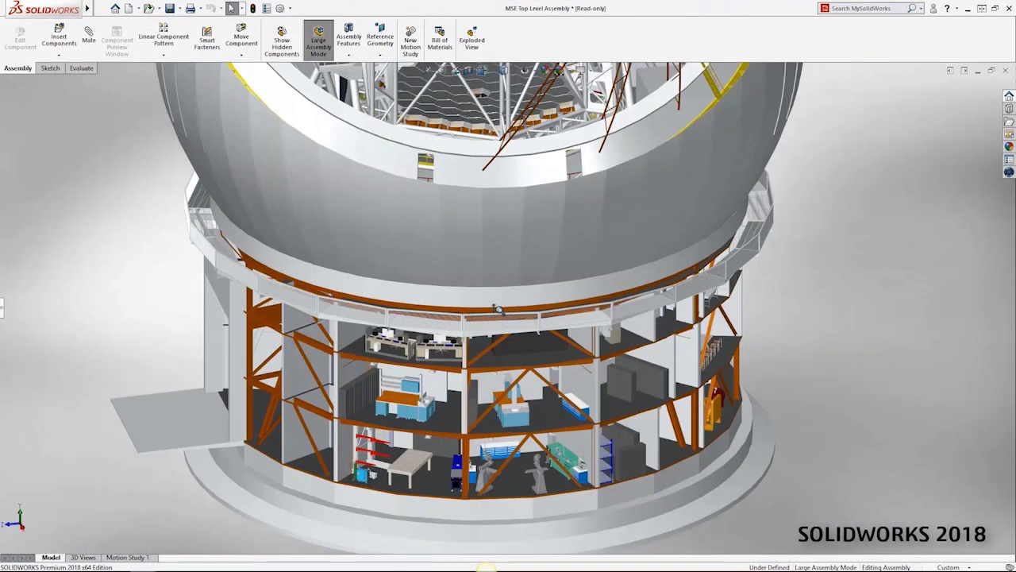
- Turn off Large Assembly Mode for the MSE Top Level Assembly
middle_click_drag(463, 403, 452, 395)
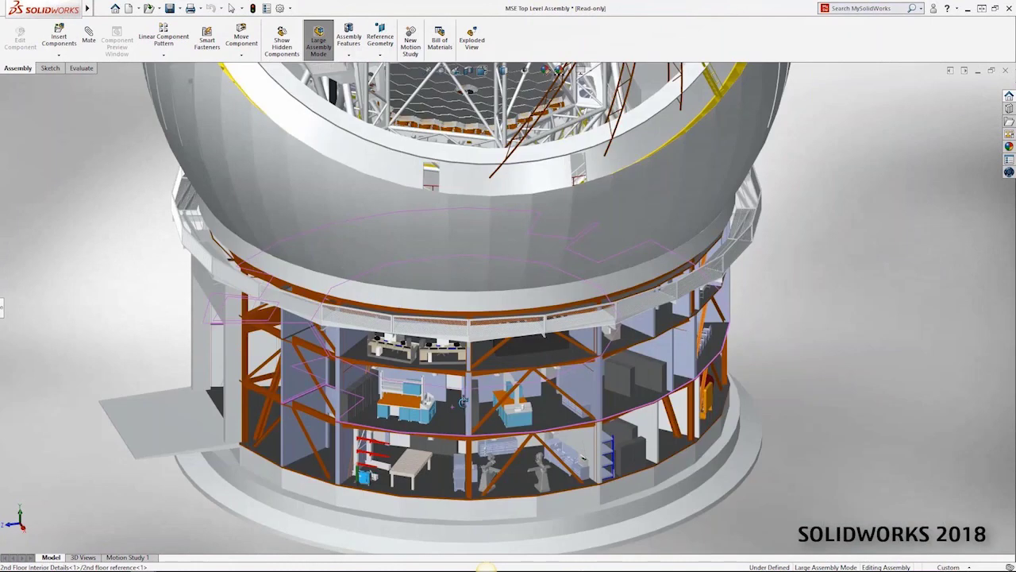
middle_click_drag(463, 403, 463, 393)
scroll(508, 300, "up", 3)
middle_click_drag(490, 230, 472, 337, "ctrl")
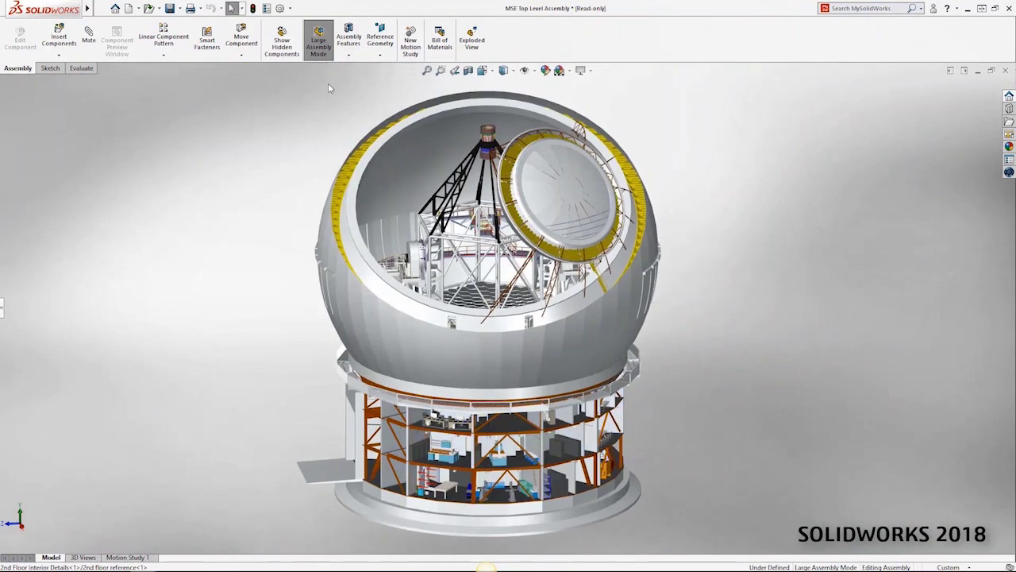
left_click(318, 42)
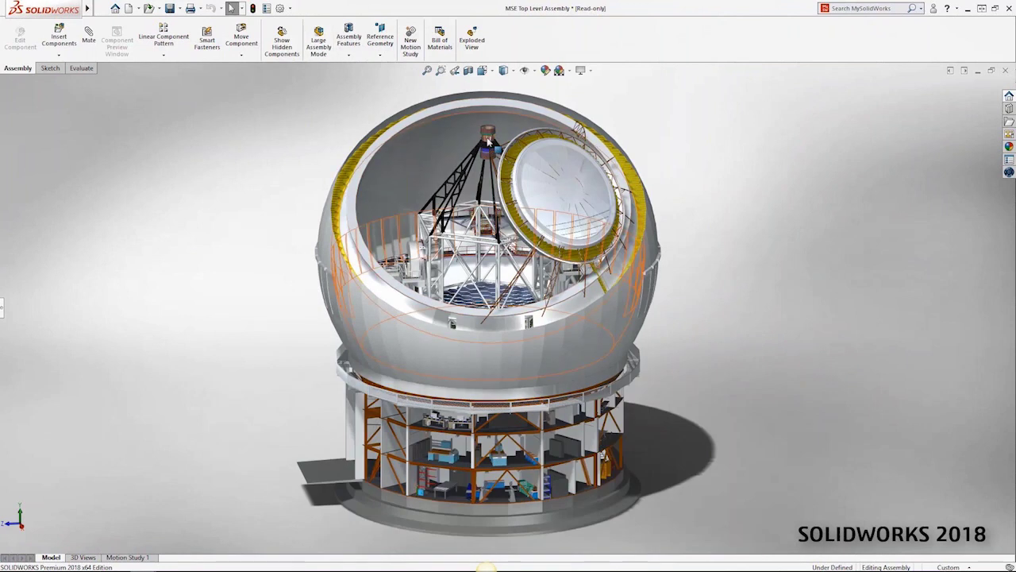
- Orbit the telescope assembly in SOLIDWORKS 2018 and 2019 and examine its lower interior floors up close in both
middle_click_drag(459, 119, 496, 135)
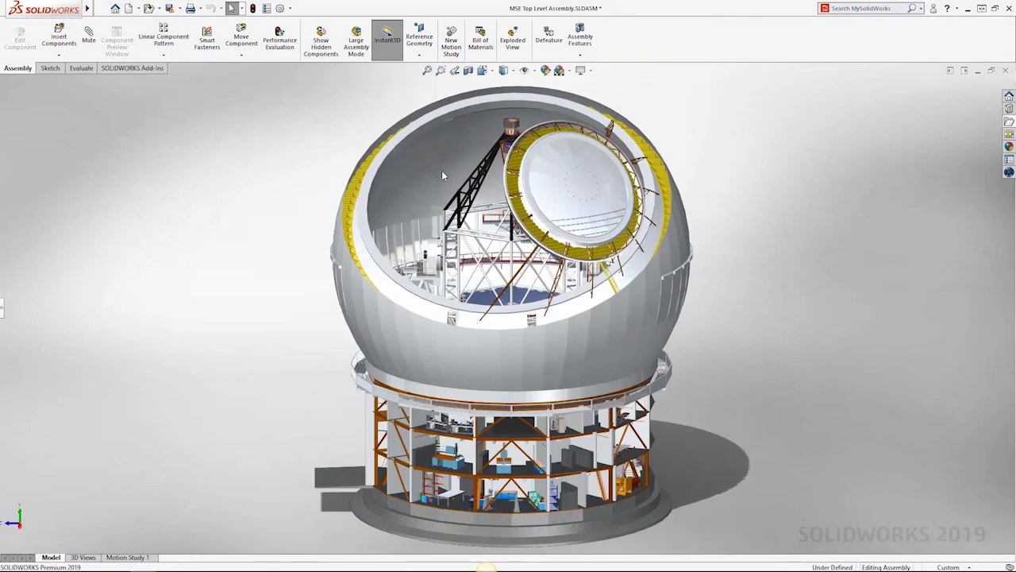
middle_click_drag(515, 137, 519, 195)
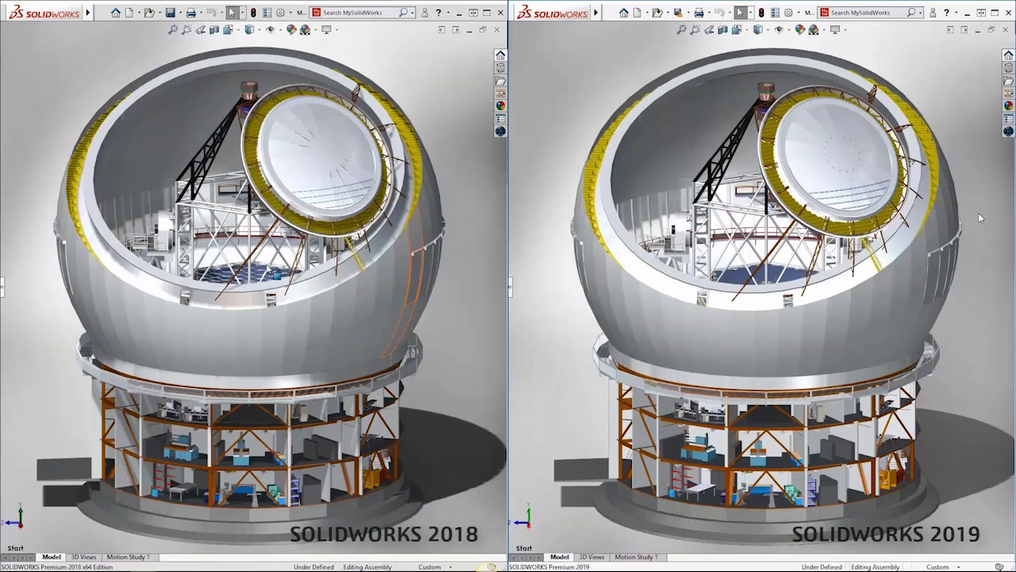
middle_click_drag(267, 270, 110, 264)
mouse_move(773, 270)
middle_mouse_down()
mouse_move(618, 265)
mouse_move(857, 269)
mouse_move(785, 270)
mouse_move(777, 206)
mouse_move(776, 274)
middle_mouse_up()
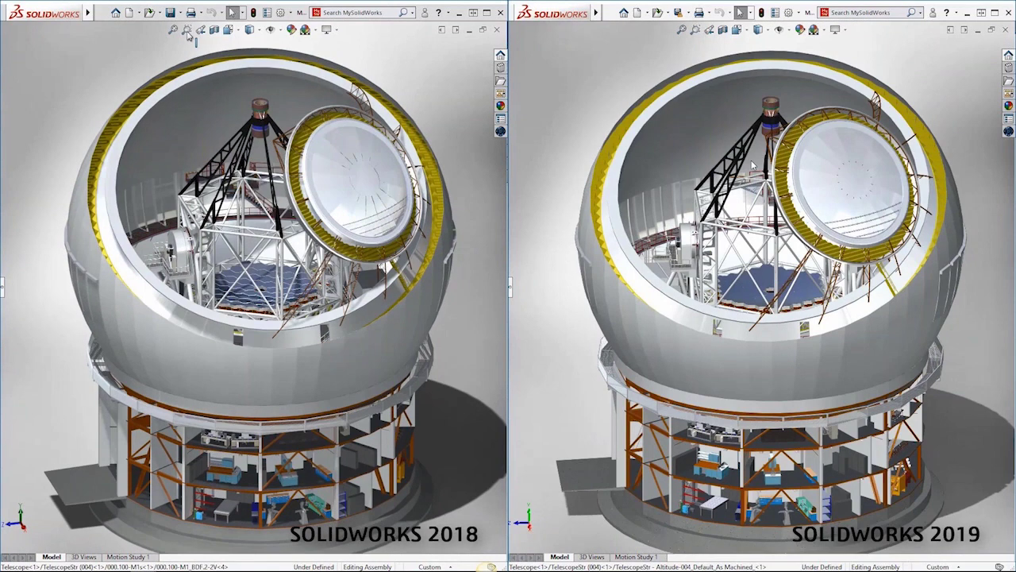
left_click(696, 30)
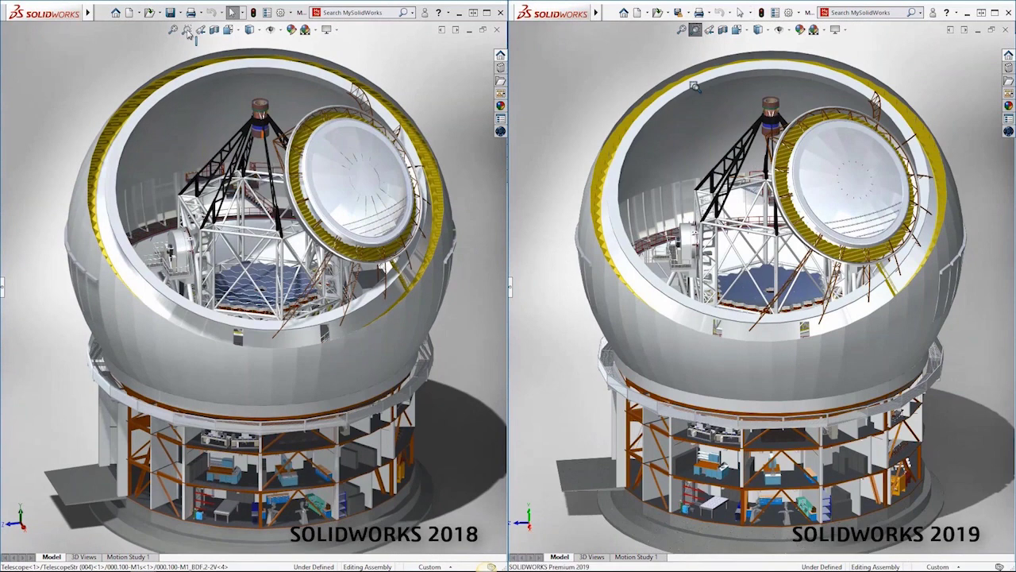
left_click(187, 30)
left_click_drag(666, 397, 868, 537)
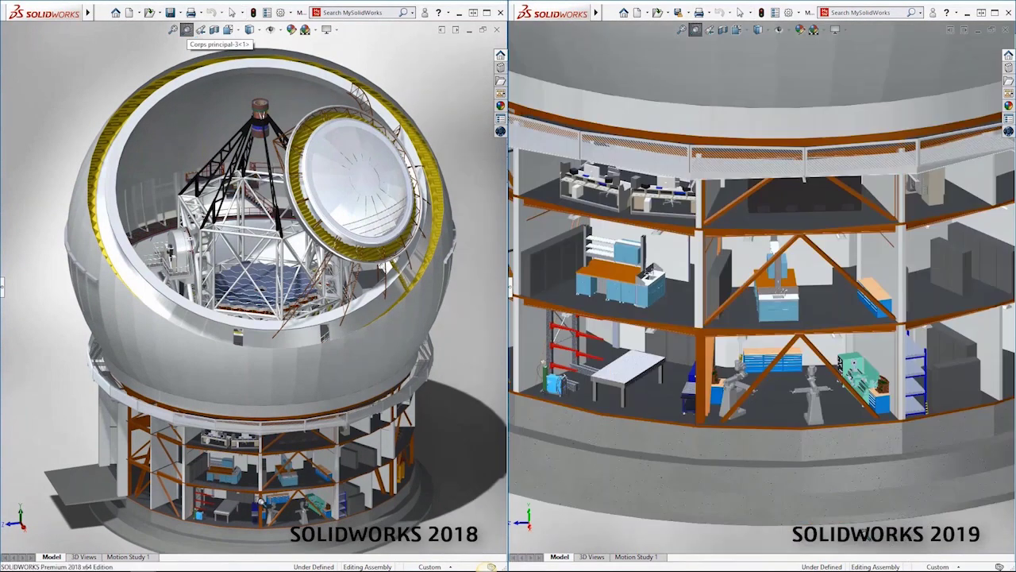
left_click_drag(154, 402, 318, 529)
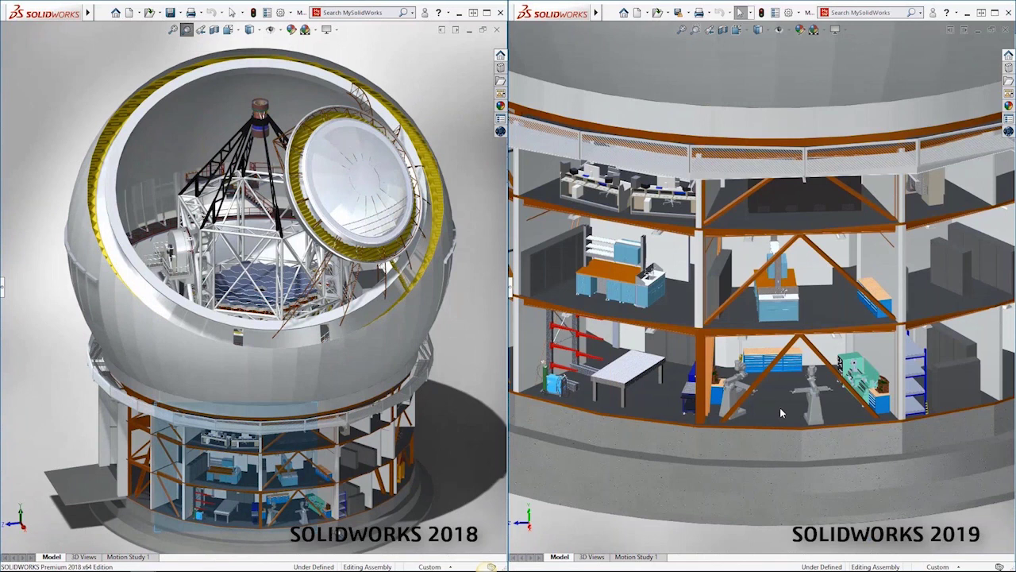
middle_click_drag(781, 408, 767, 391)
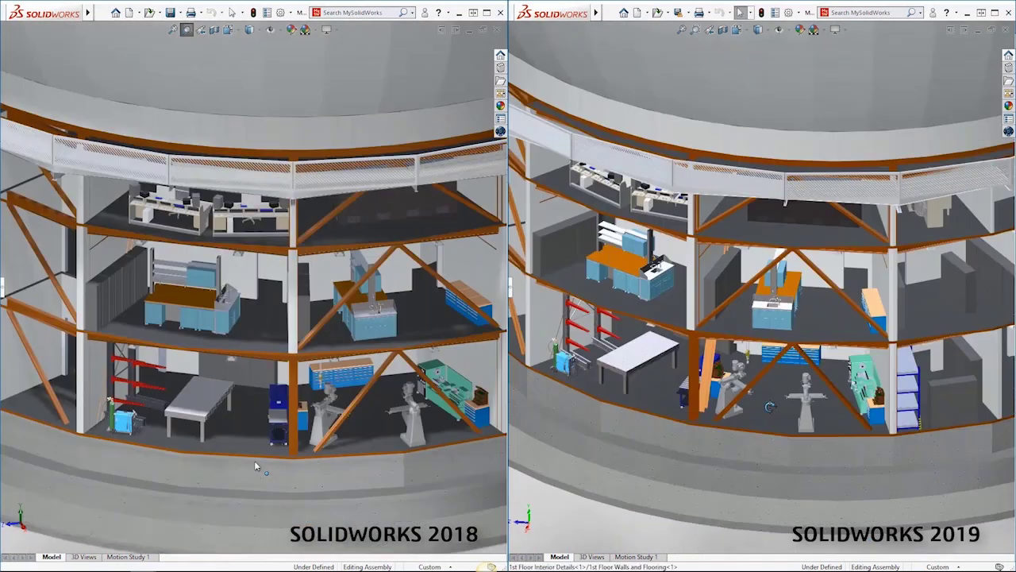
middle_click_drag(770, 406, 758, 420)
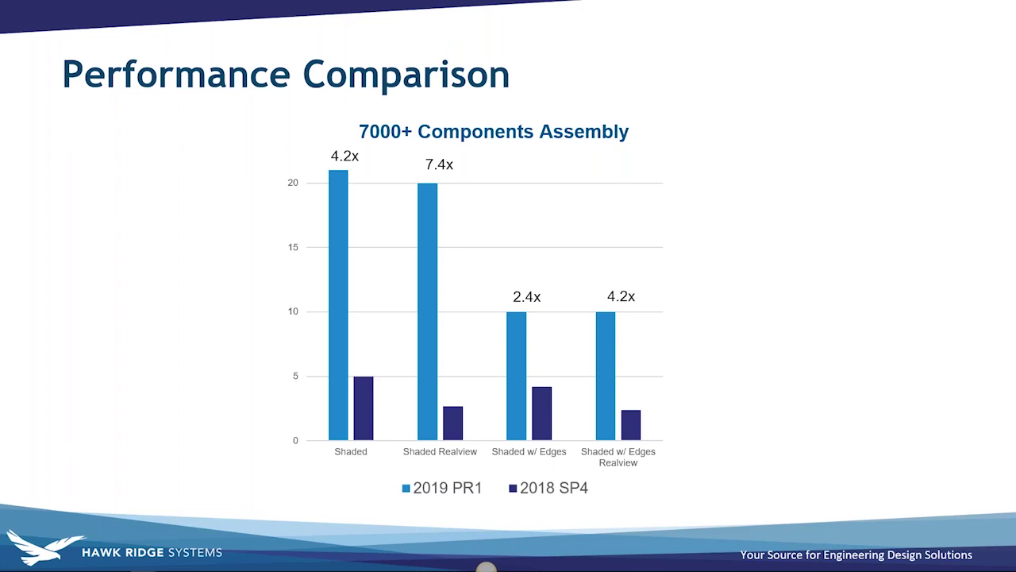
key("Right")
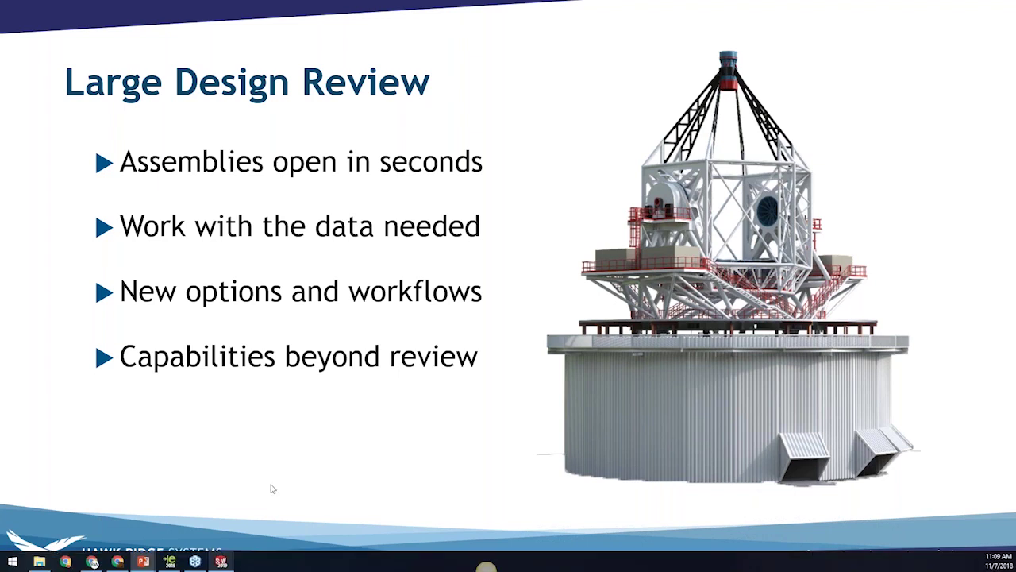
- Switch to SOLIDWORKS and view the opening modes offered for 1st Floor Interior Details.SLDASM, leaving the file unopened
key("alt+Tab")
left_click(102, 9)
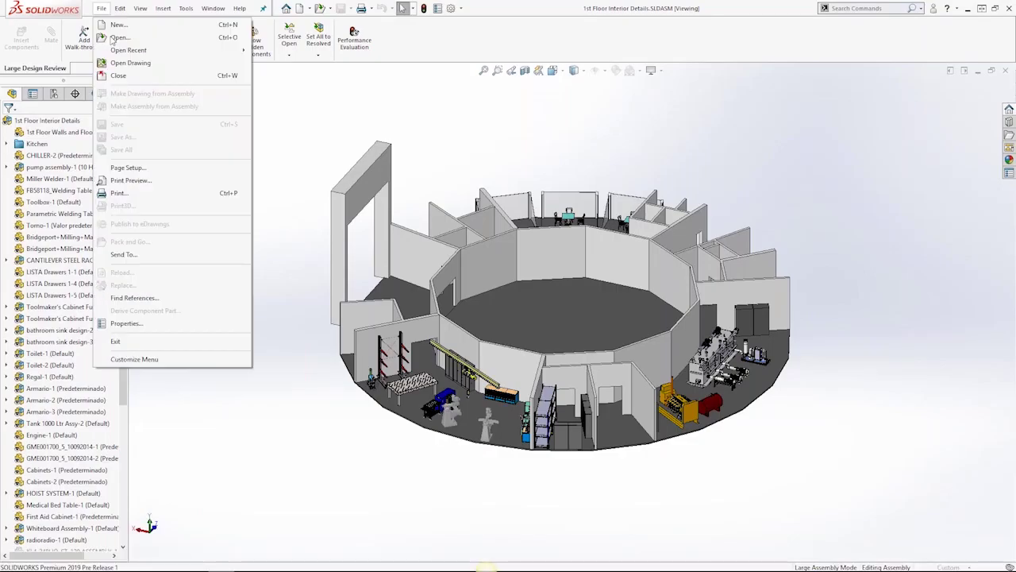
left_click(117, 37)
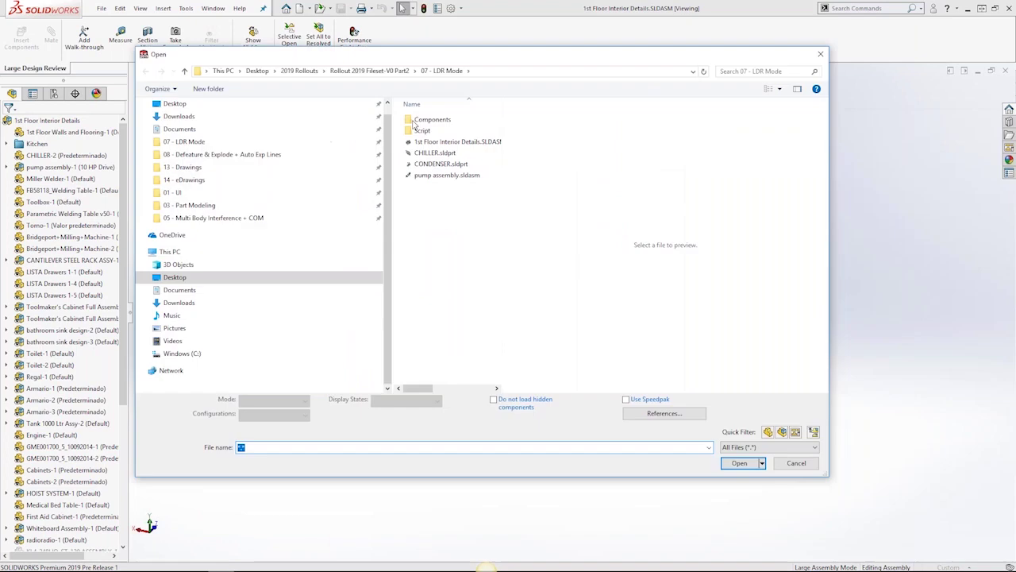
left_click(421, 120)
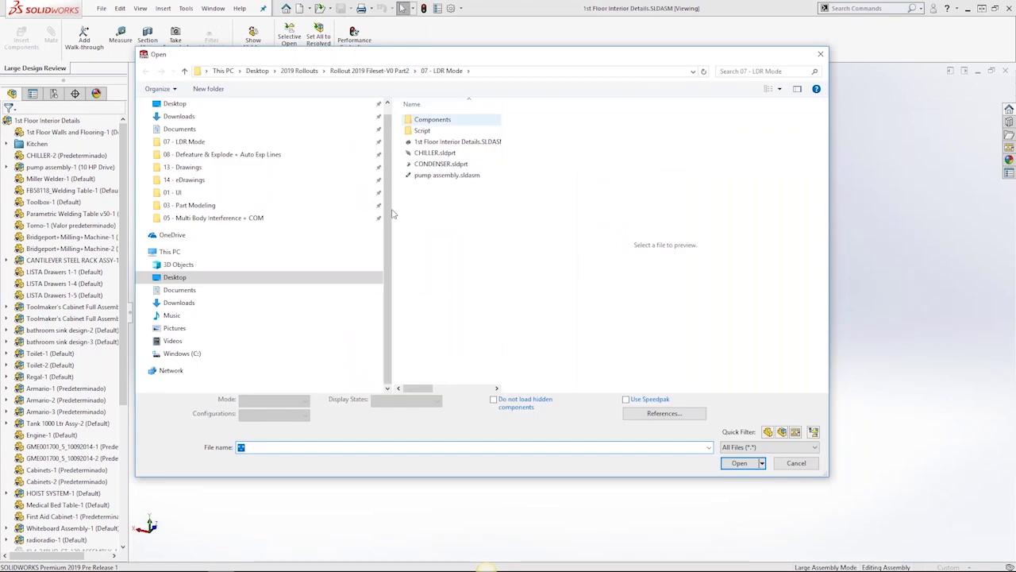
left_click(456, 141)
left_click(273, 401)
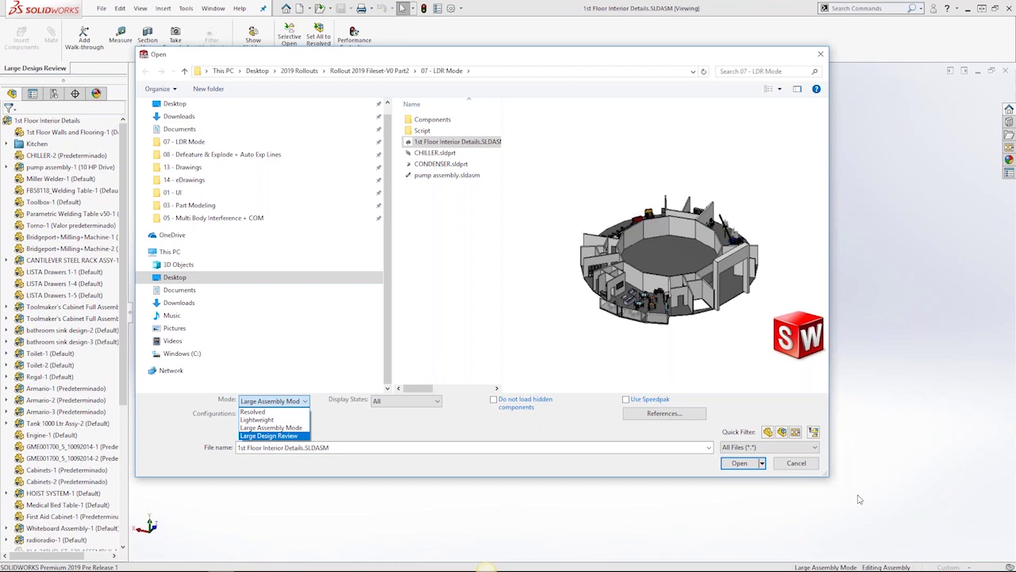
left_click(777, 467)
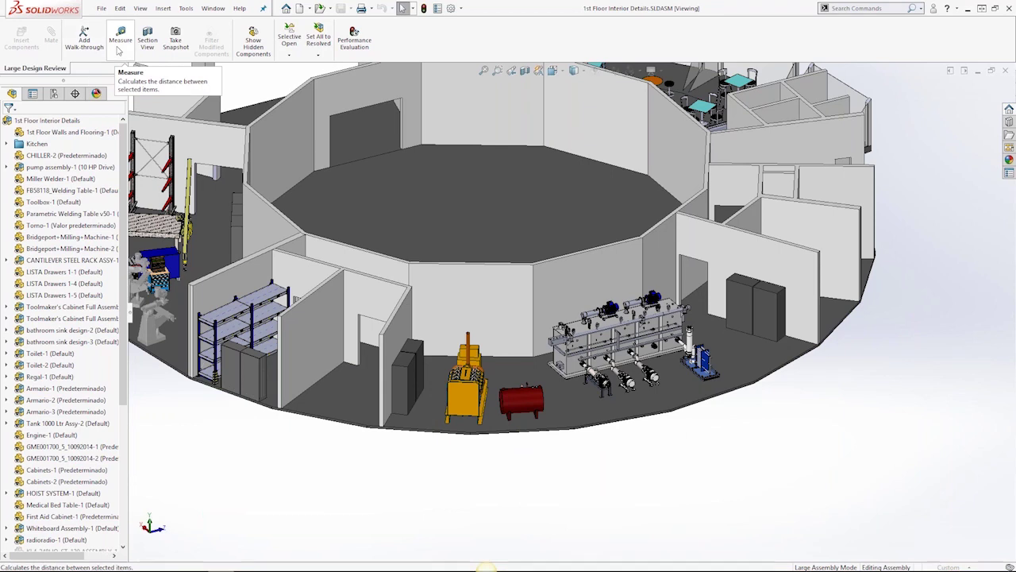
- Measure the distance between two opposite wall faces of the central room and preview a planar section view without keeping it
left_click(119, 48)
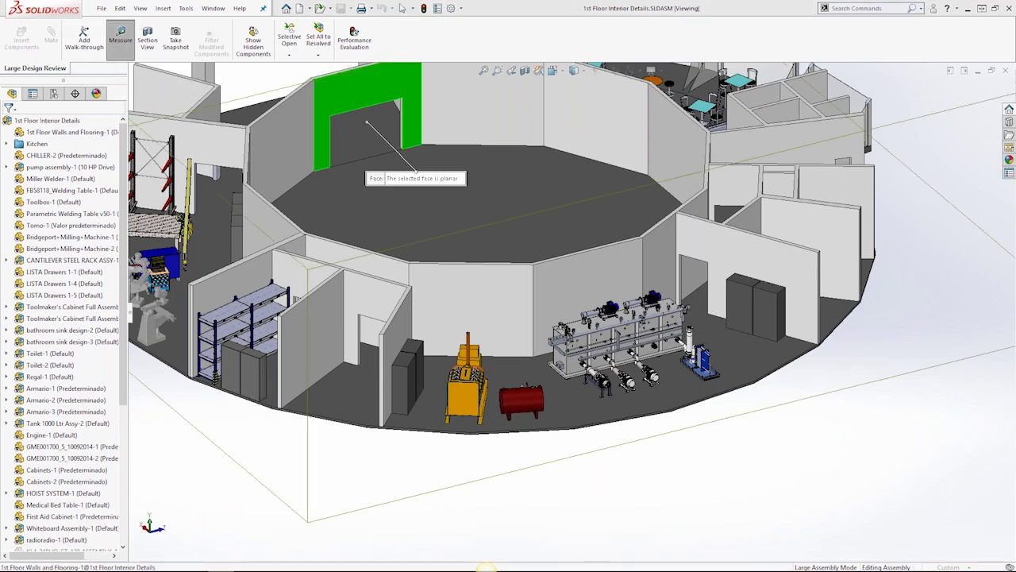
left_click(587, 297)
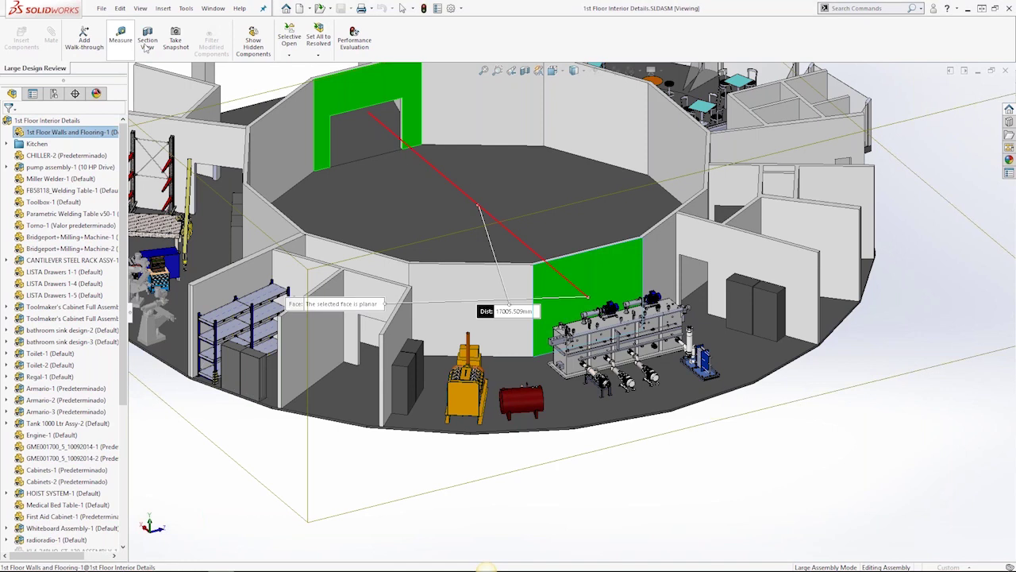
left_click(147, 44)
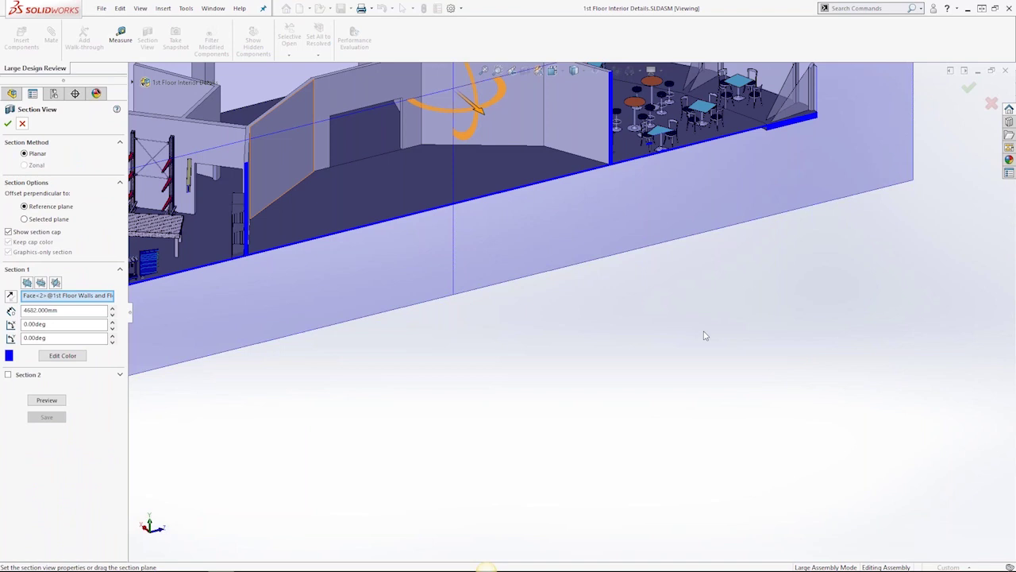
key("Escape")
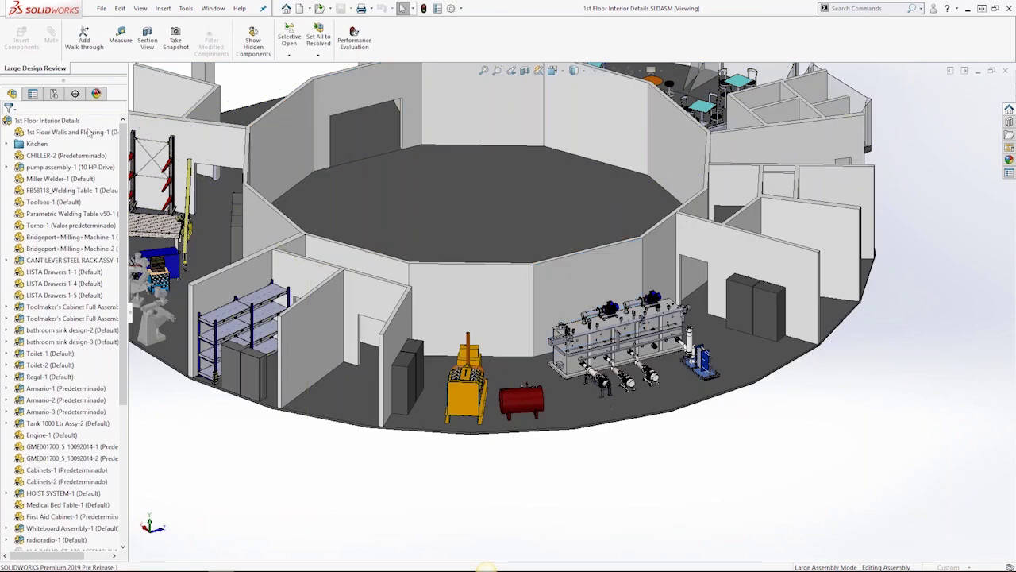
- Enable assembly editing for 1st Floor Interior Details and delete the two pumps standing on the PUMP-B2 and PUMP-B3 outlines
right_click(49, 121)
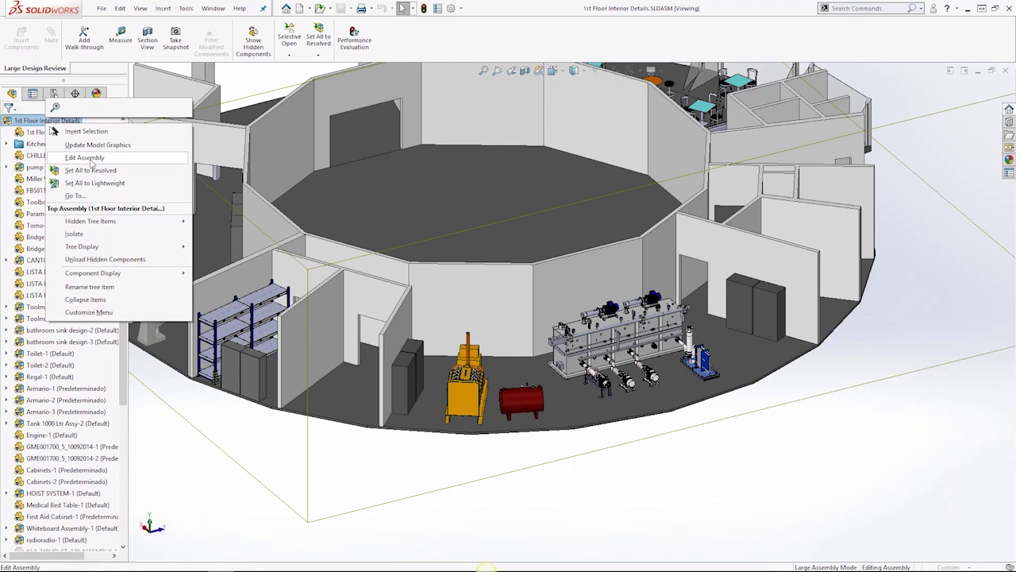
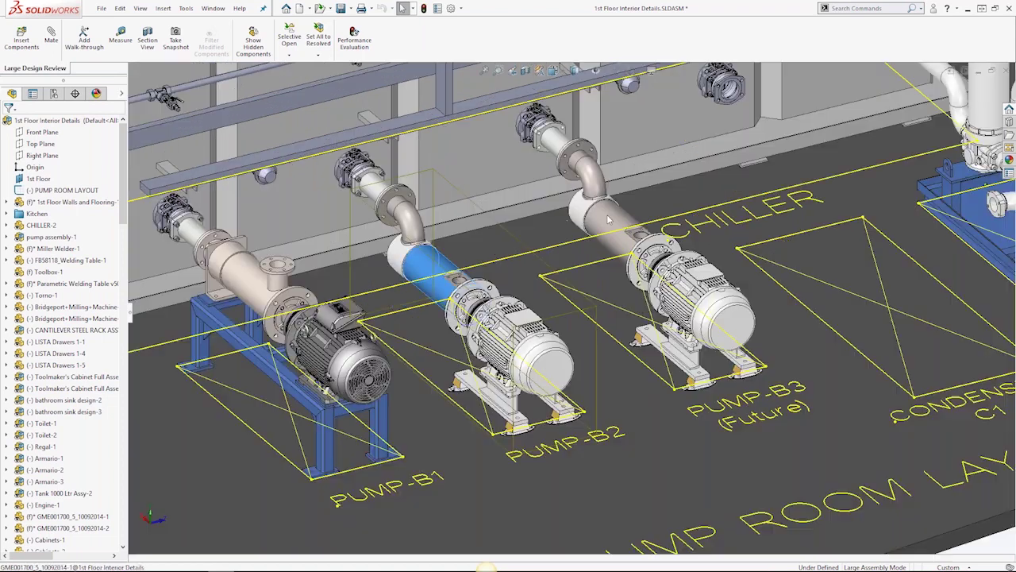
left_click(608, 220)
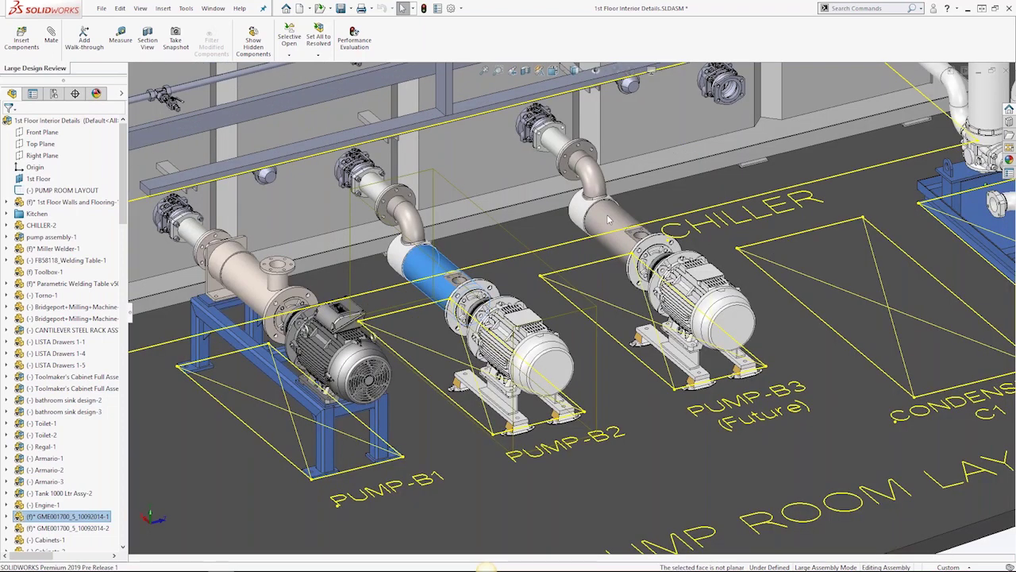
left_click(608, 220, "ctrl")
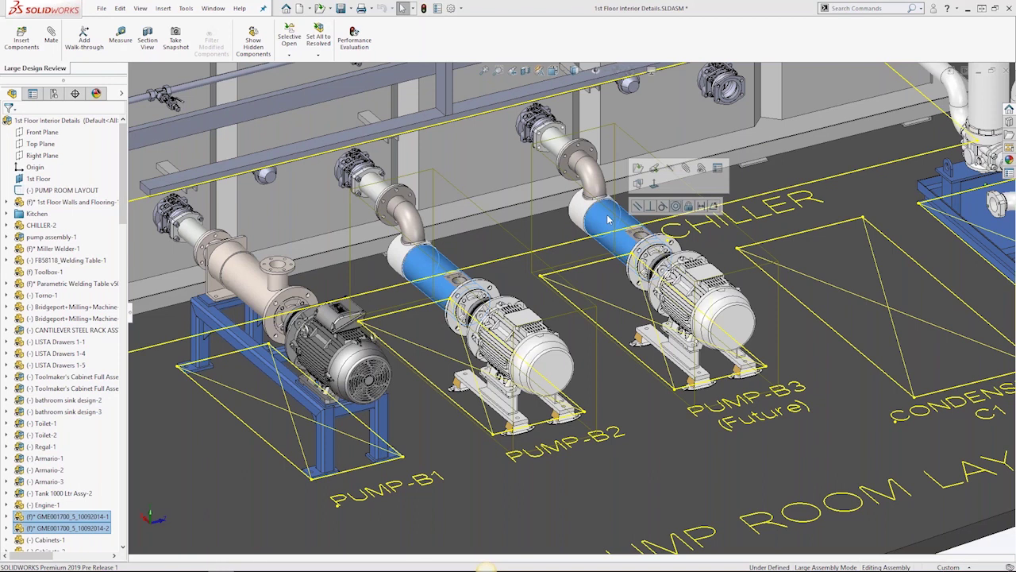
right_click(608, 220)
key("Escape")
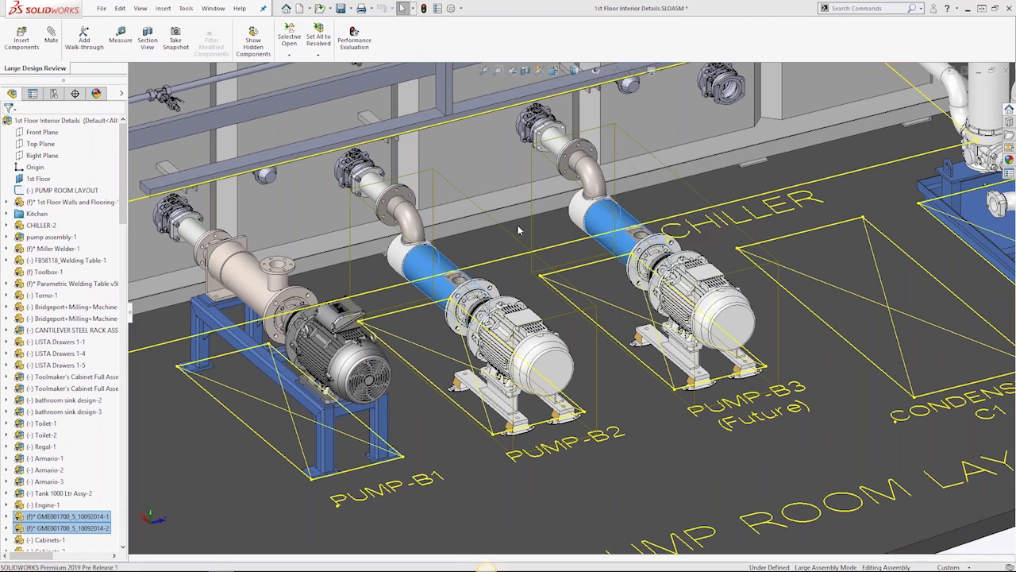
key("Delete")
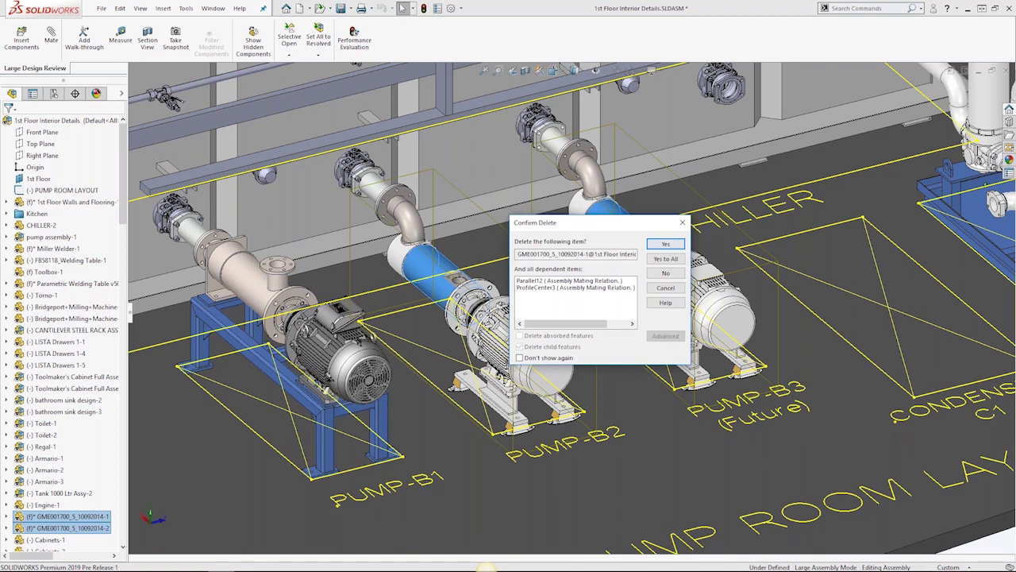
key("Return")
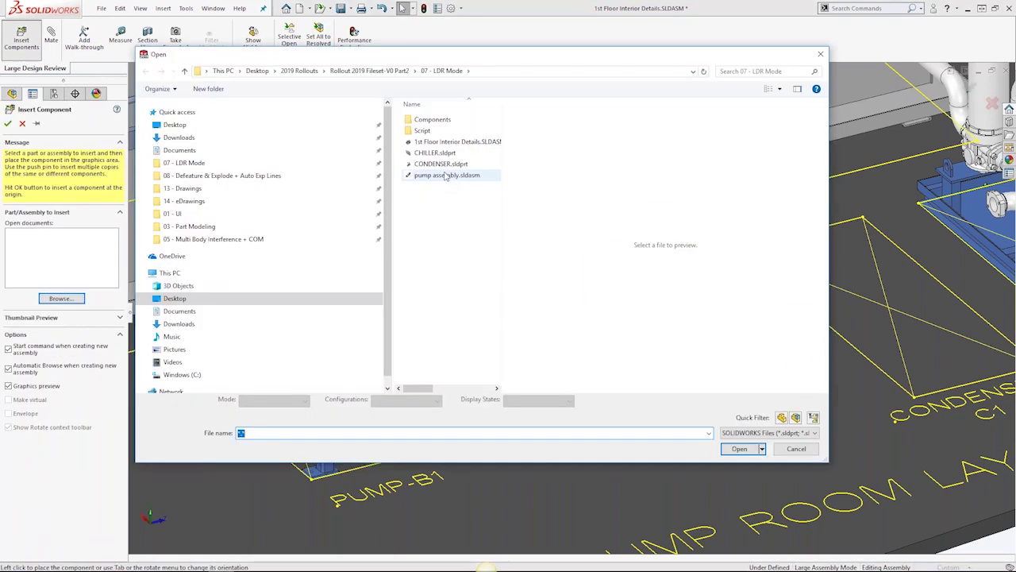
- Insert pump assembly.sldasm in the 10 HP Drive configuration and place it near the PUMP-B2 and PUMP-B3 outlines
left_click(447, 176)
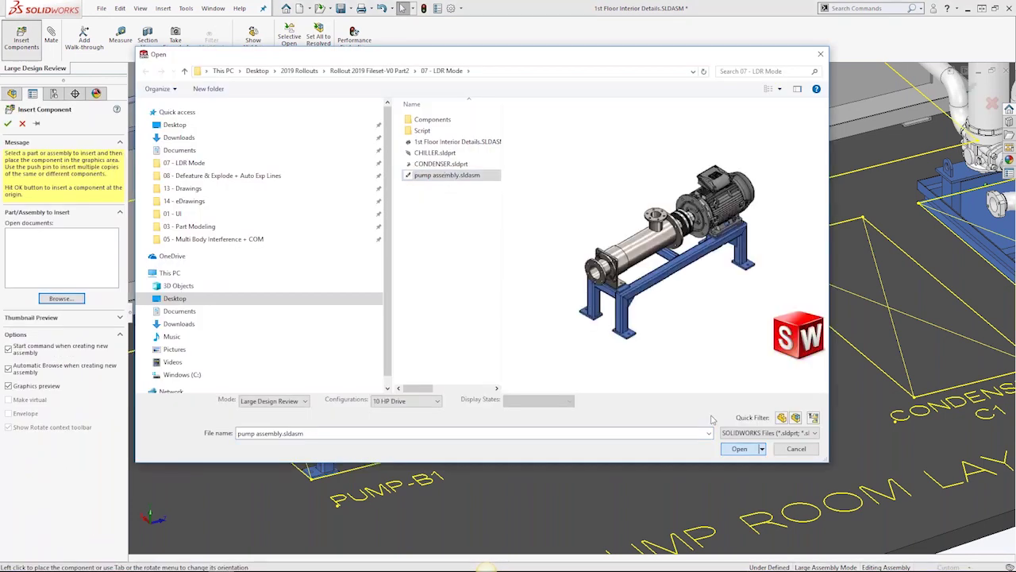
left_click(739, 449)
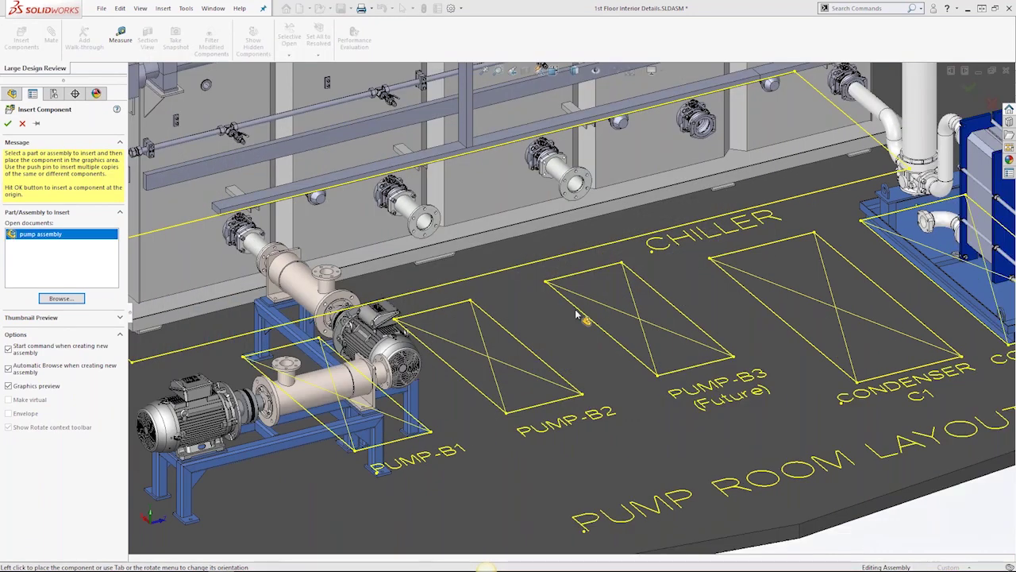
left_click(547, 368)
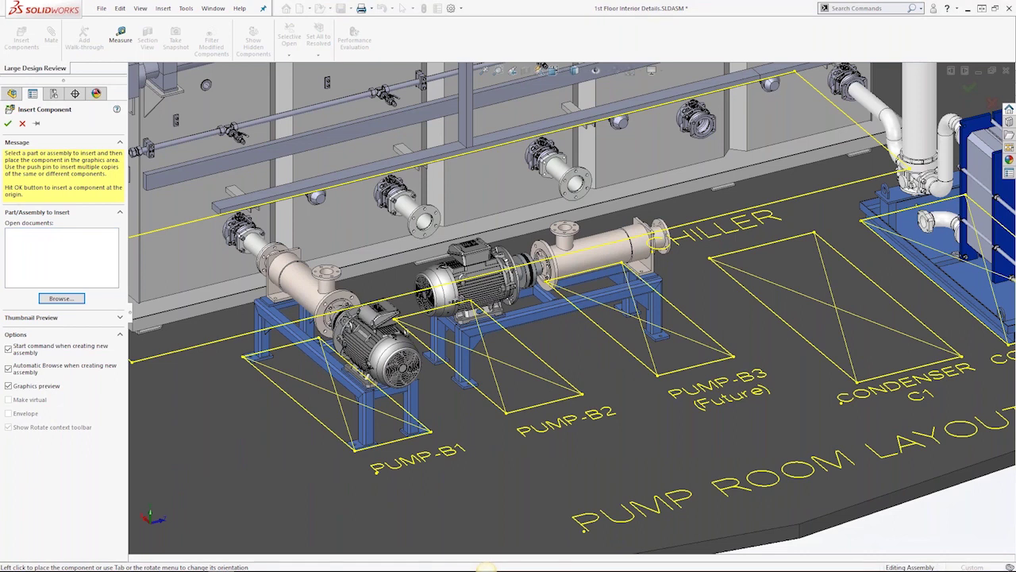
left_click(443, 239)
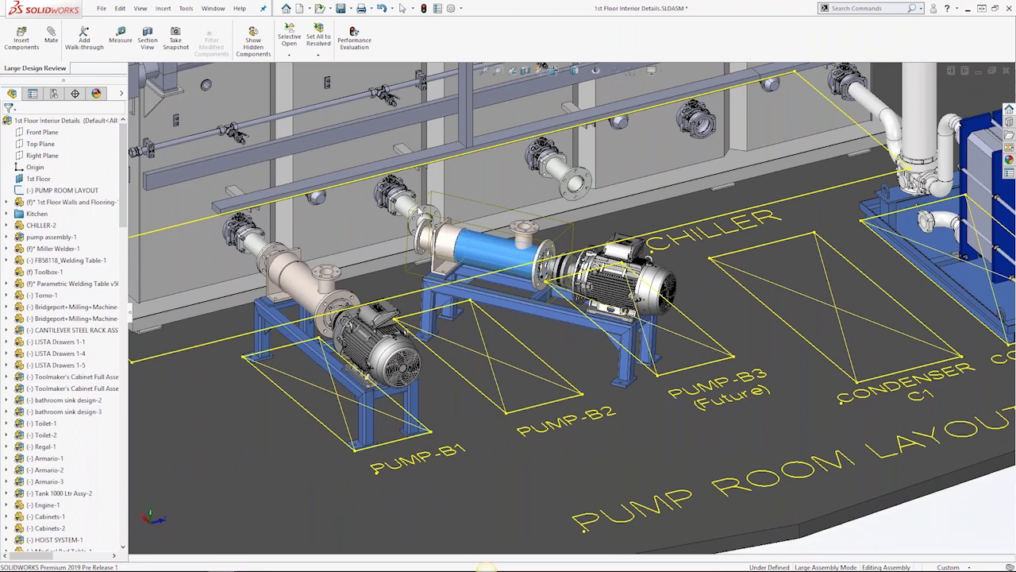
scroll(419, 210, "down", 4)
left_click(419, 210)
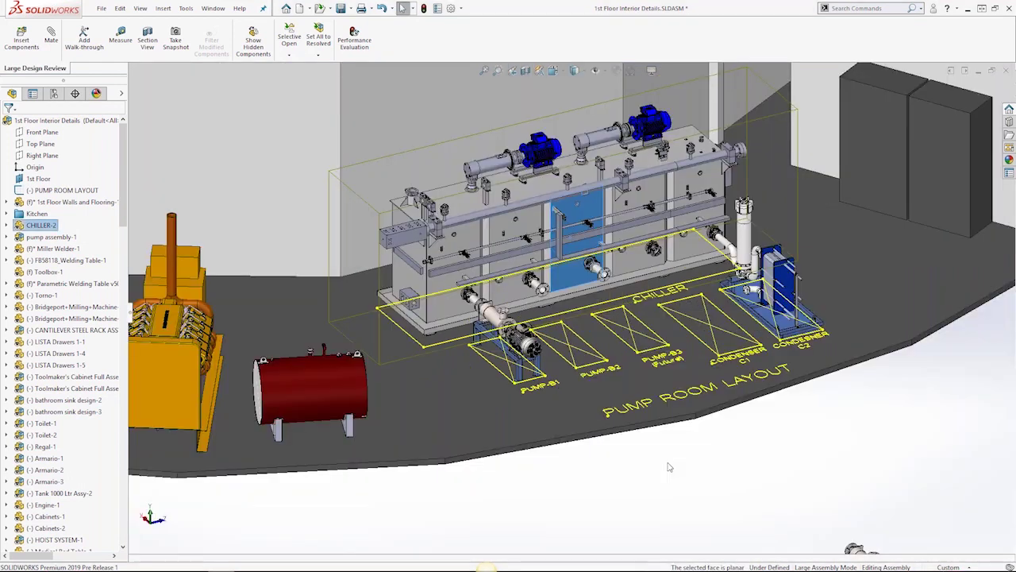
left_click(670, 467)
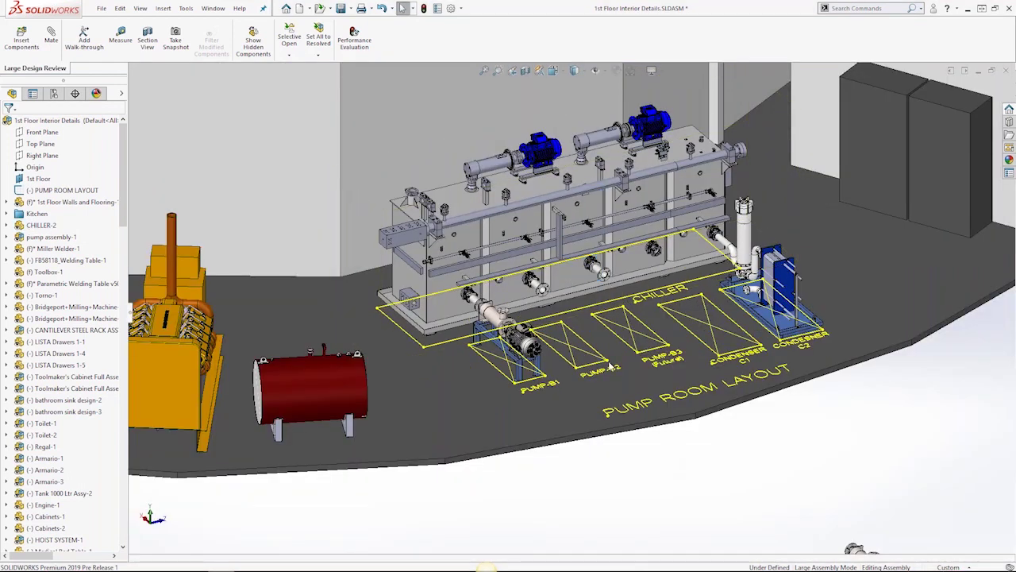
scroll(391, 114, "up", 1)
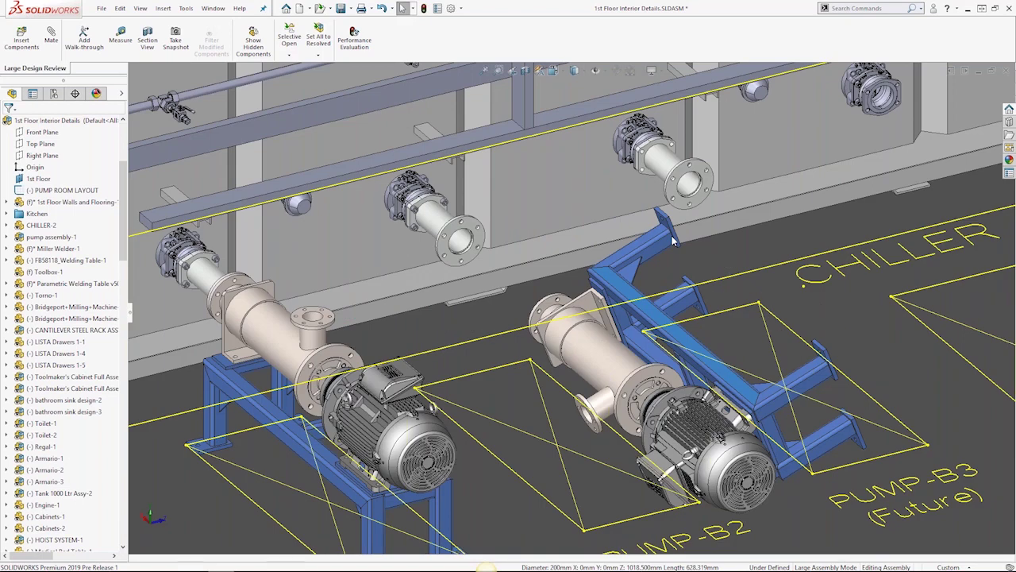
- Orient the newly inserted pump assembly and stand it on the floor with a coincident mate between its support foot and the floor face
left_click_drag(674, 242, 719, 383)
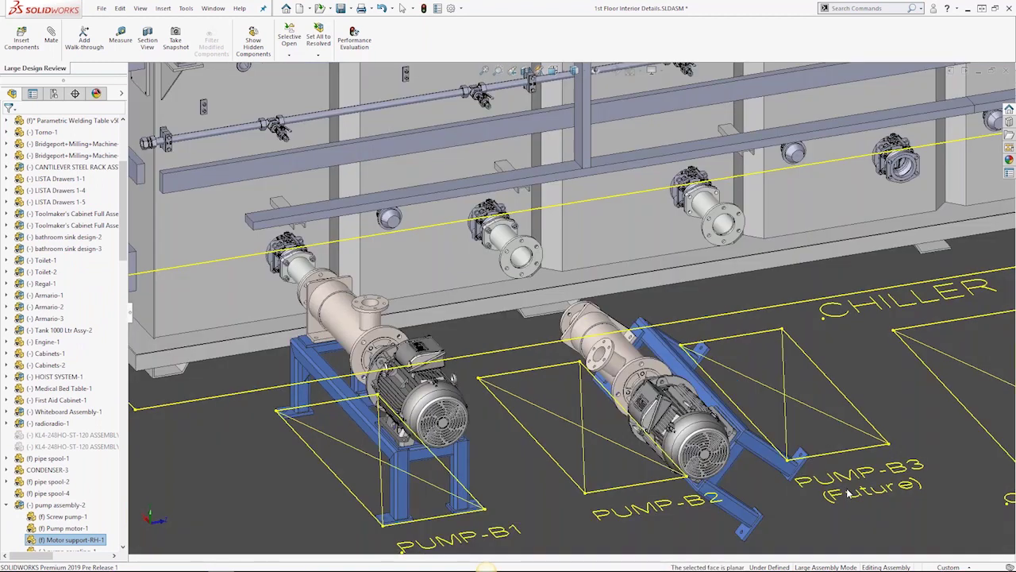
left_click(871, 492)
left_click(863, 490)
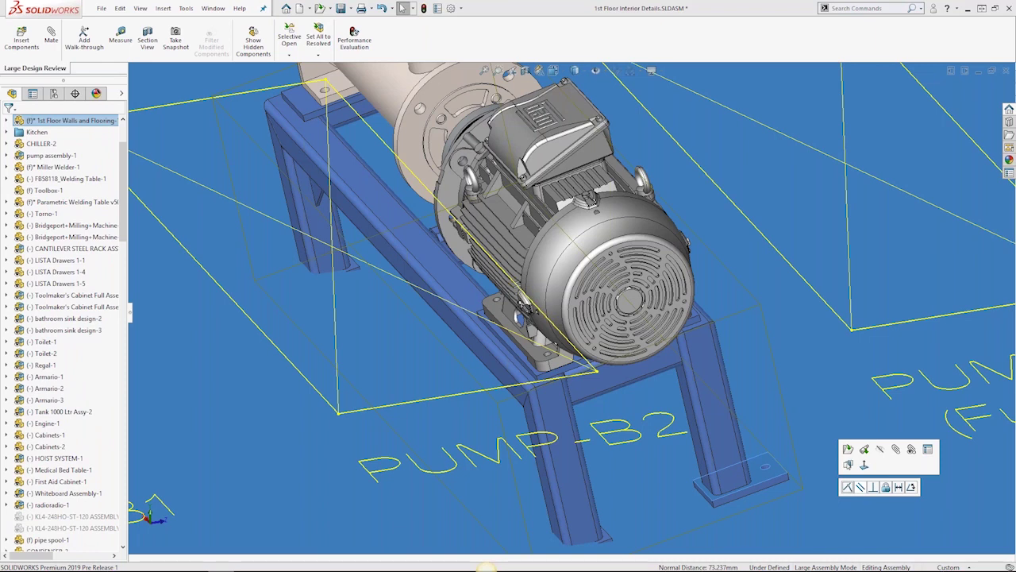
left_click(847, 487)
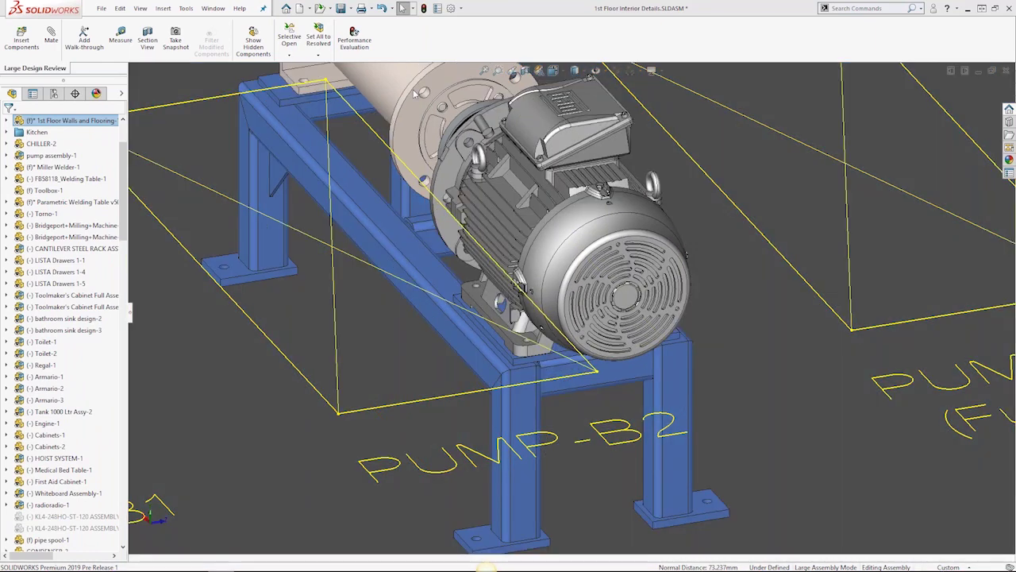
- Mate the new pump's inlet flange to the open pipe spool flange at PUMP-B2 so the pump lines up with the pipe
scroll(414, 94, "up", 5)
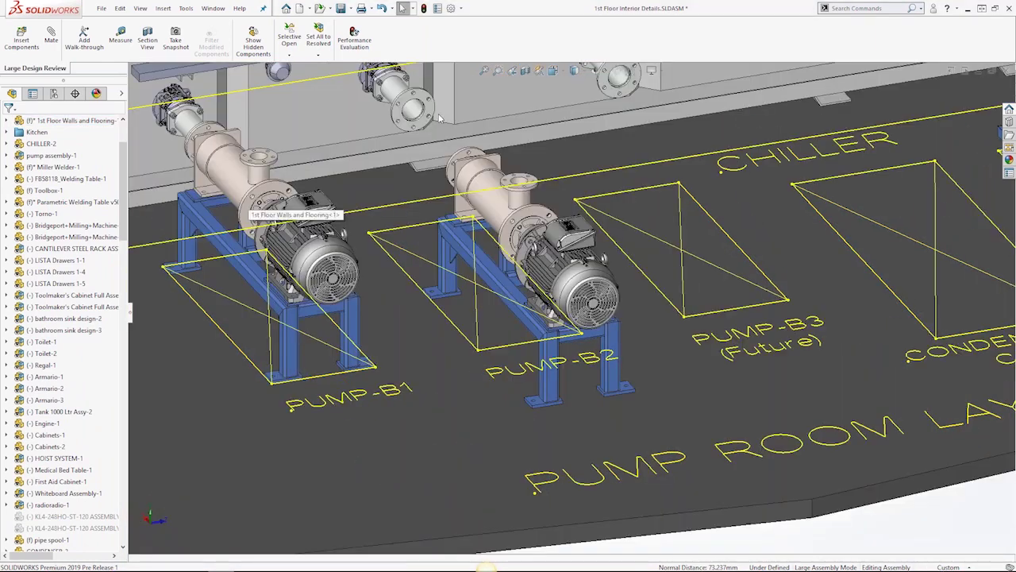
scroll(439, 117, "up", 3)
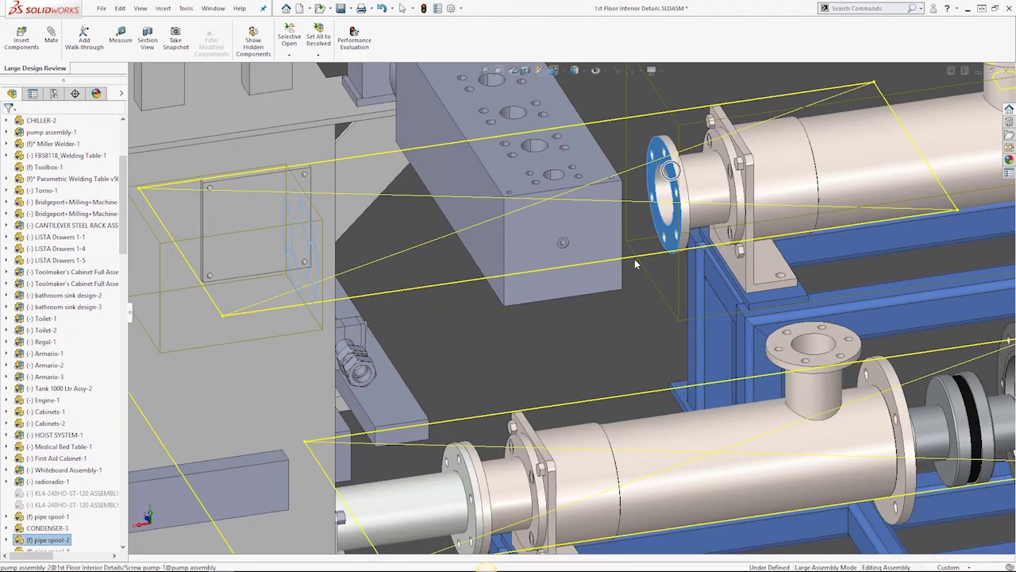
left_click(635, 264)
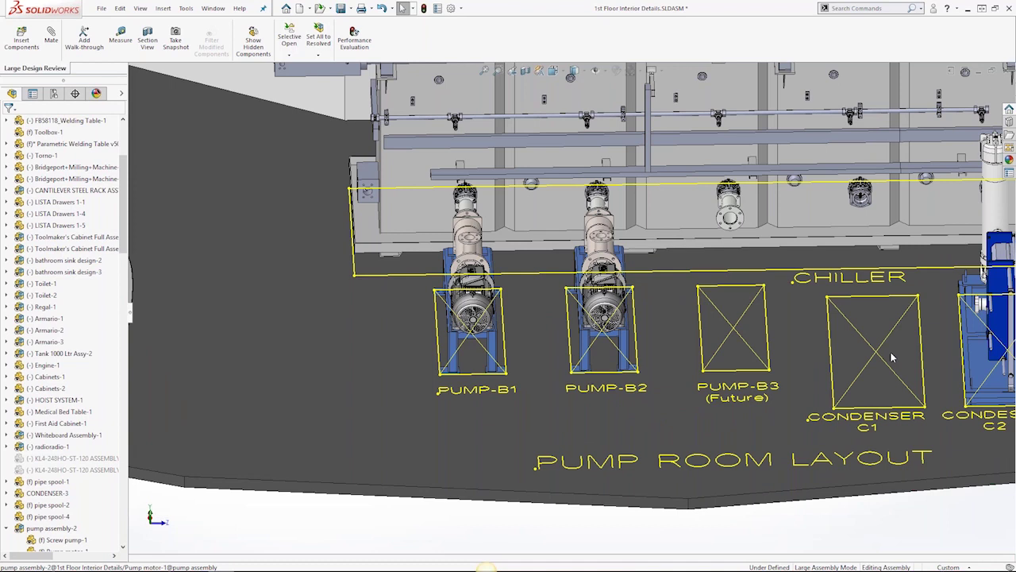
- Insert CONDENSER.sldprt and snap it by its connection points onto the CONDENSER C1 outline beside the chiller
scroll(957, 239, "down", 3)
left_click(22, 37)
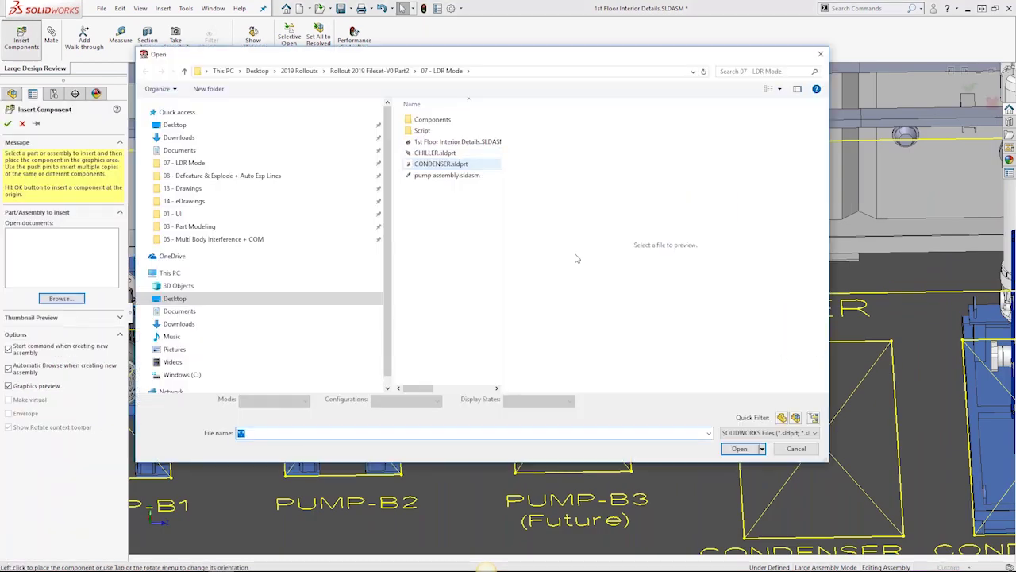
left_click(440, 164)
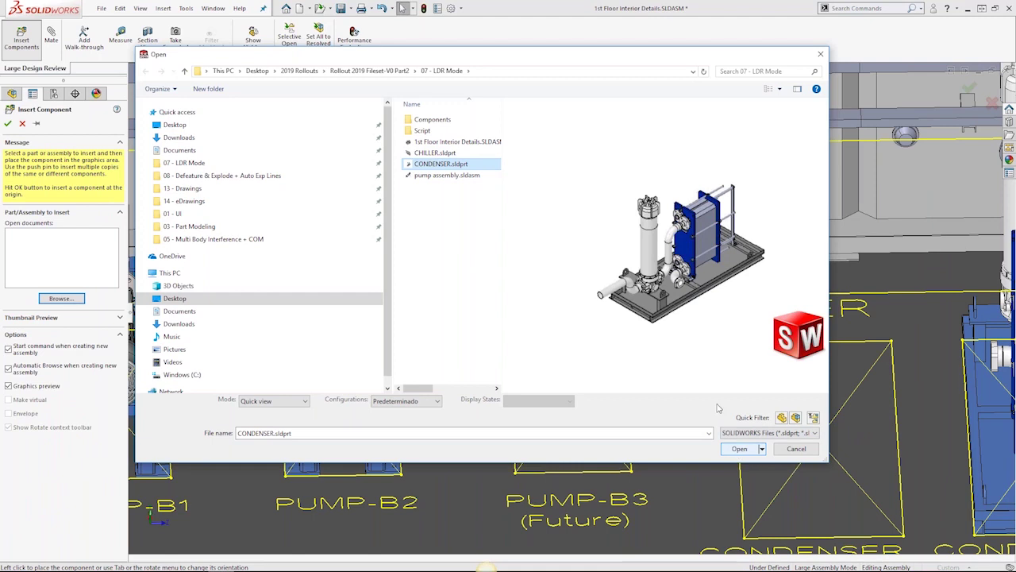
key("Return")
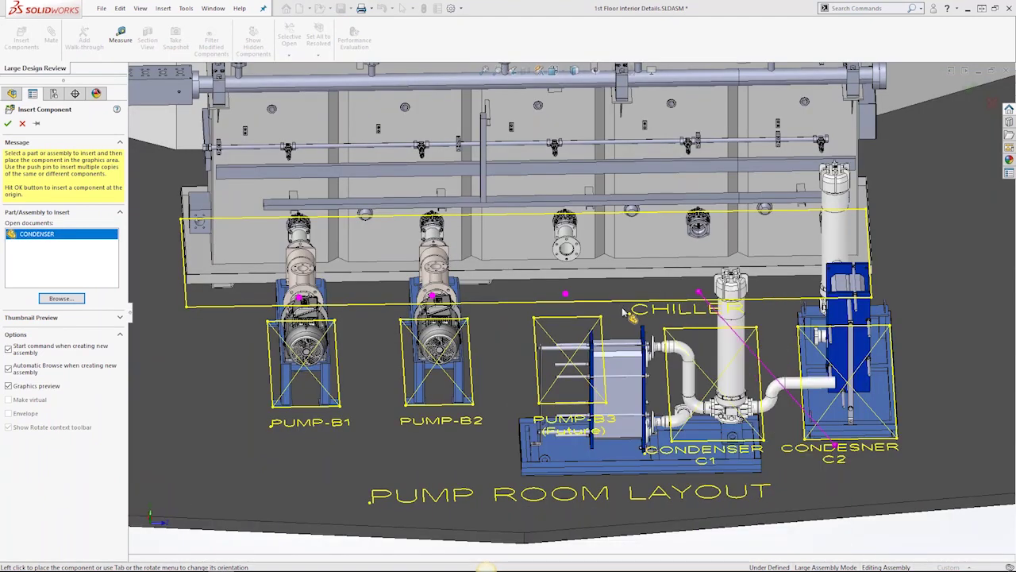
middle_click_drag(624, 312, 689, 351)
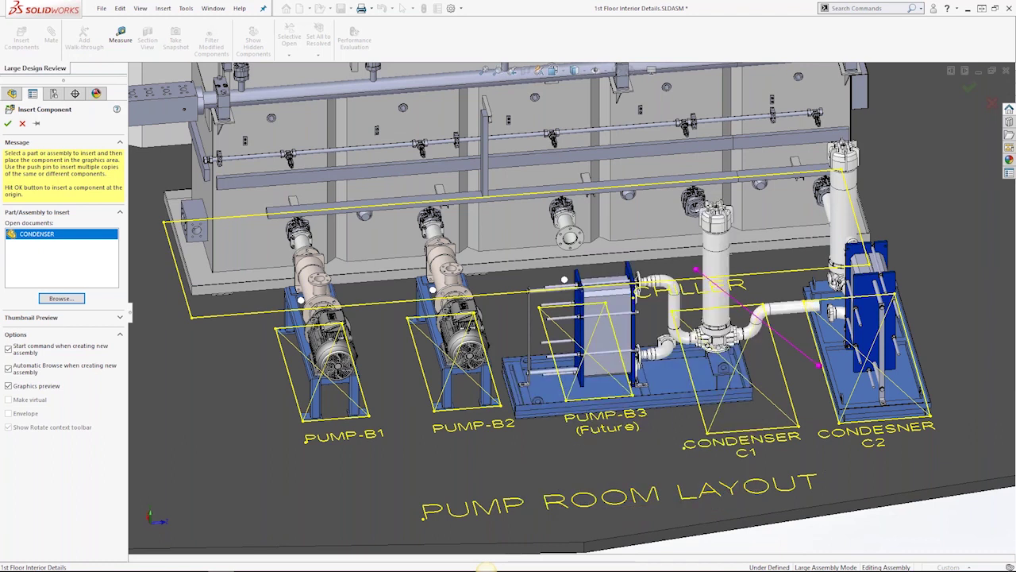
left_click(829, 359)
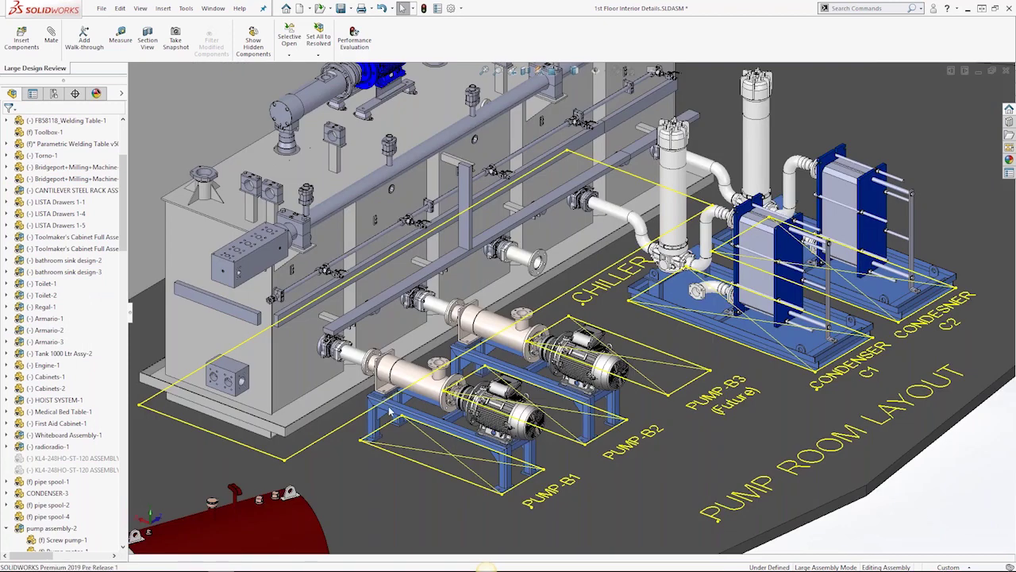
- Switch the pump assembly on the PUMP-B1 outline to the 6 HP Drive configuration
scroll(412, 407, "down", 2)
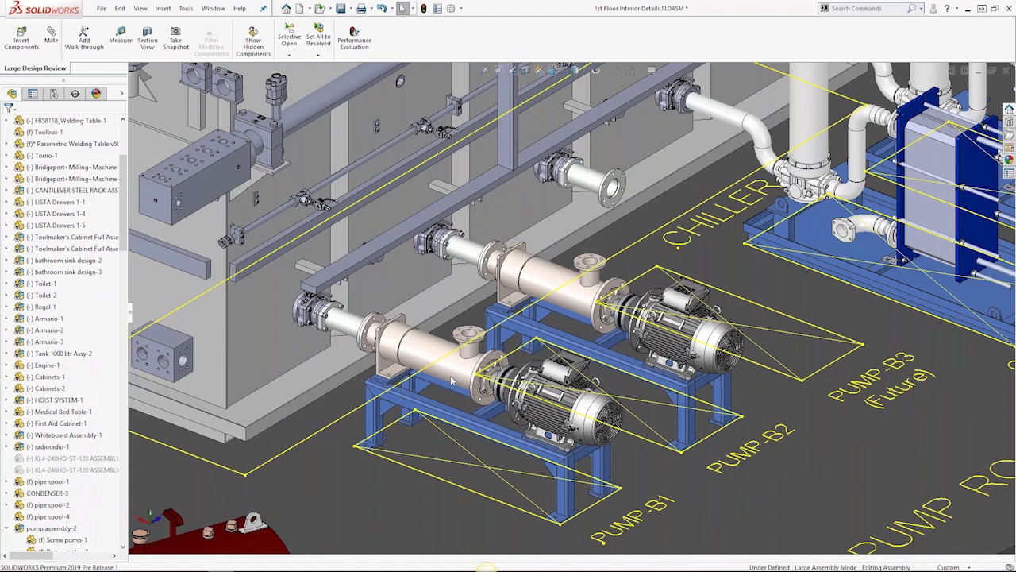
left_click(451, 381)
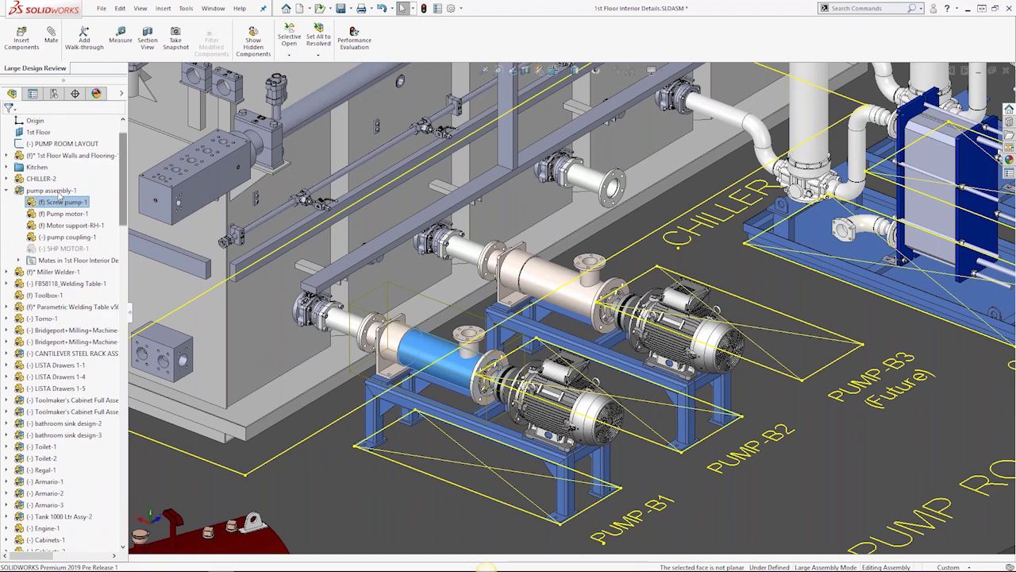
left_click(58, 192)
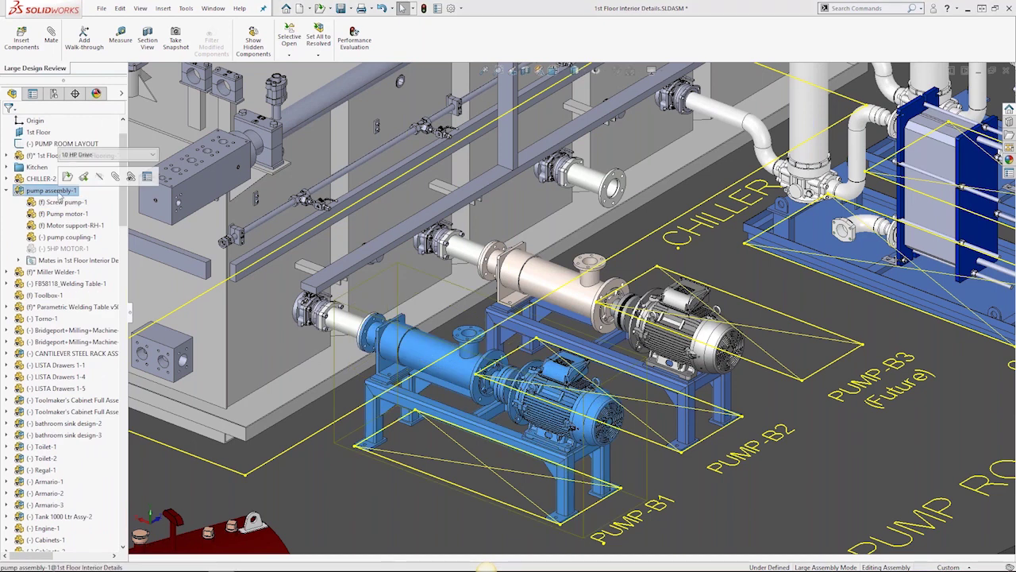
right_click(58, 192)
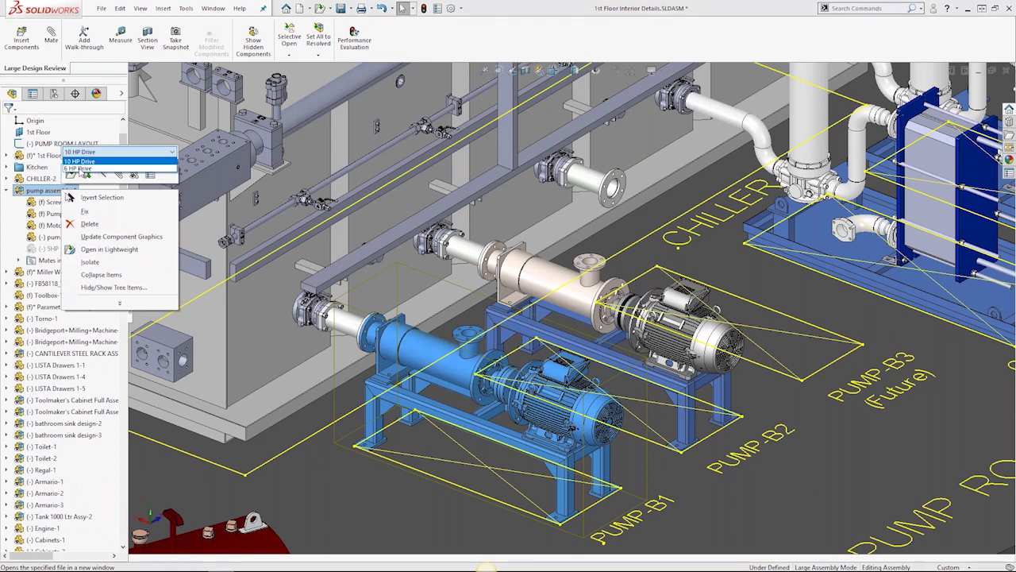
key("Down")
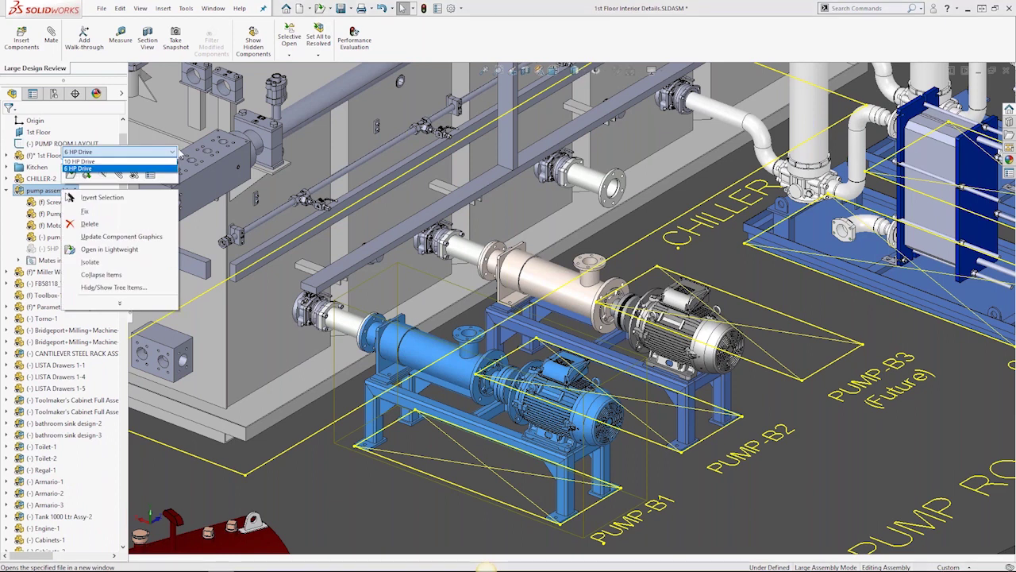
key("Return")
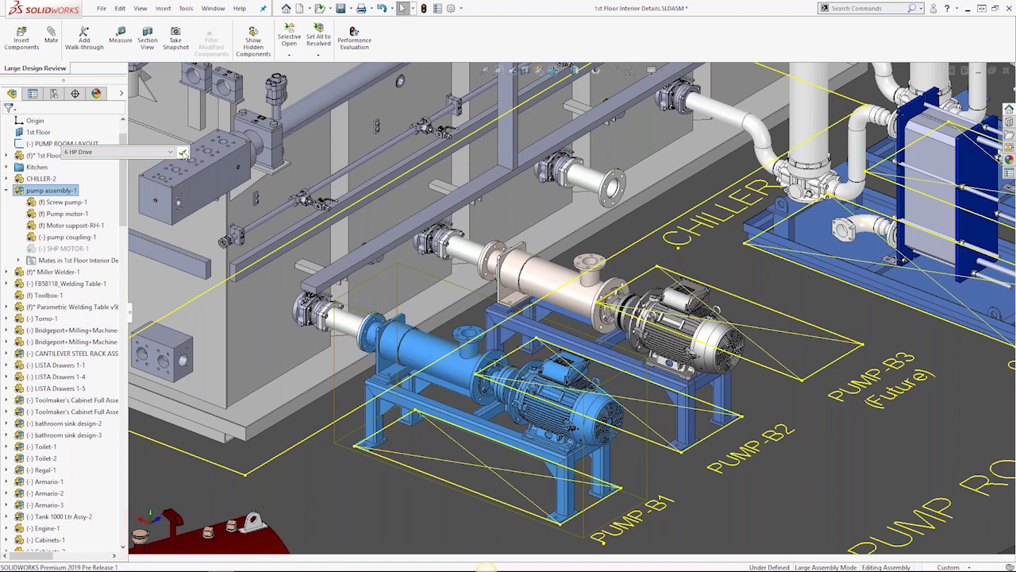
left_click(183, 152)
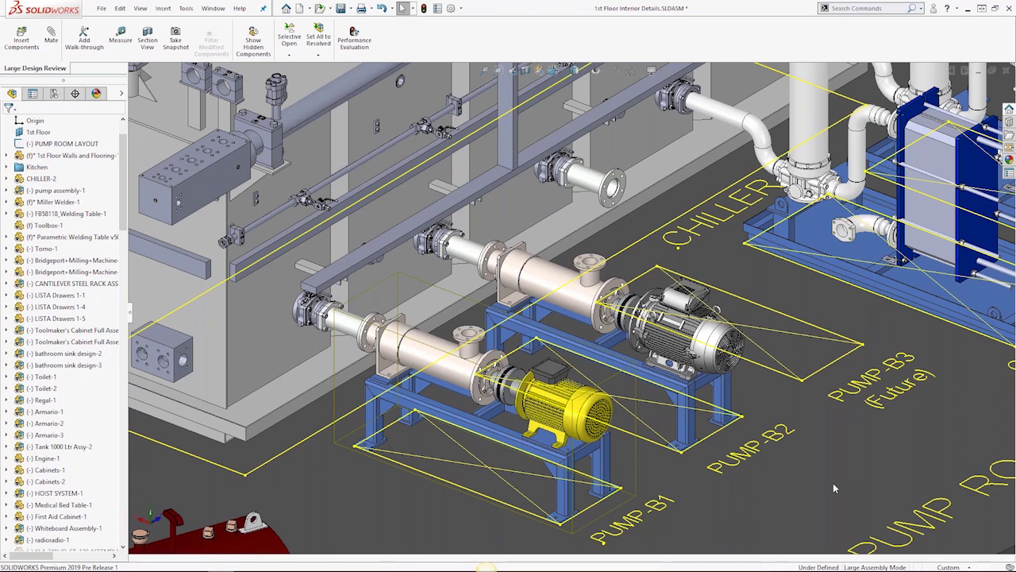
- Review the whole pump room layout and close all open documents
scroll(834, 484, "up", 5)
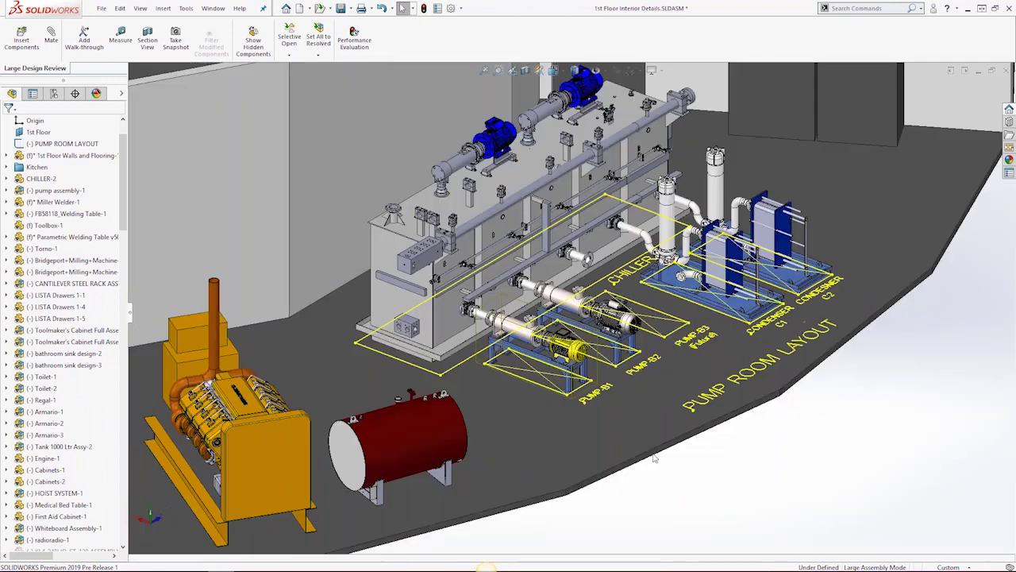
middle_click_drag(655, 459, 503, 419)
scroll(502, 419, "up", 3)
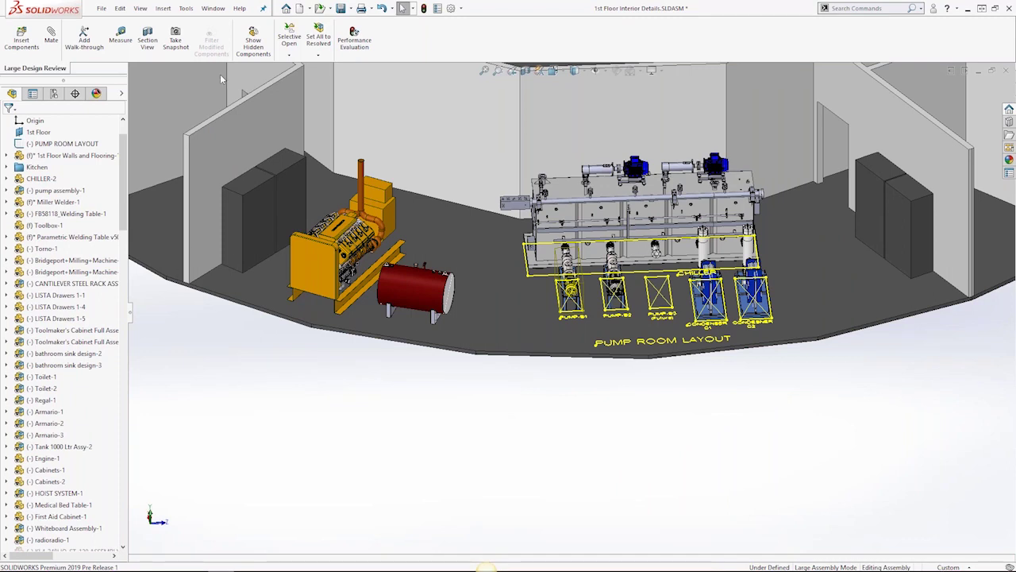
left_click(213, 8)
left_click(227, 118)
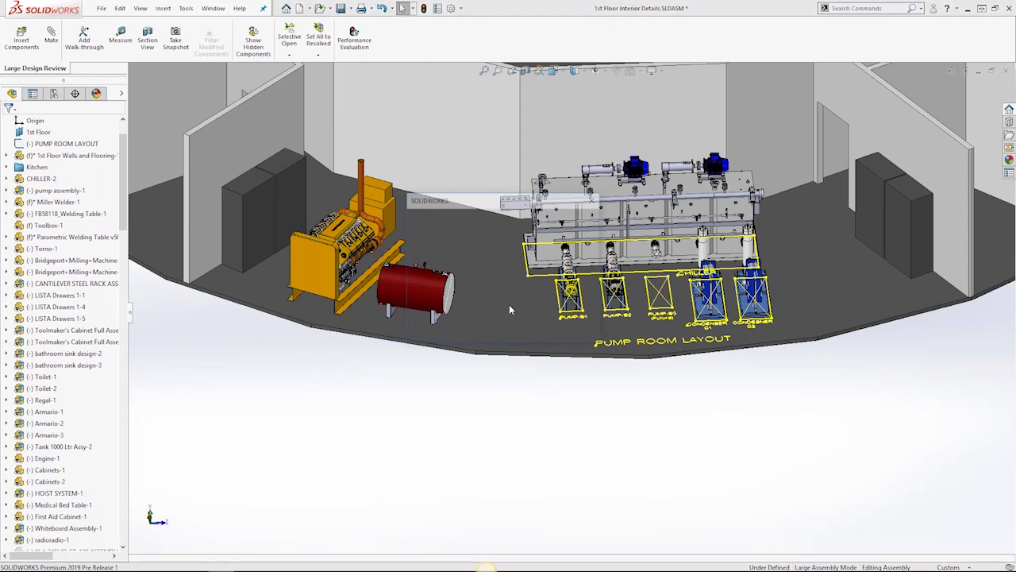
left_click(511, 309)
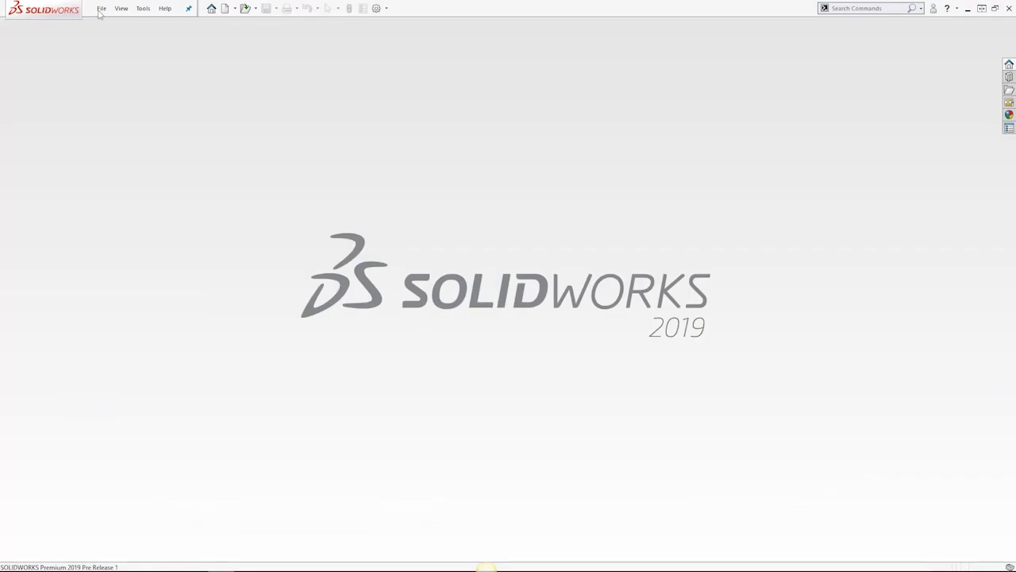
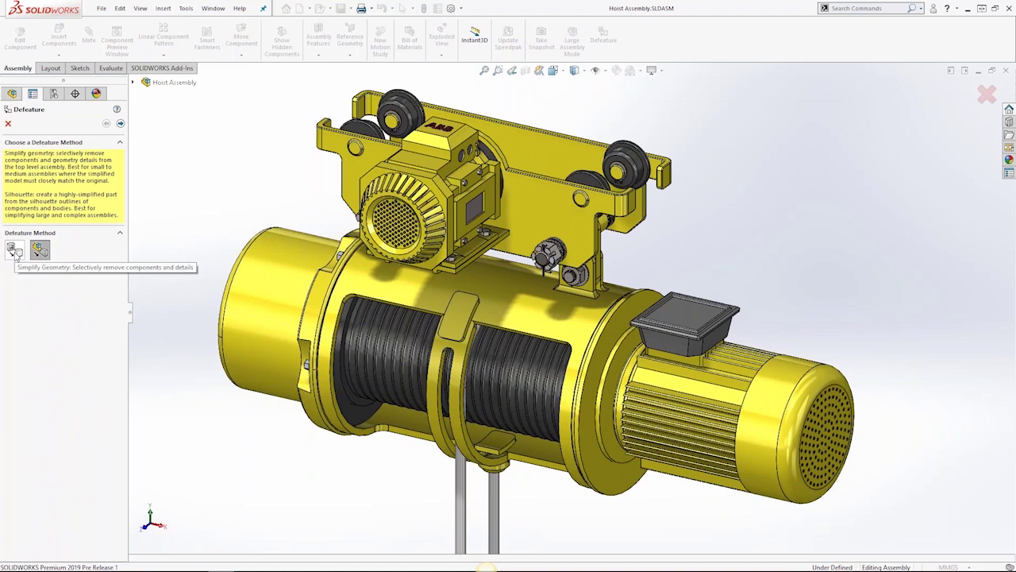
- Begin a silhouette Defeature of the hoist assembly and set Group1's simplification method to None (Copy Geometry)
left_click(14, 251)
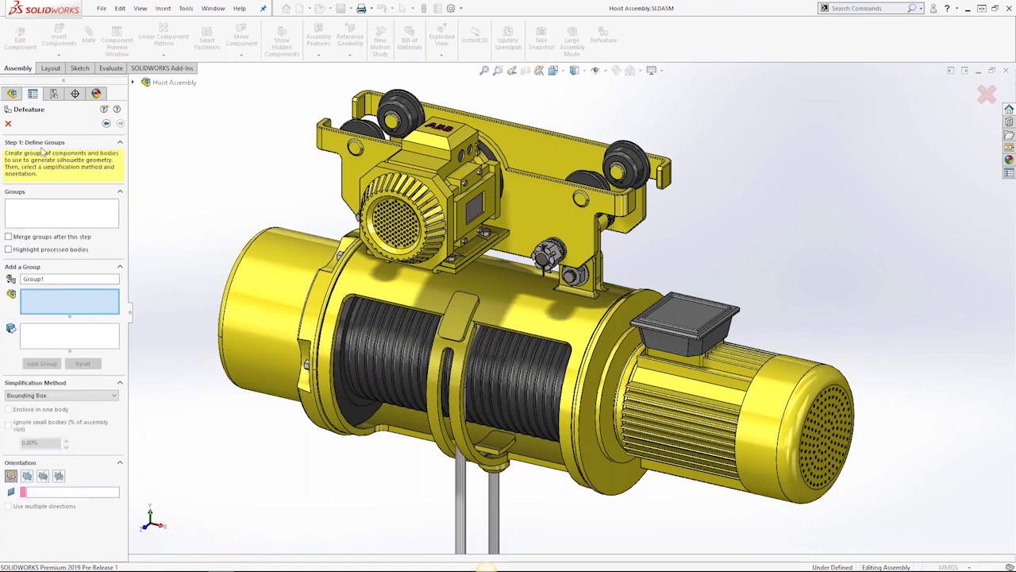
left_click(65, 395)
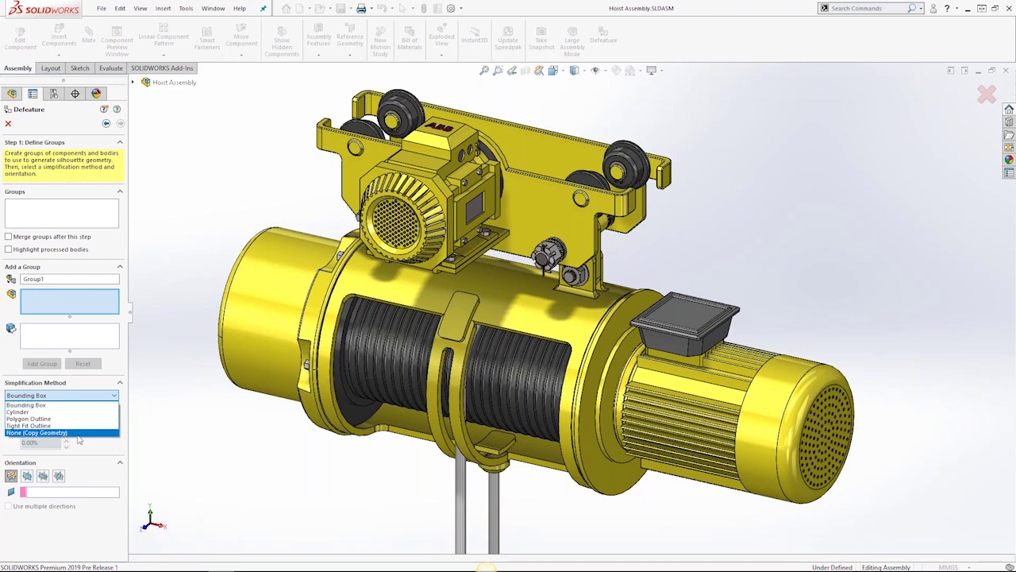
left_click(79, 433)
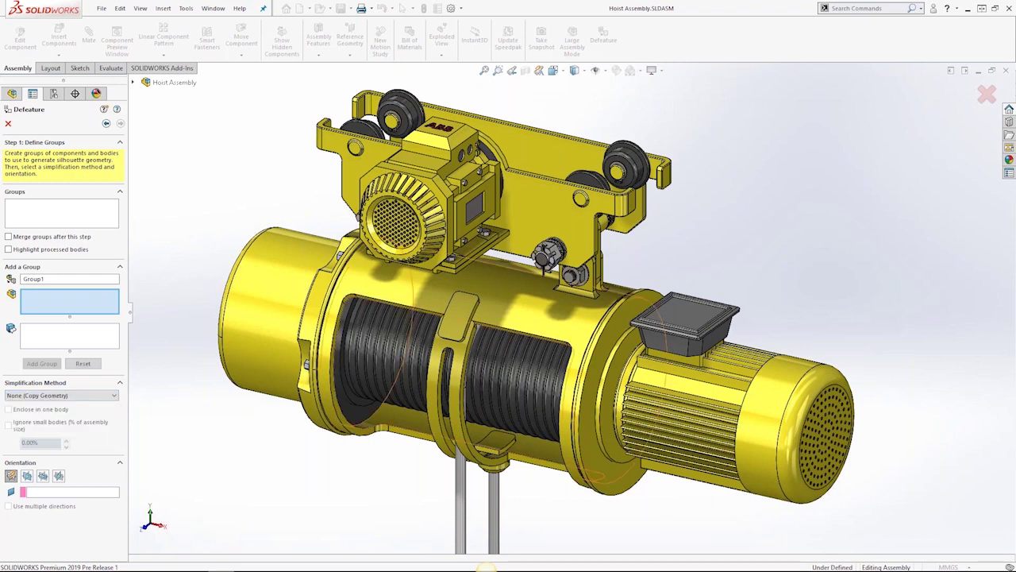
- Add Group1 containing the cable drive housing, its end cap, both side plates and the down cables
left_click(308, 291)
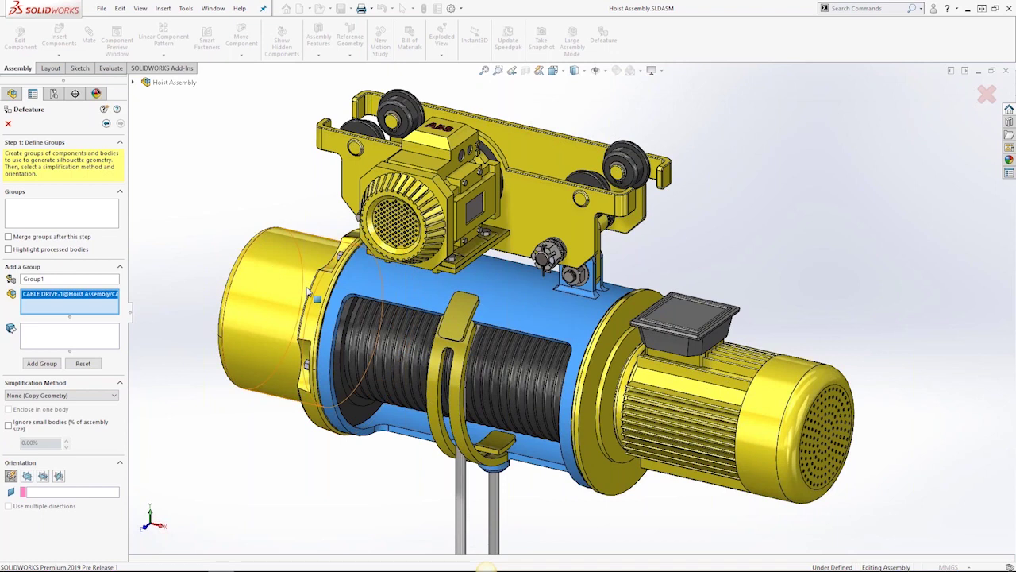
left_click(308, 292)
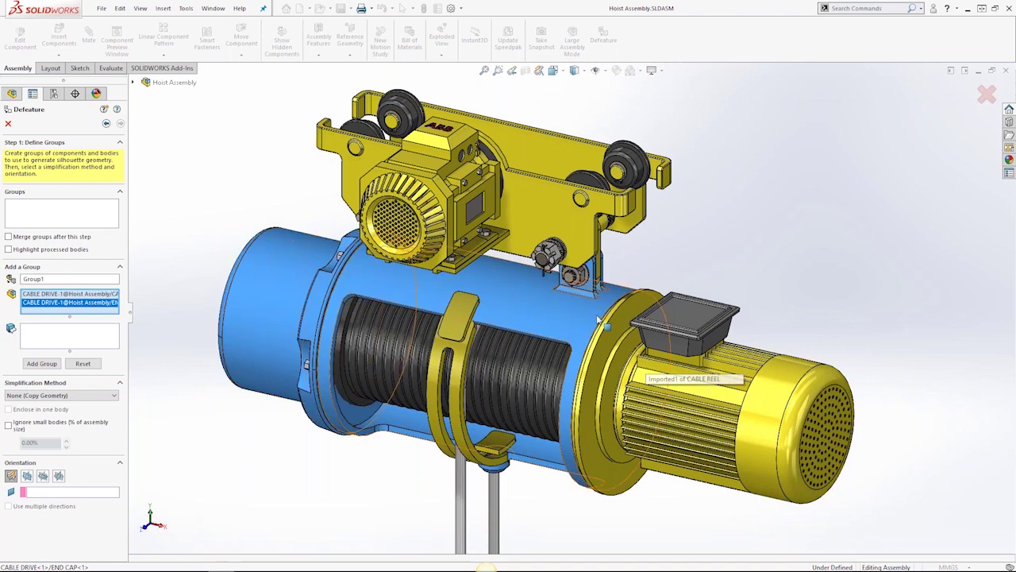
left_click(619, 232)
left_click(620, 232)
scroll(619, 232, "up", 1)
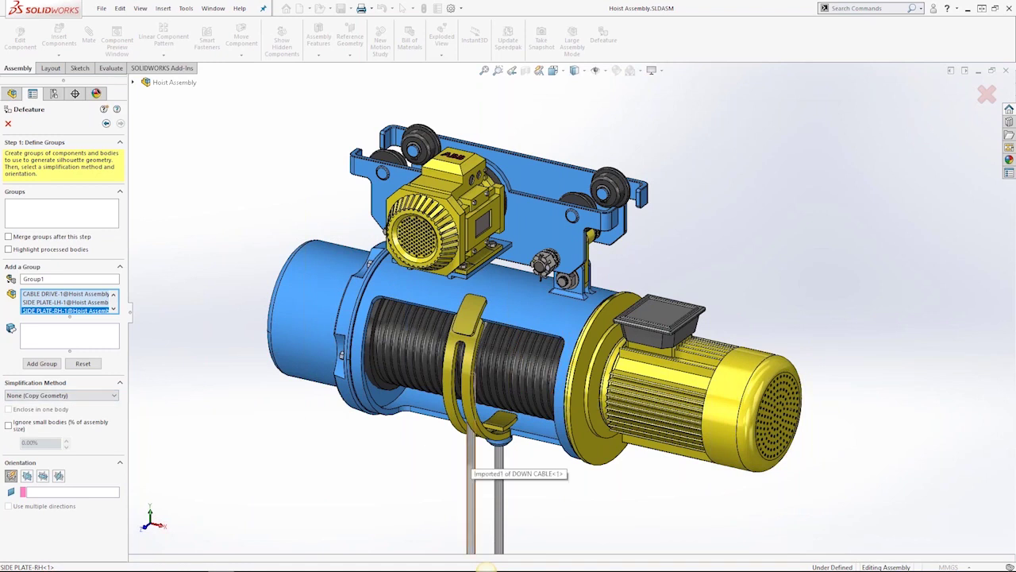
left_click(471, 464)
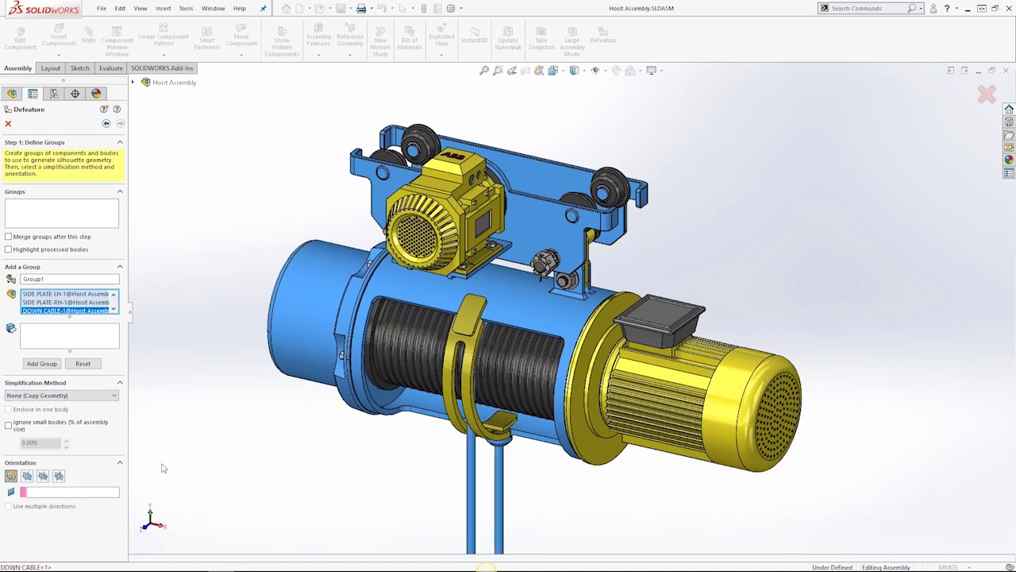
left_click(45, 364)
left_click(51, 364)
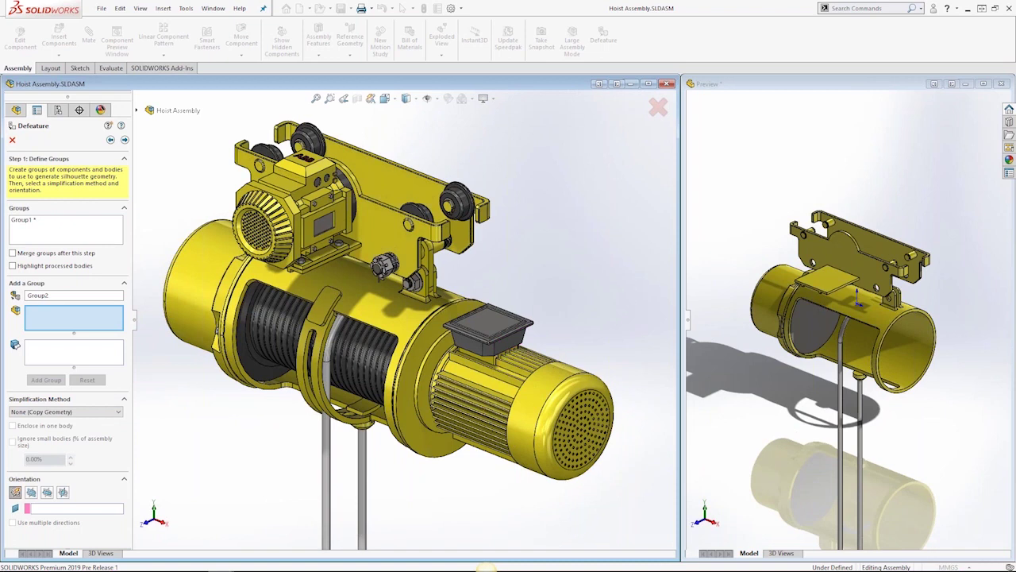
- Select the cable reel, the motor end plate and all identical rail wheels as components for Group2
left_click(375, 370)
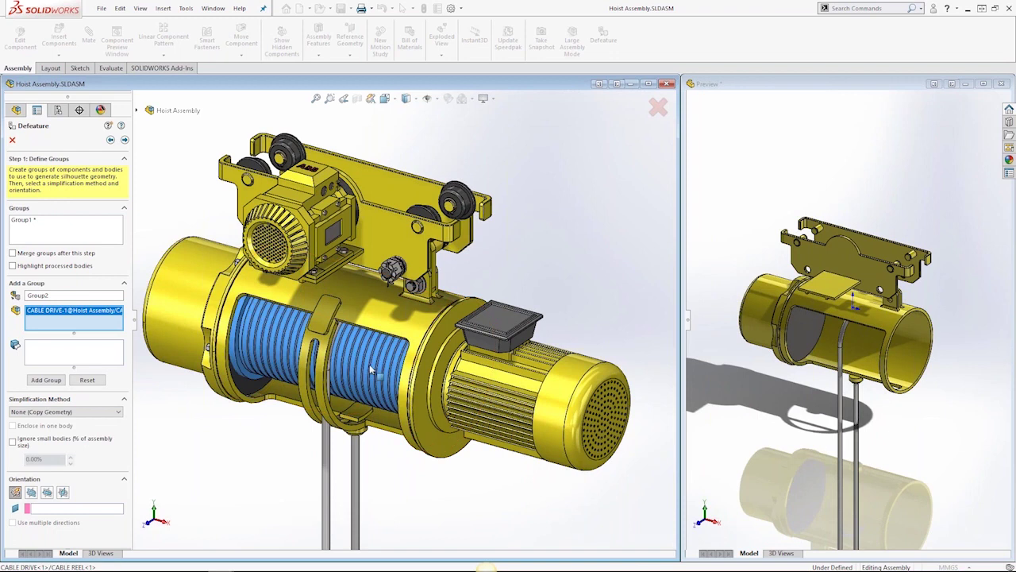
left_click(433, 354)
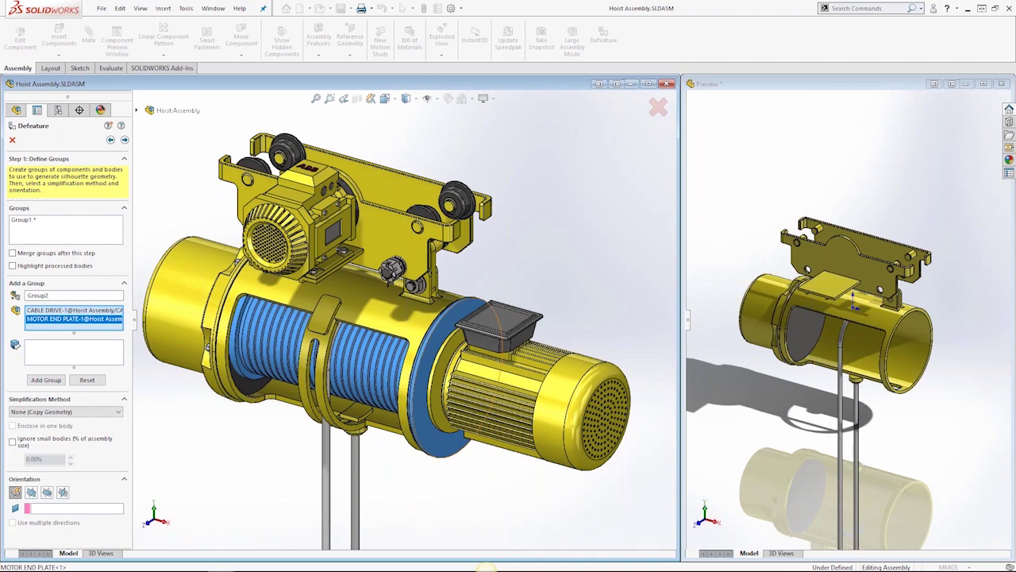
scroll(462, 159, "down", 7)
right_click(446, 297)
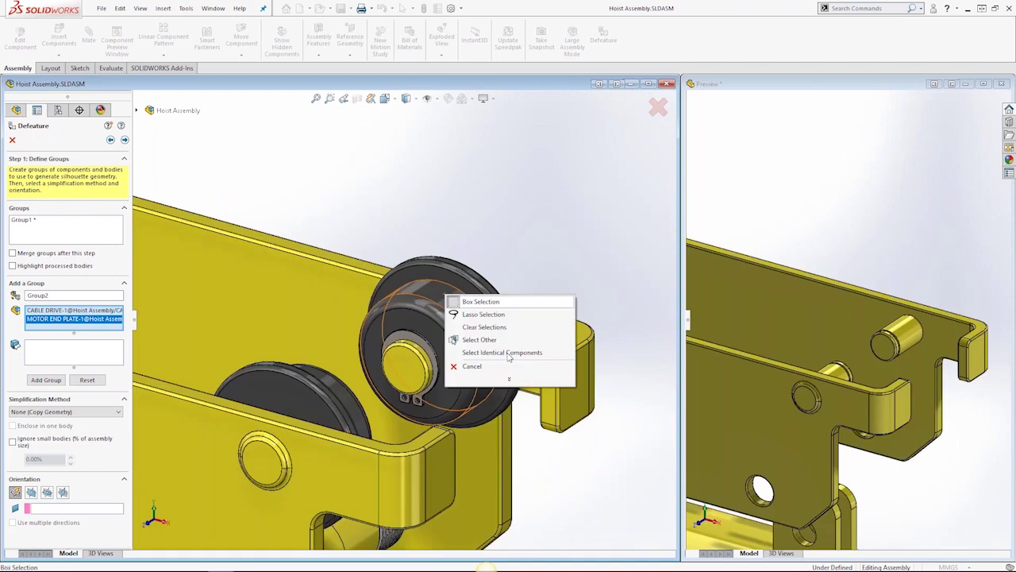
left_click(502, 352)
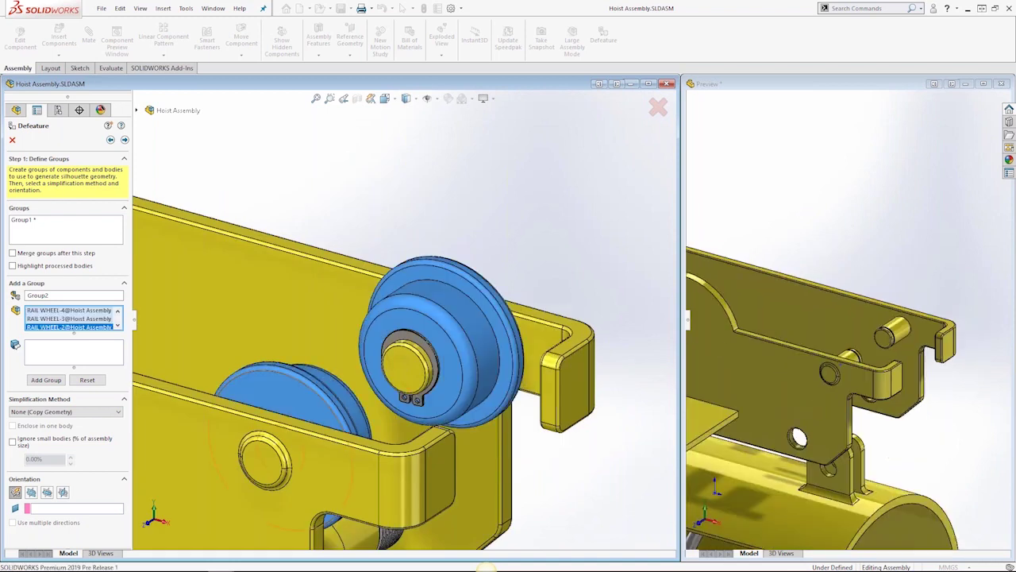
scroll(362, 493, "down", 8)
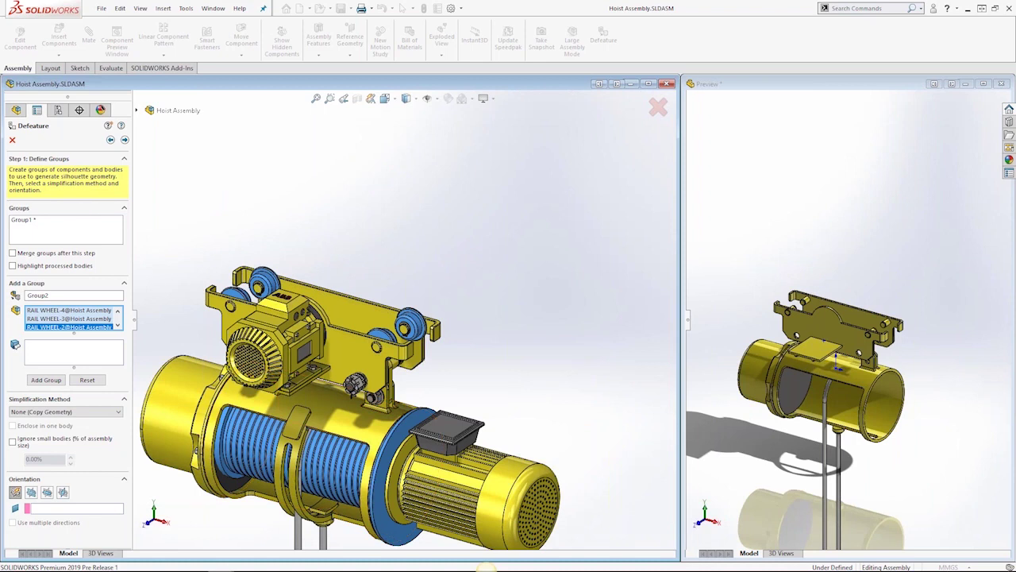
- Include the cable motor's main body in Group2, add the group with the Cylinder simplification method, and check Group1's selection
left_click(73, 352)
left_click(458, 471)
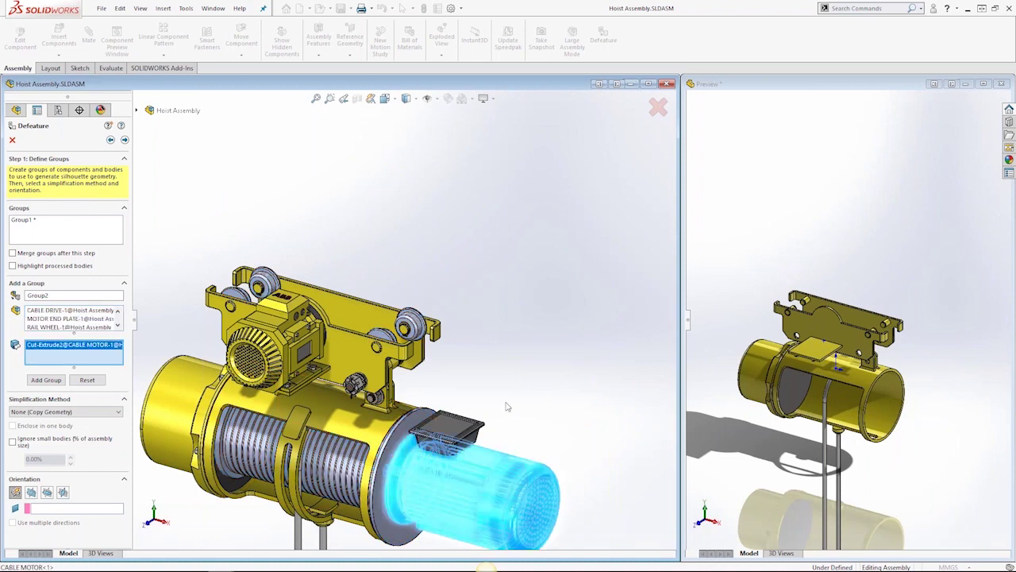
scroll(508, 407, "up", 2)
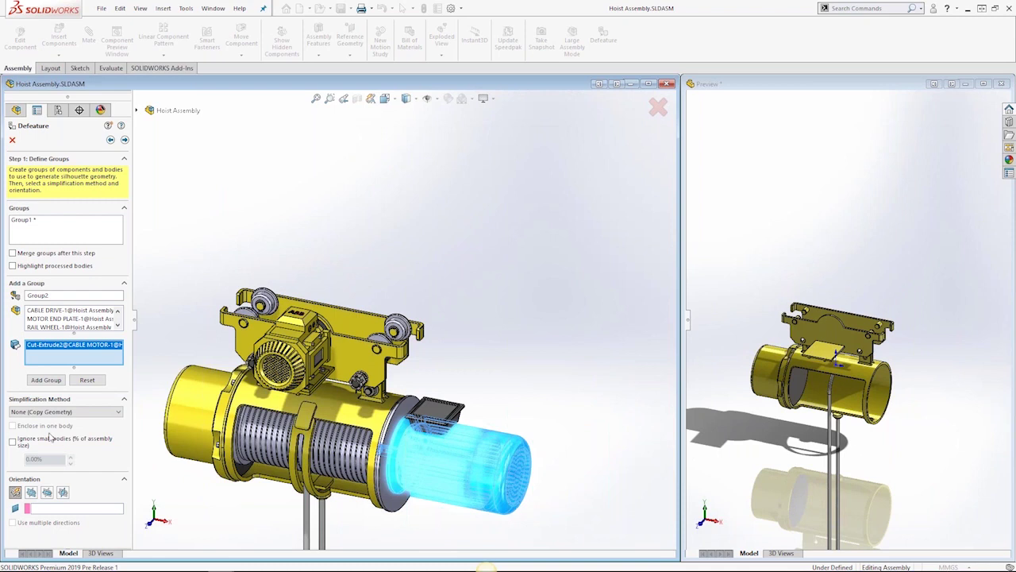
left_click(49, 411)
left_click(50, 437)
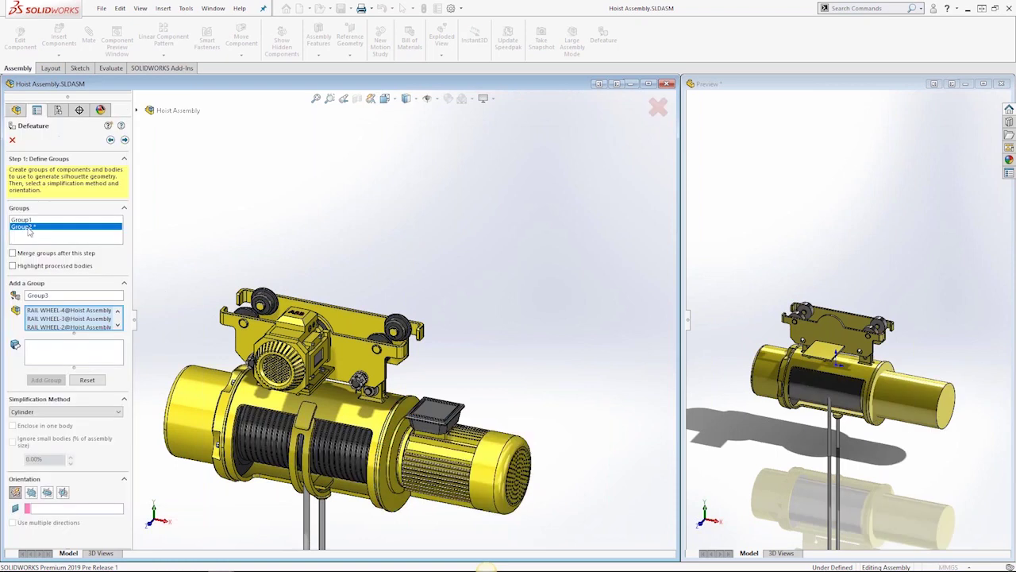
left_click(26, 220)
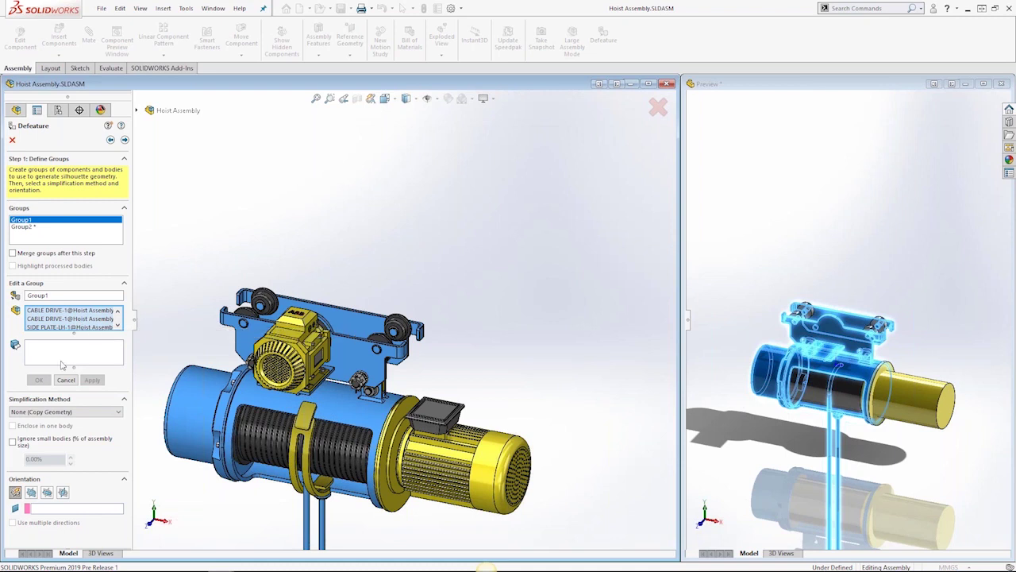
left_click(112, 140)
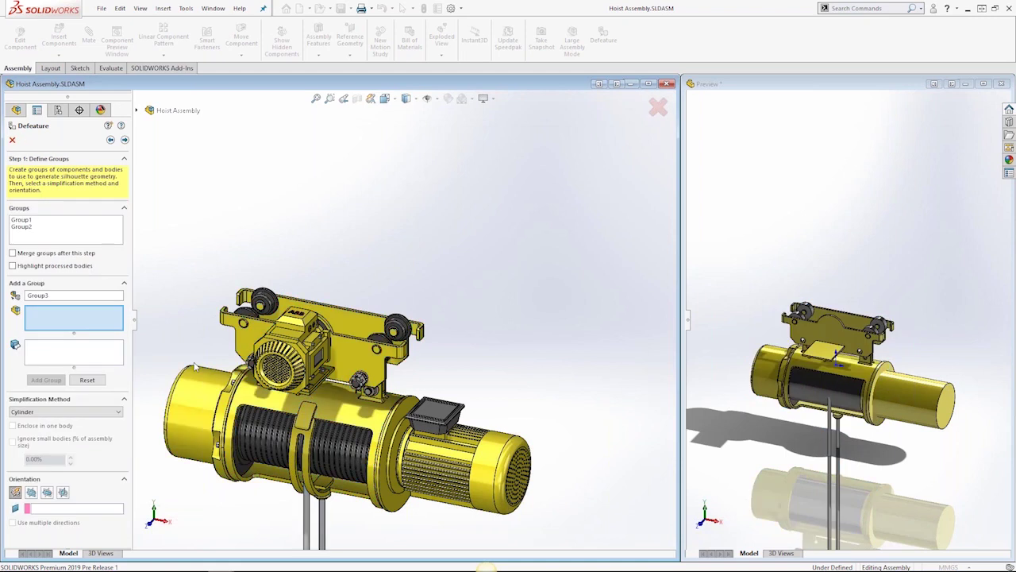
- Select the cable motor's junction box body and the pivot hanger bodies for Group3
scroll(429, 450, "down", 5)
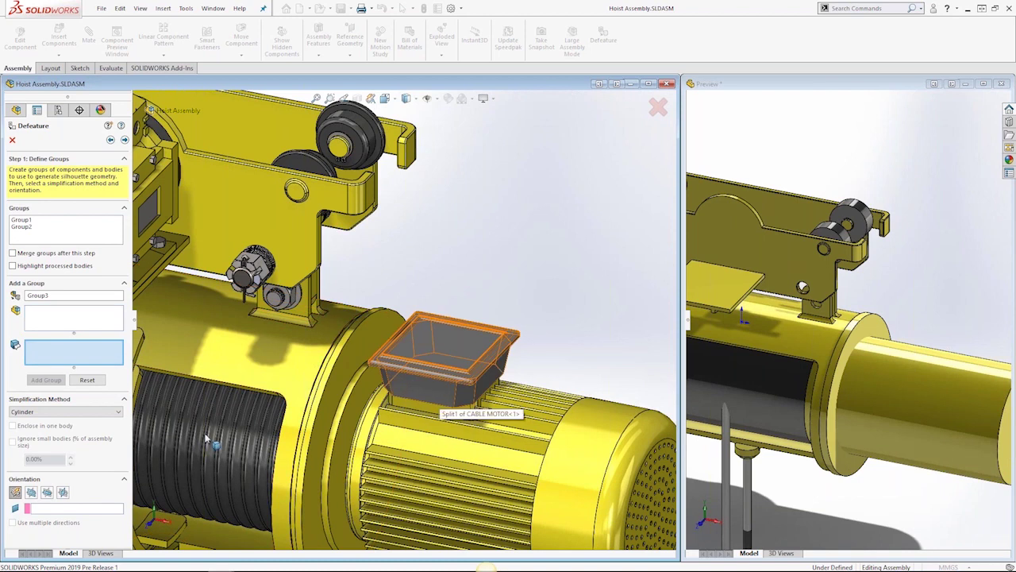
left_click(492, 385)
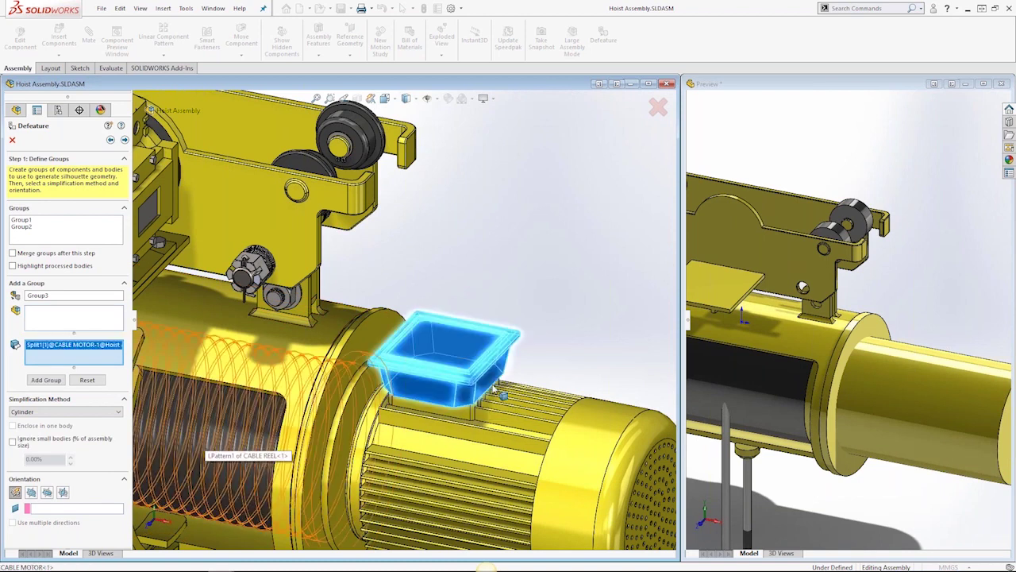
scroll(355, 326, "down", 5)
left_click(356, 331)
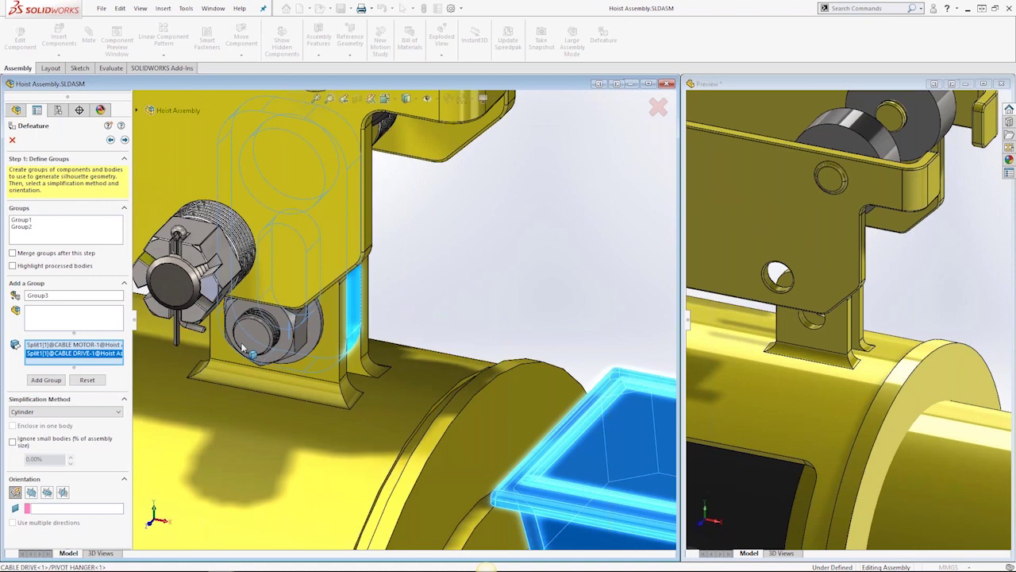
scroll(243, 349, "up", 5)
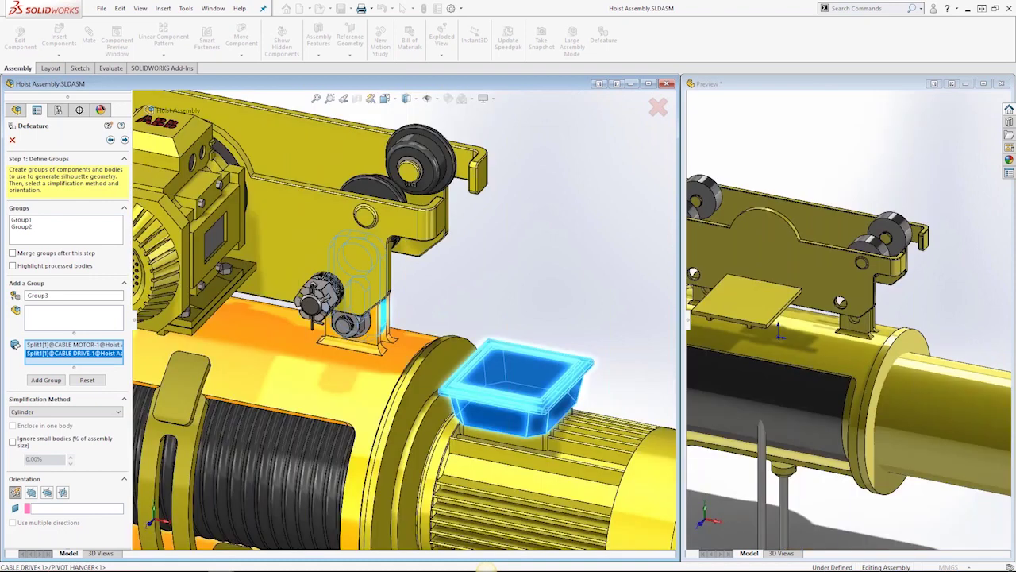
- Include both 12 mm nuts on the pivot hangers and add Group3 with the Polygon Outline simplification method
scroll(385, 316, "down", 5)
left_click(354, 308)
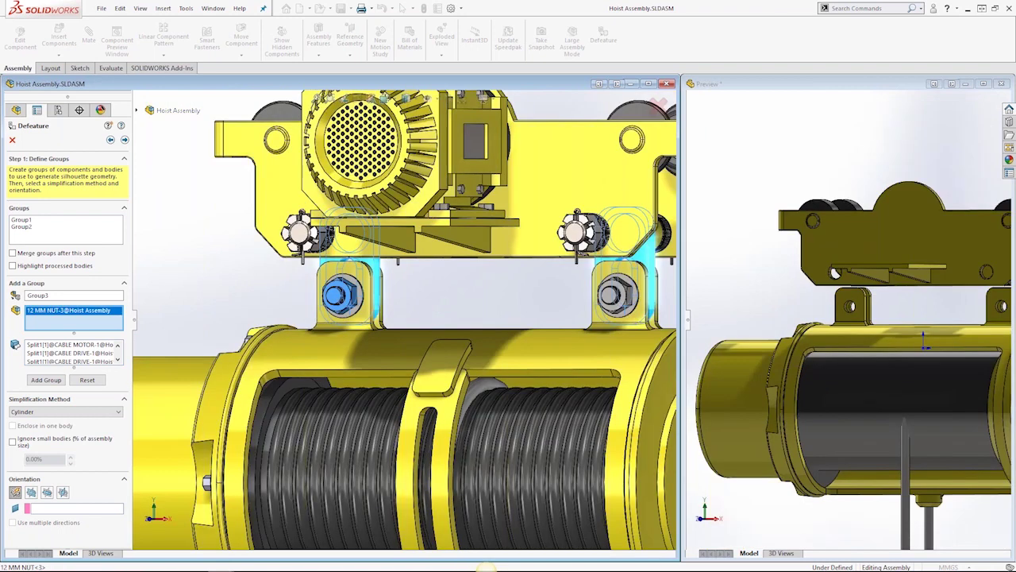
scroll(572, 286, "down", 4)
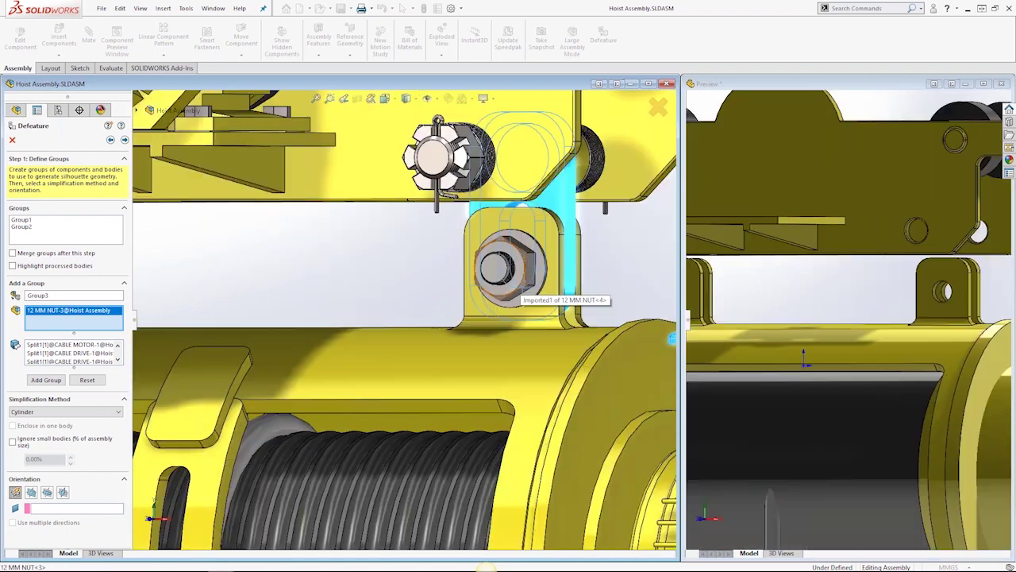
left_click(508, 270)
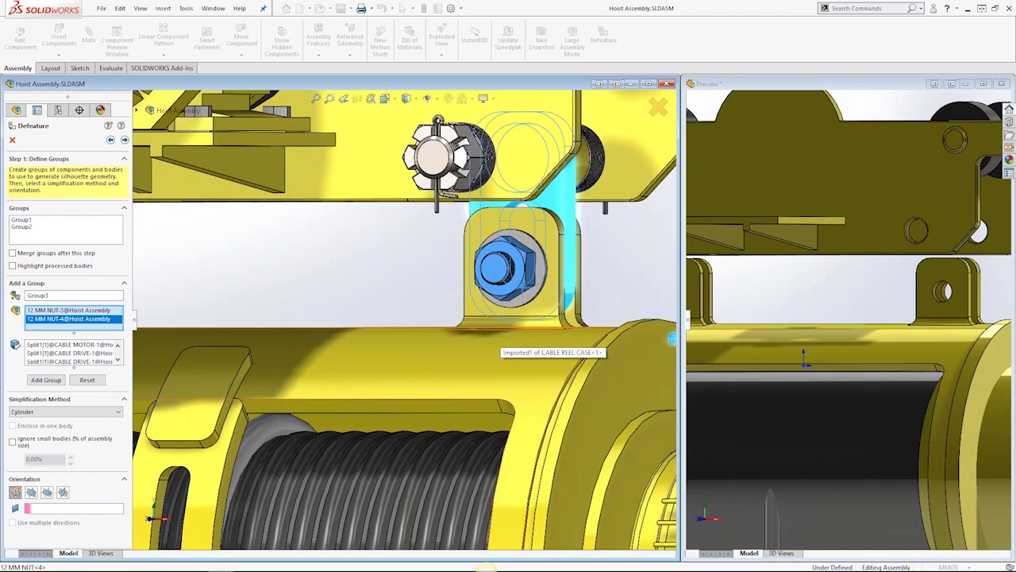
left_click(118, 411)
left_click(111, 435)
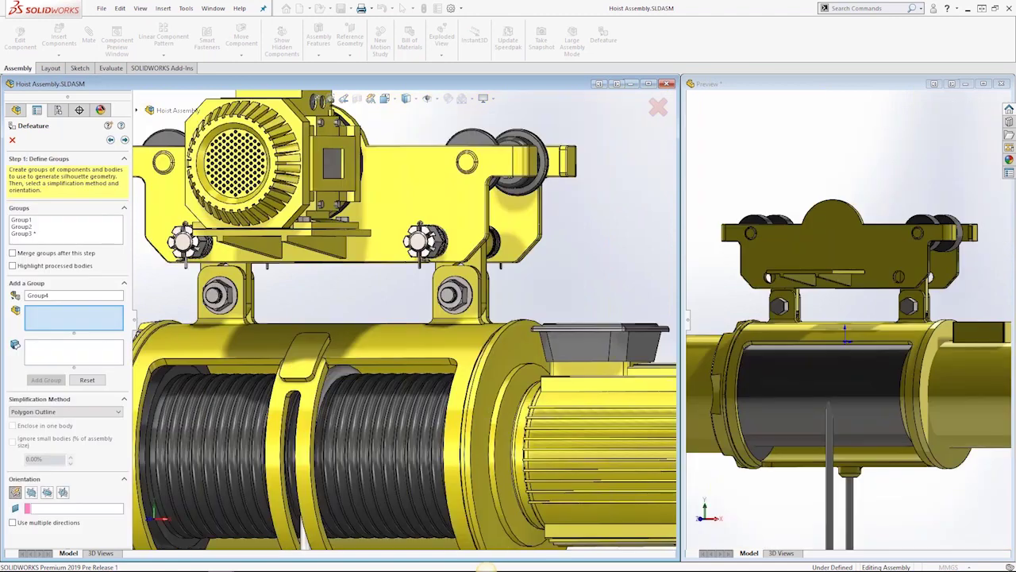
- Add Group4 containing the transverse motor as a Tight Fit Outline, oriented to the motor's flat side face around the nameplate
scroll(419, 253, "up", 3)
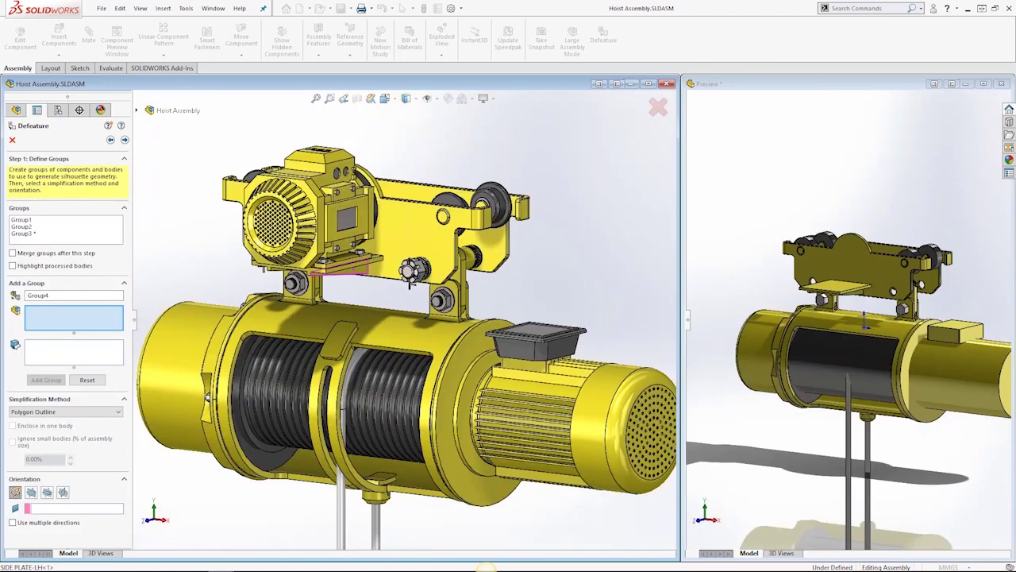
middle_click_drag(410, 282, 324, 225)
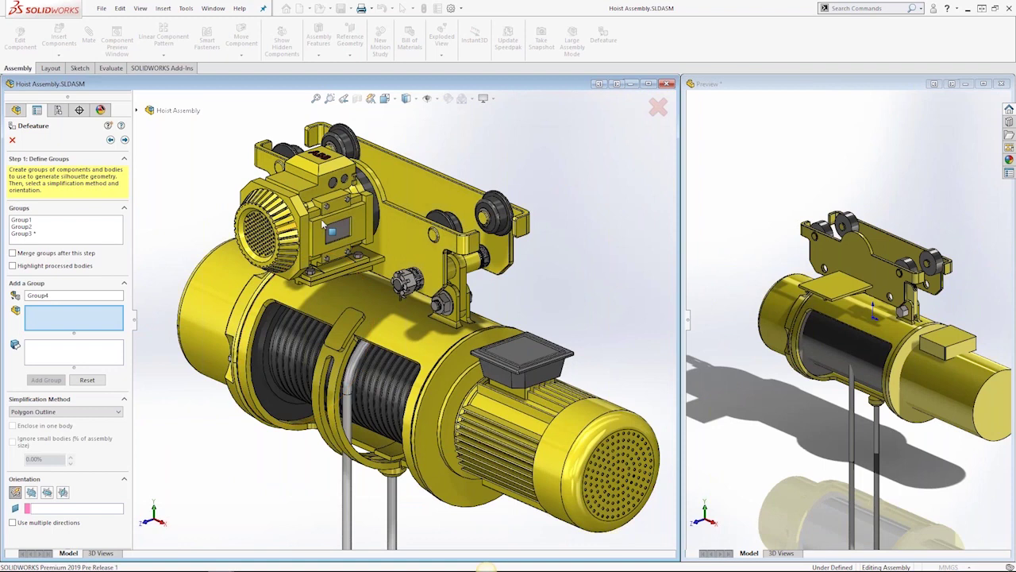
left_click(323, 224)
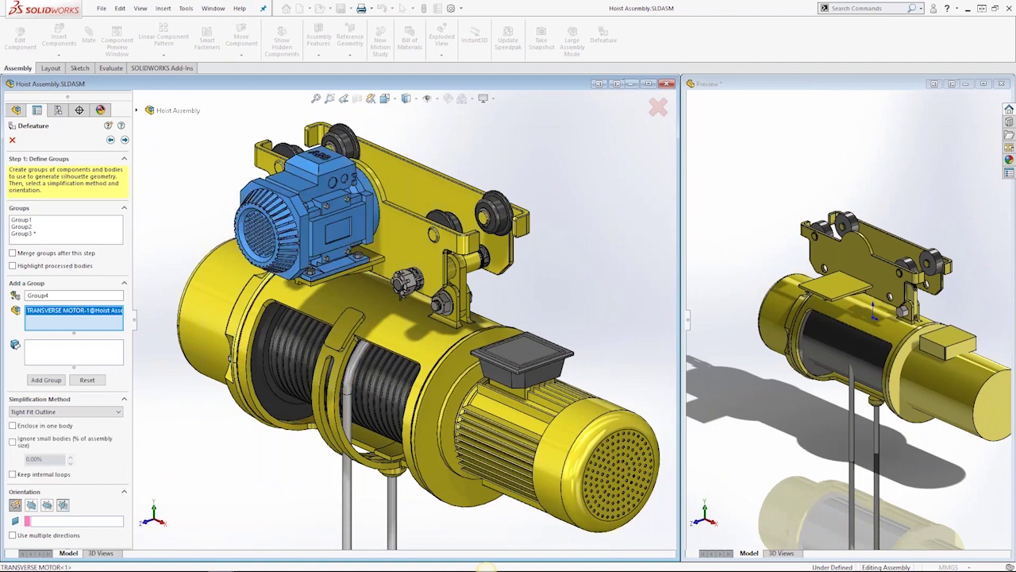
left_click(63, 505)
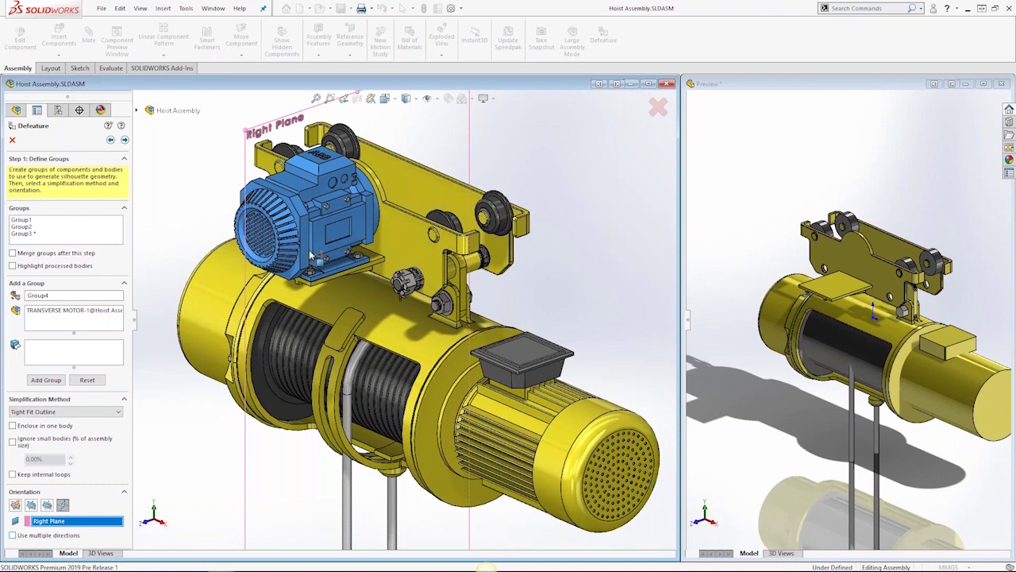
left_click(314, 253)
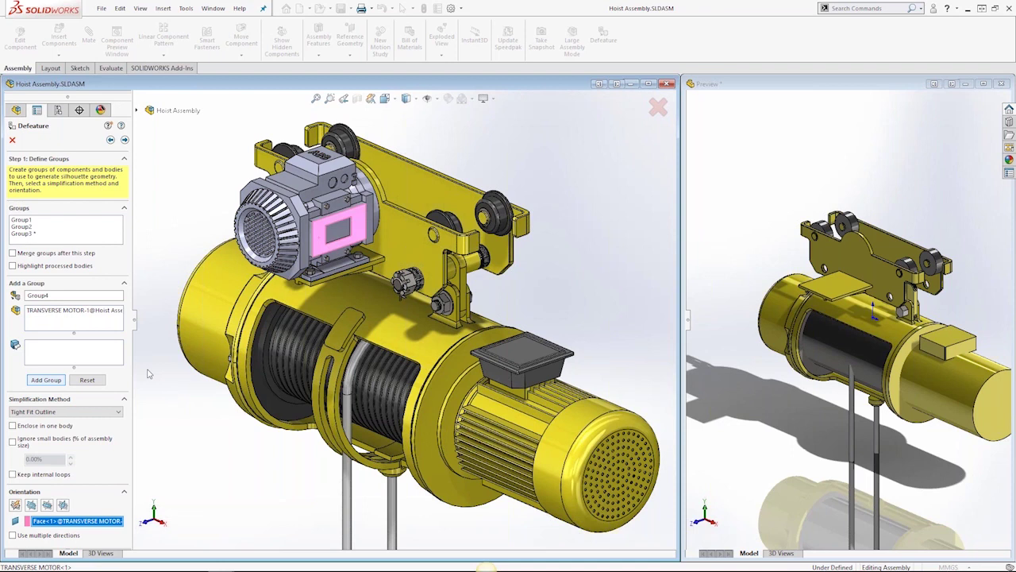
key("Return")
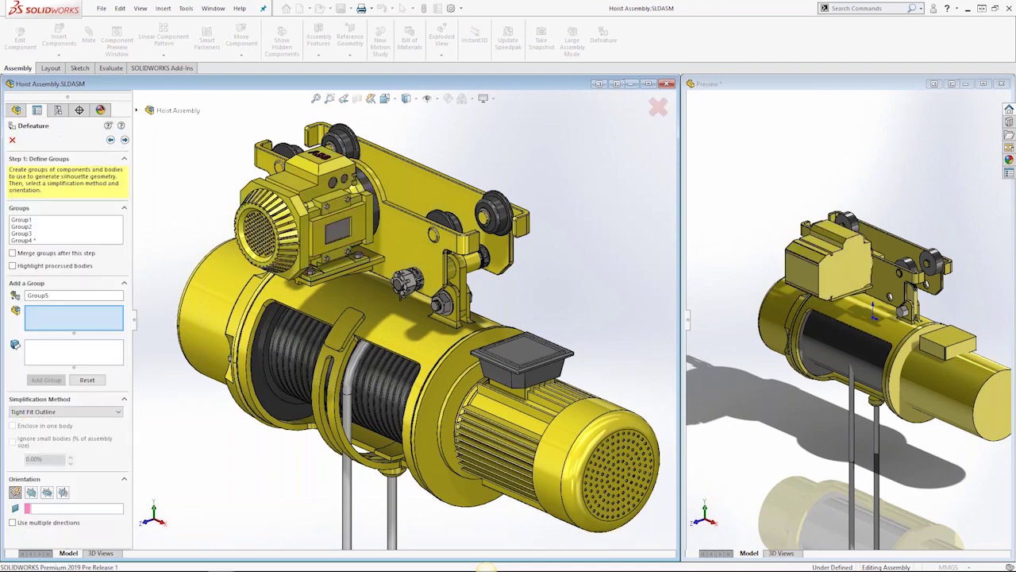
- Complete the Defeature operation and save the simplified hoist as a new part document named Hoist Assembly_defeature1
left_click(66, 240)
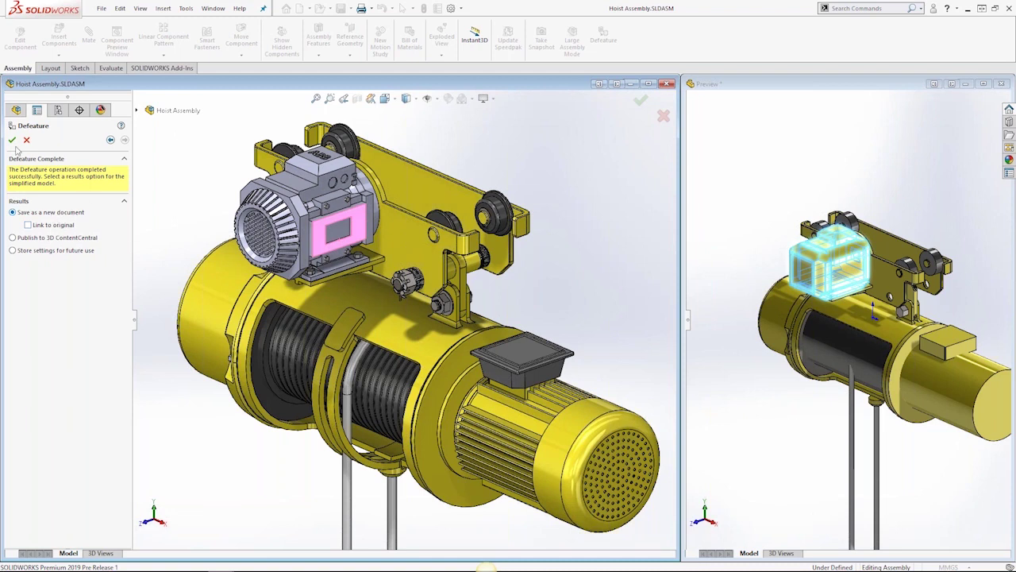
left_click(515, 377)
left_click(515, 387)
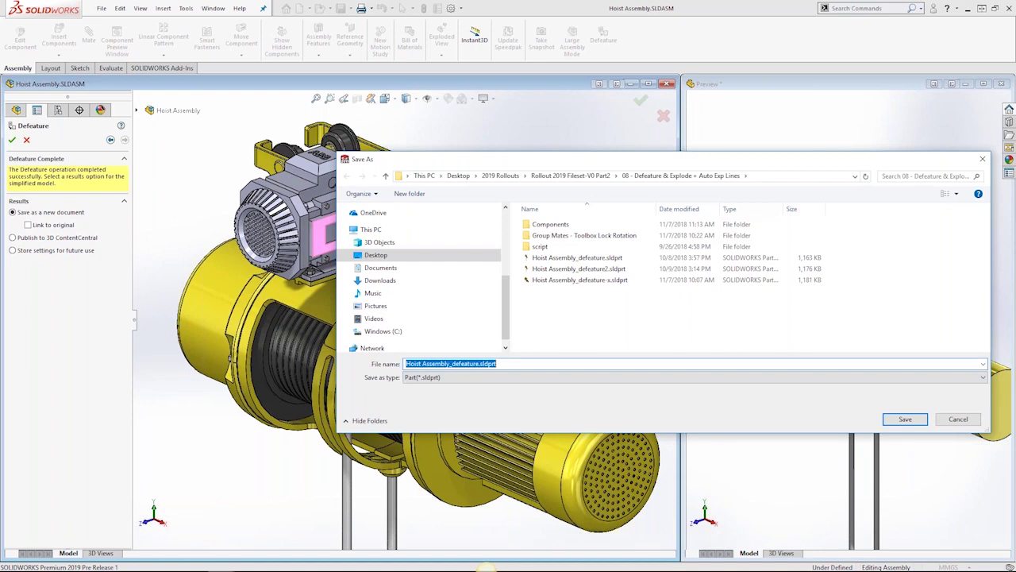
left_click(479, 363)
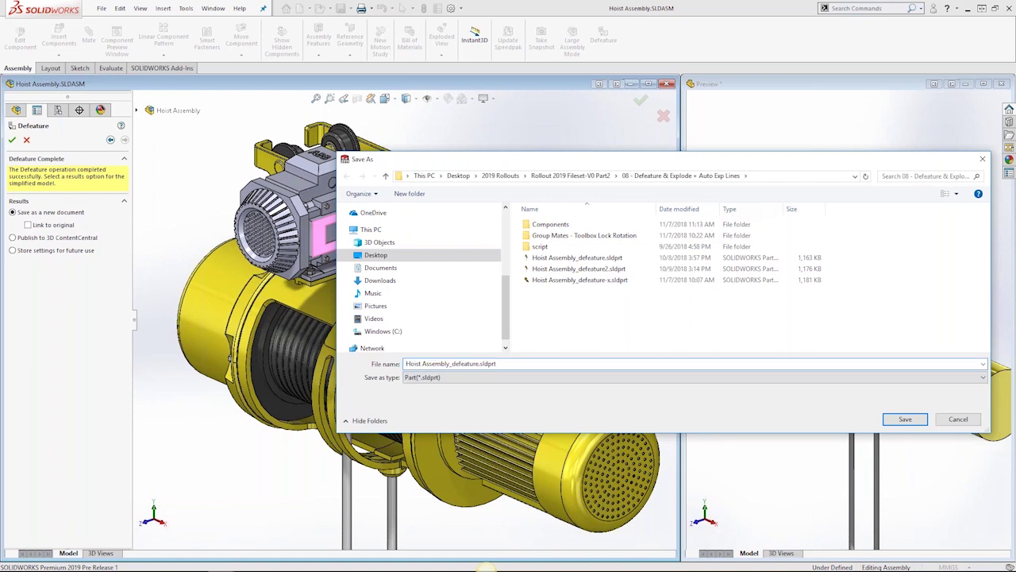
type("1")
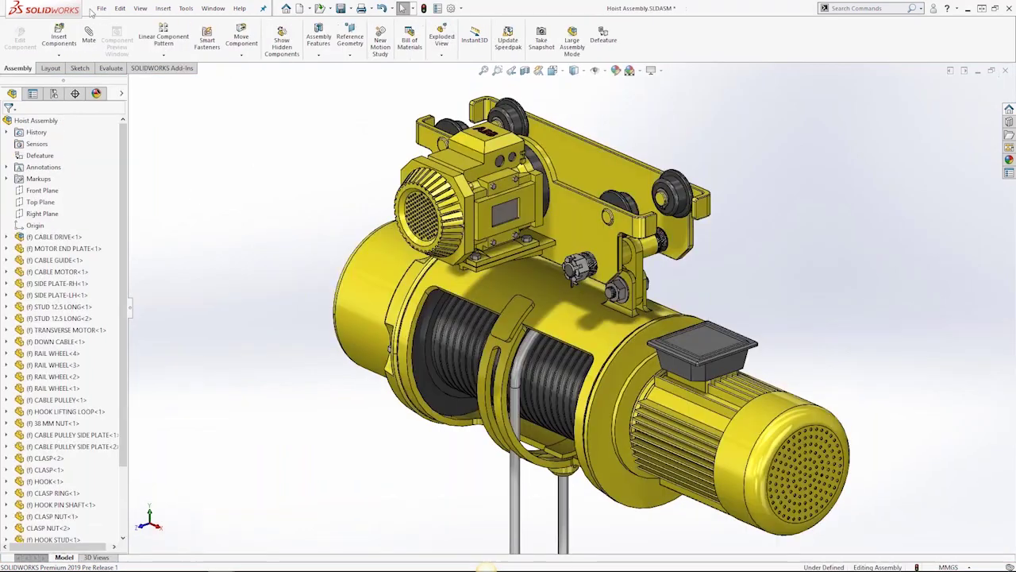
- Open the simplified part file Hoist Assembly_defeature1
left_click(101, 7)
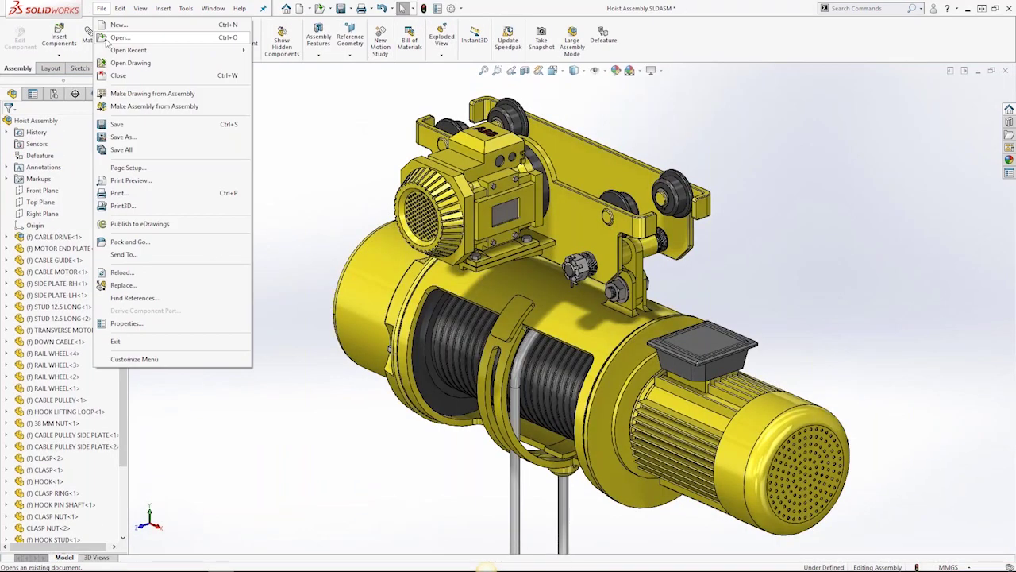
left_click(106, 38)
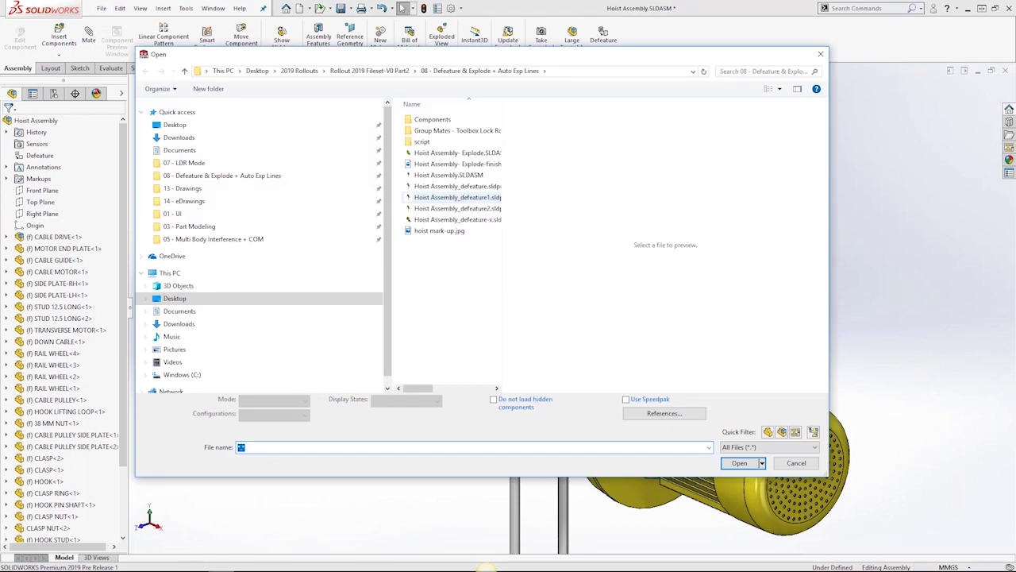
double_click(458, 197)
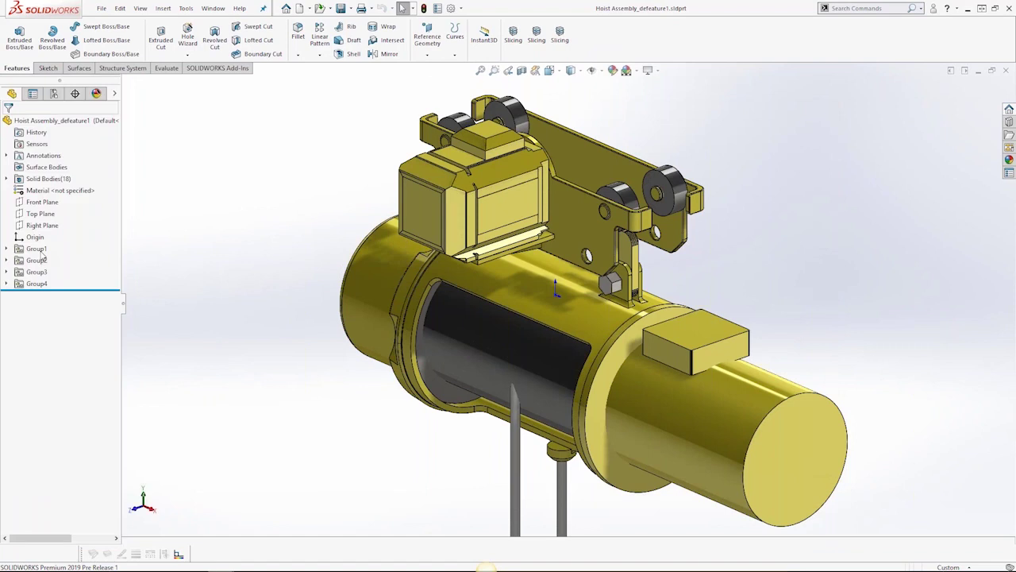
- Examine the Group1 features and the solid bodies of the defeatured part, and view the whole model
left_click(40, 252)
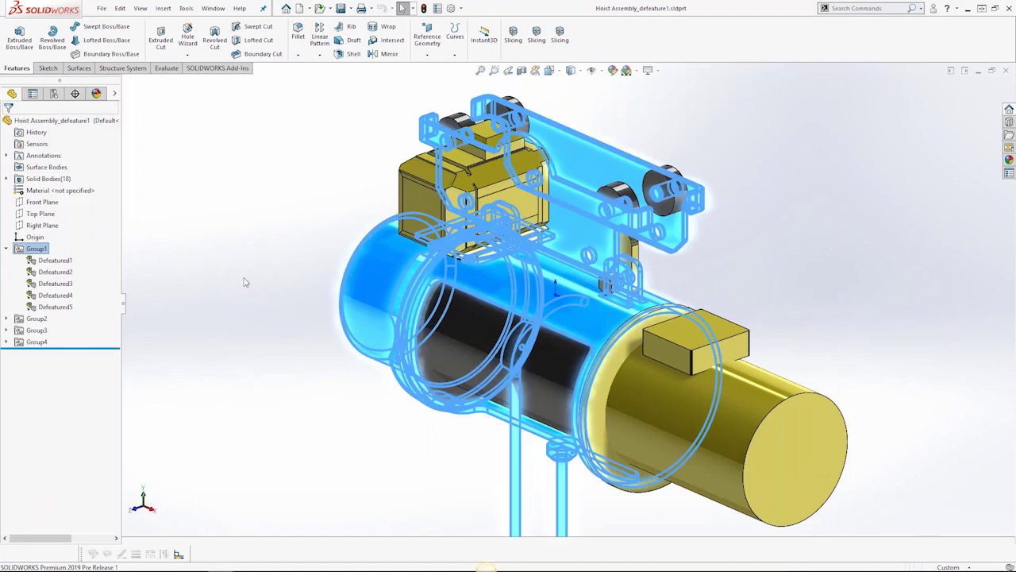
left_click(245, 282)
double_click(50, 180)
left_click(55, 190)
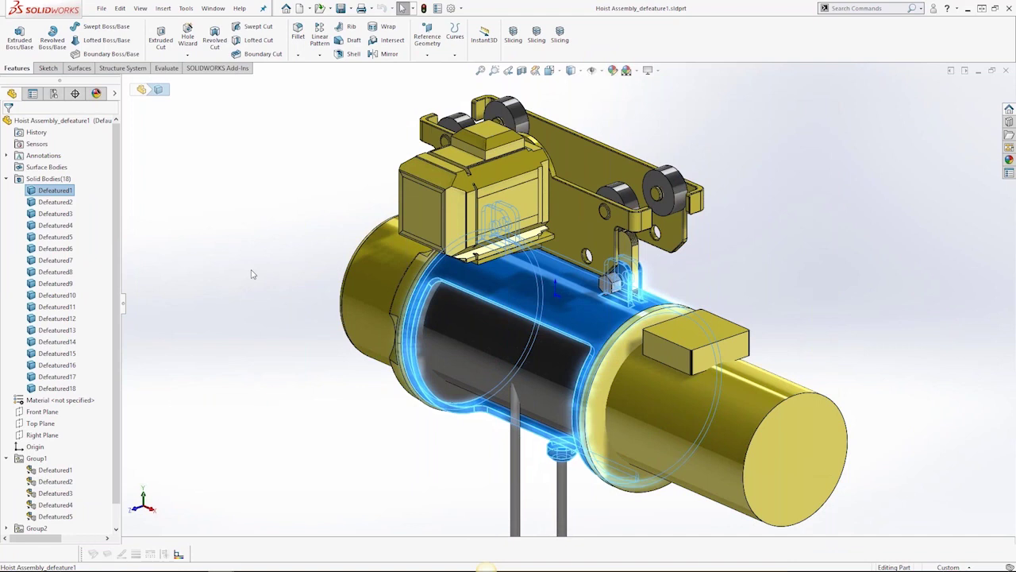
left_click(251, 274)
key("ctrl+shift+z")
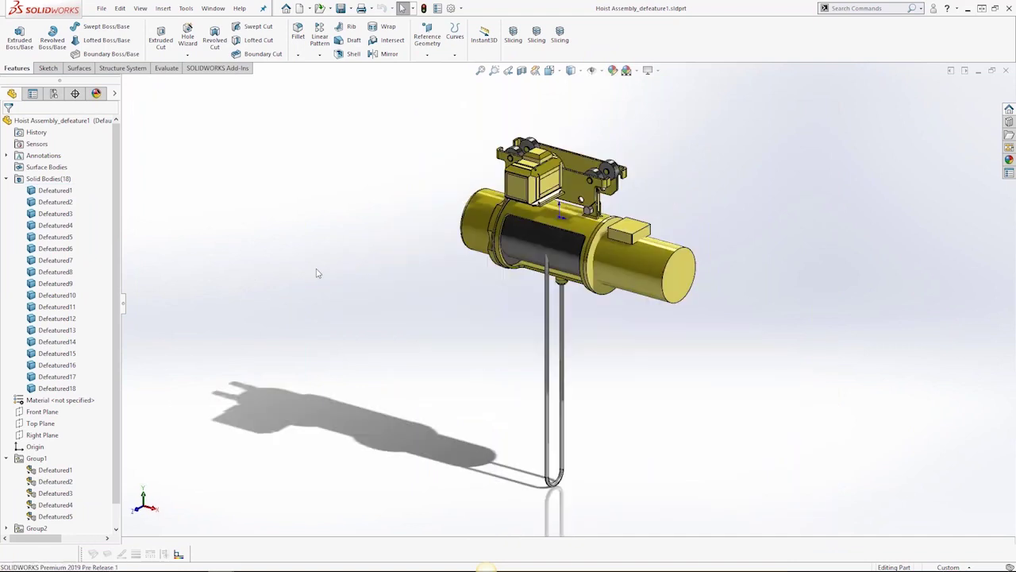
left_click(7, 179)
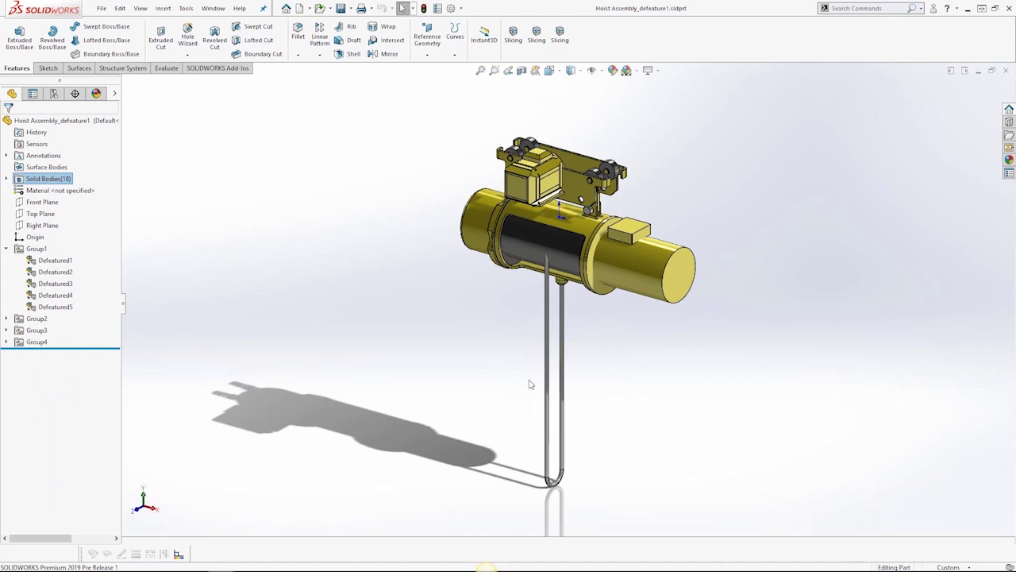
- Close all open documents, saving all the modified ones
key("alt+w")
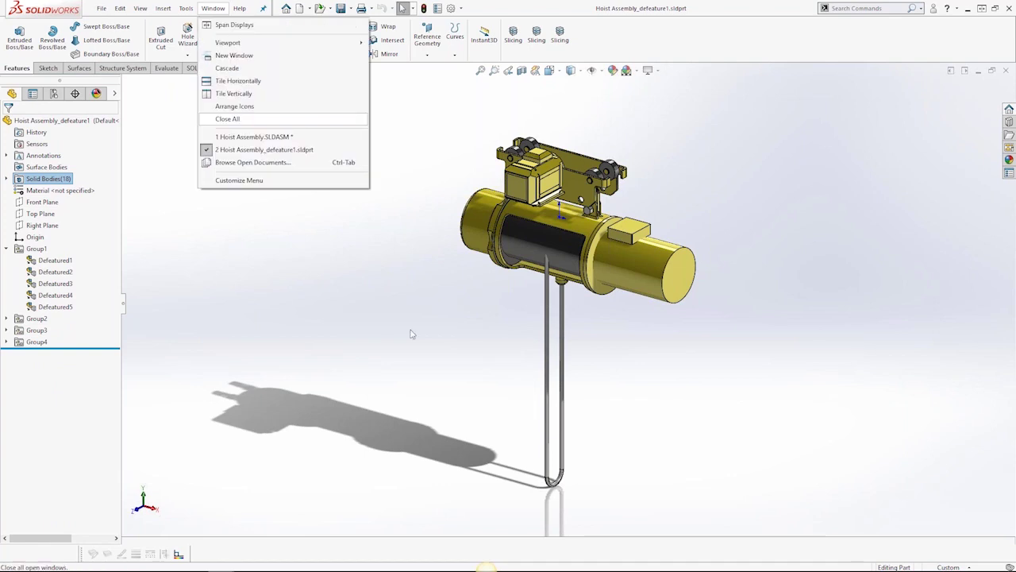
key("Return")
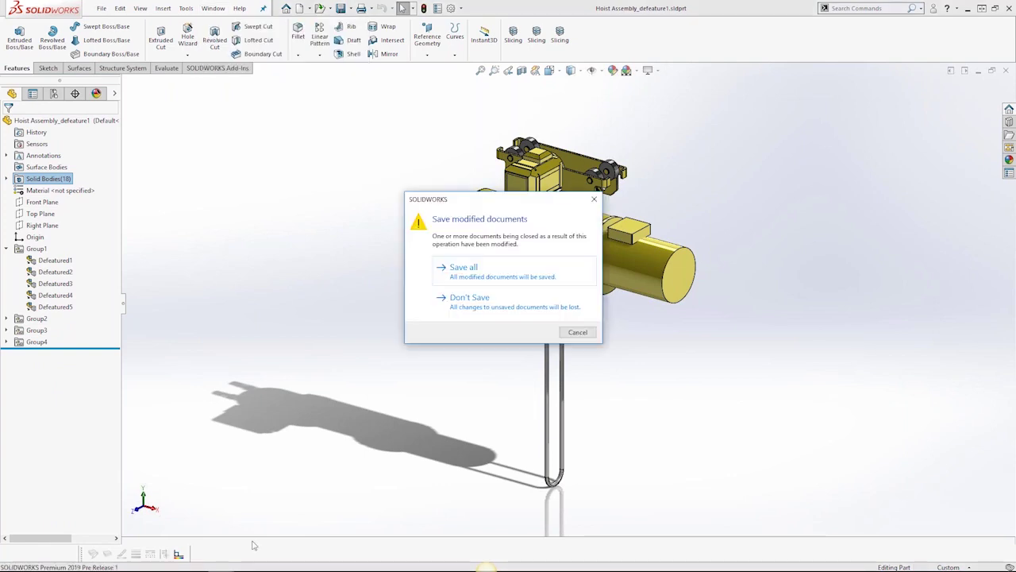
key("Return")
mouse_move(143, 562)
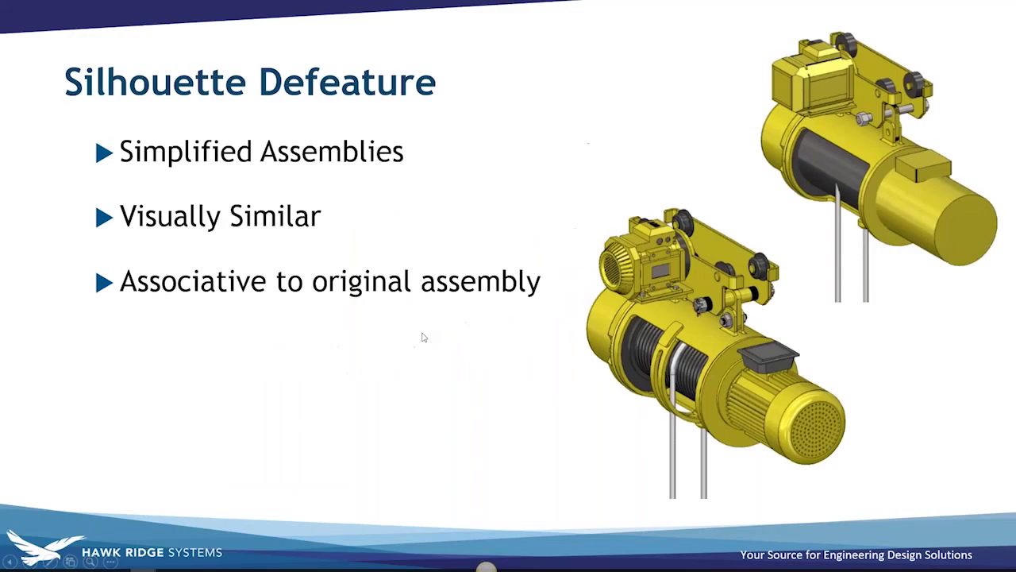
key("Right")
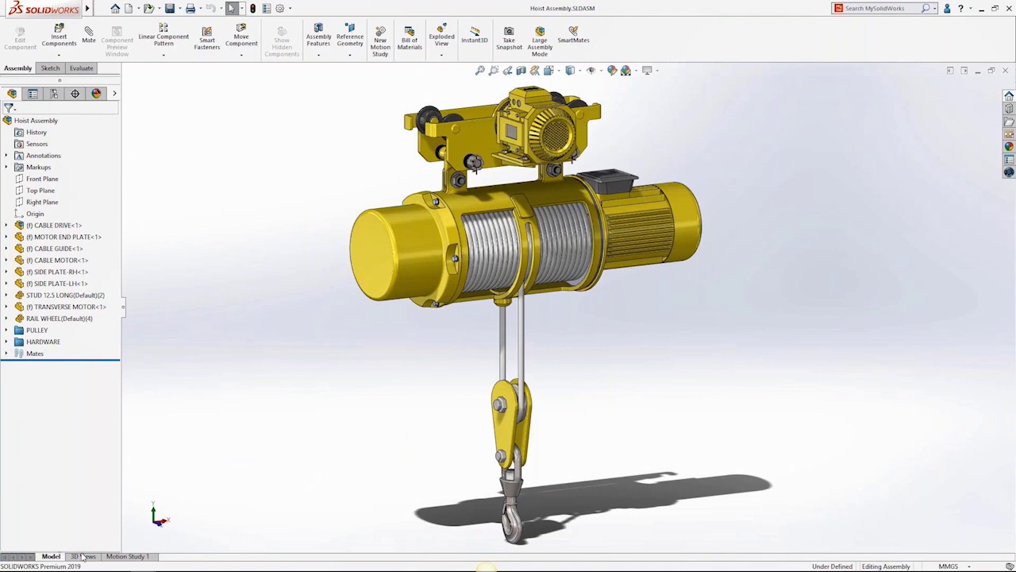
- Review the markups in the Mounting Bracket and Motor 3D views of the hoist assembly
left_click(83, 557)
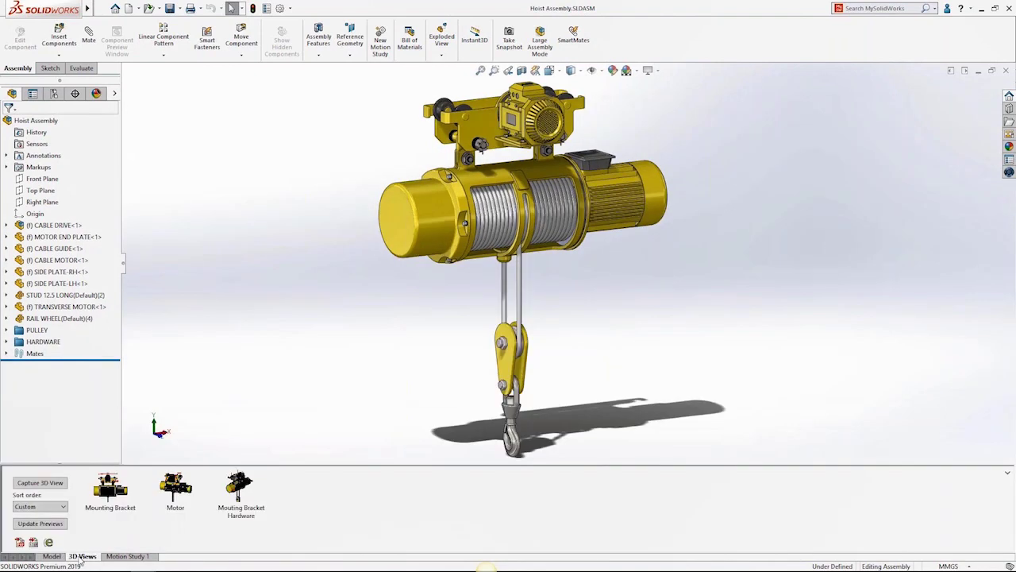
left_click(109, 496)
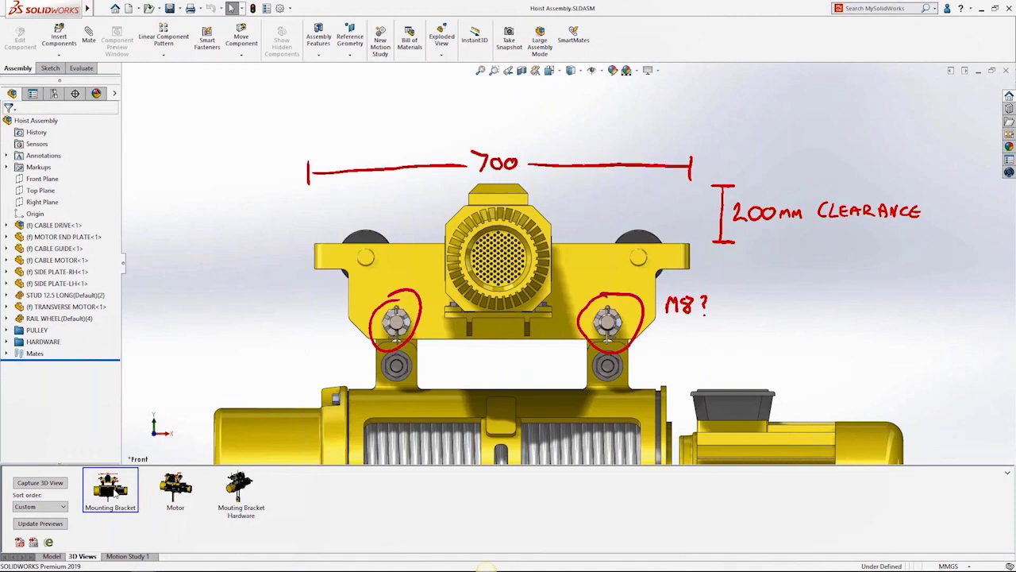
left_click(176, 486)
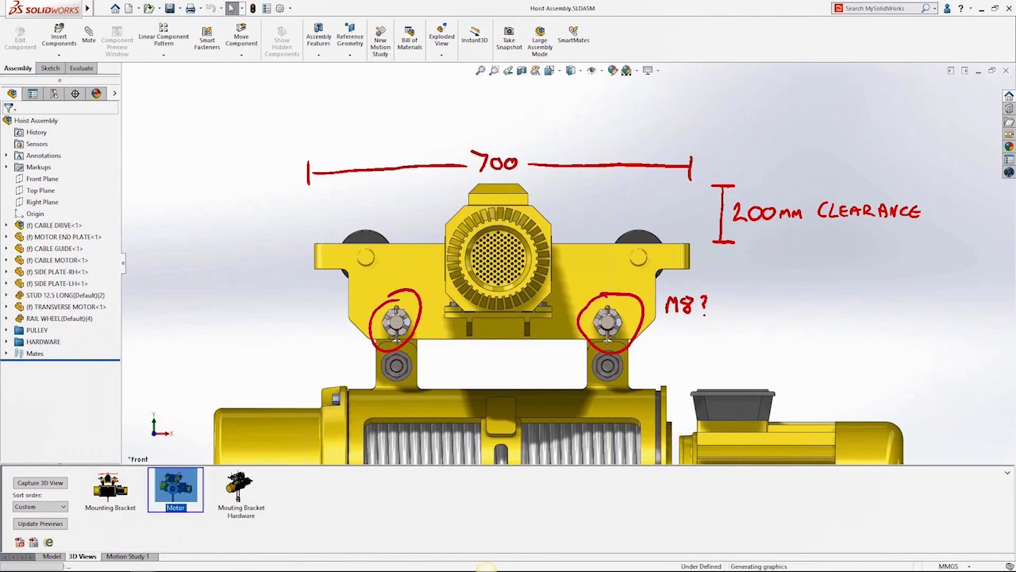
double_click(176, 493)
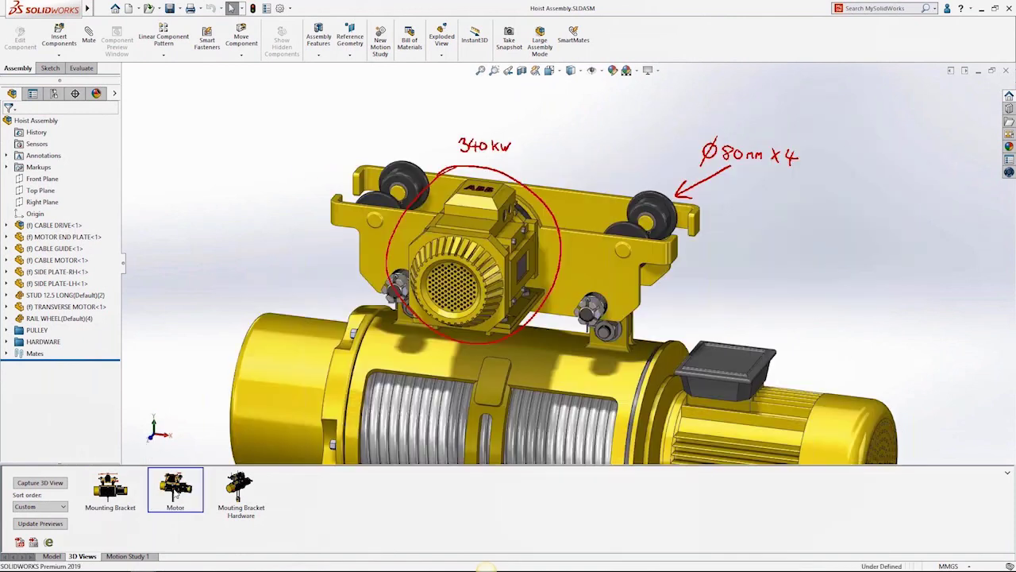
- Activate the exploded Mounting Bracket Hardware 3D view and return to the model workspace
left_click(239, 492)
double_click(239, 493)
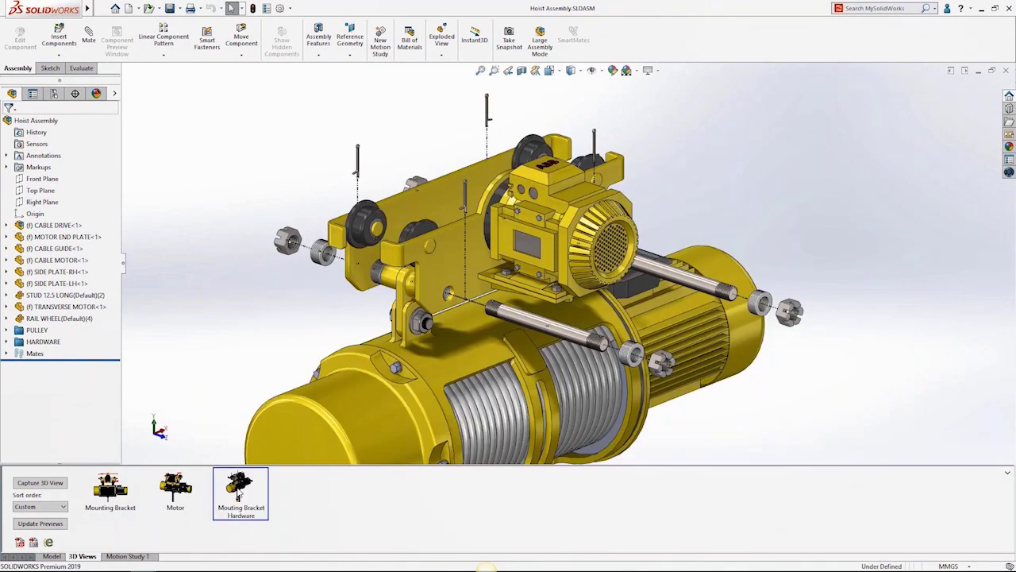
left_click(51, 555)
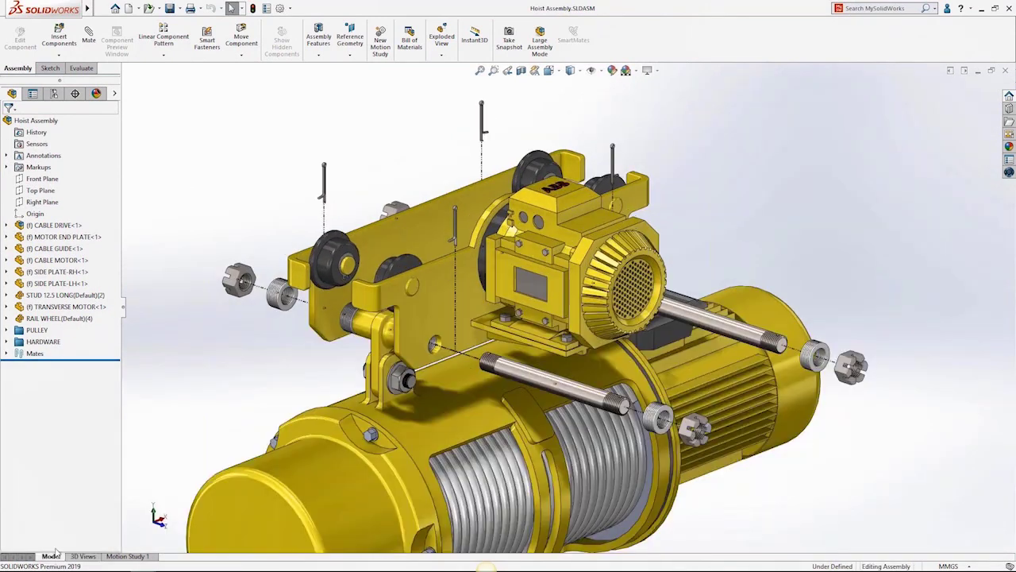
- Insert a new markup view and set its ink pen to red with a thicker stroke
left_click(6, 167)
right_click(46, 167)
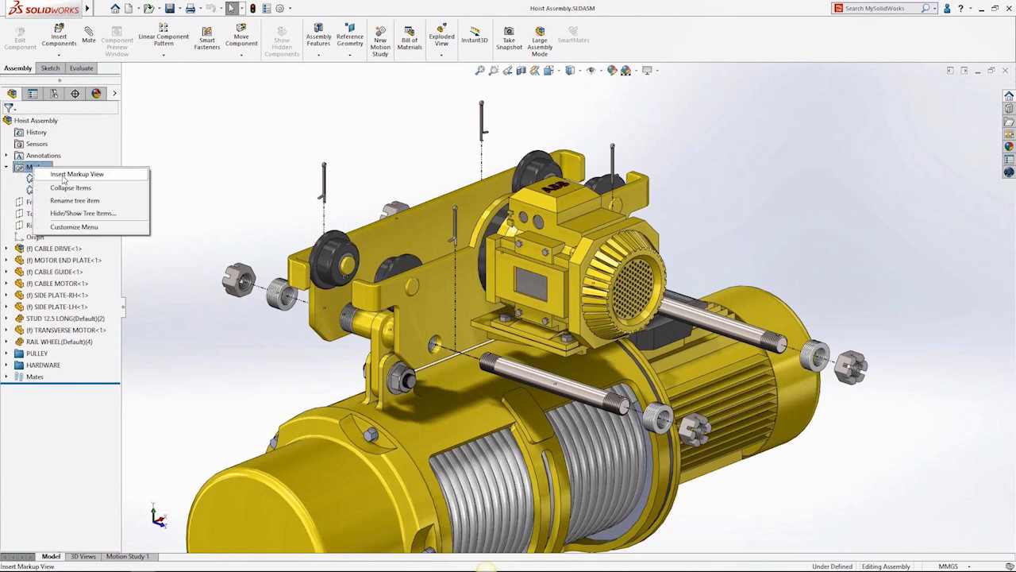
left_click(64, 175)
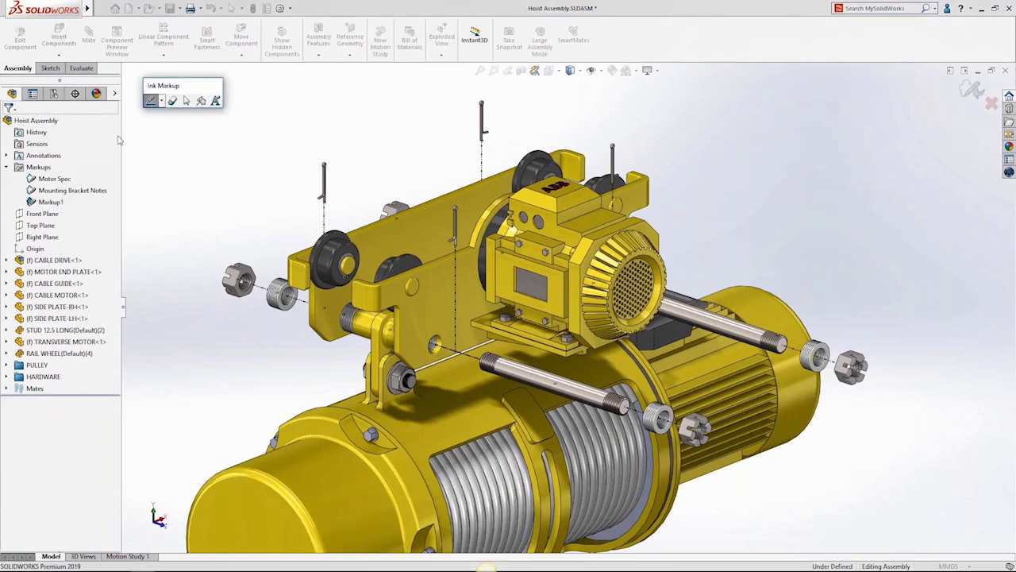
left_click(161, 101)
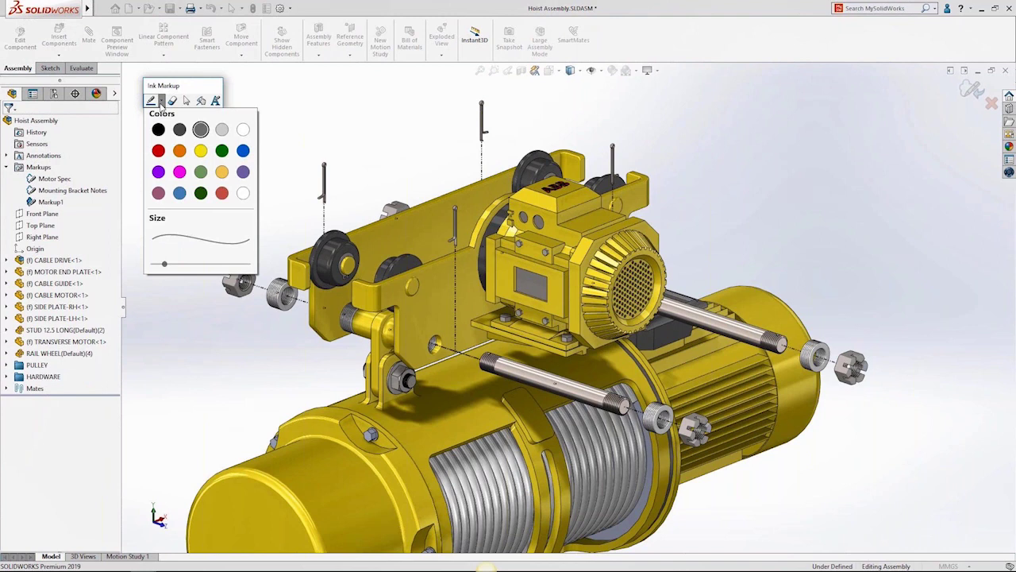
left_click(158, 151)
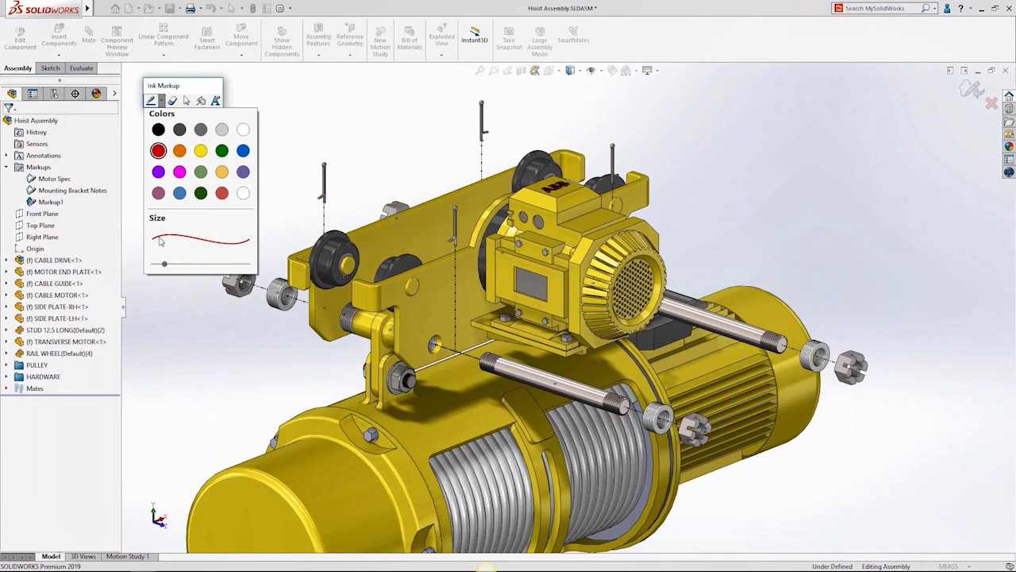
left_click_drag(164, 265, 192, 265)
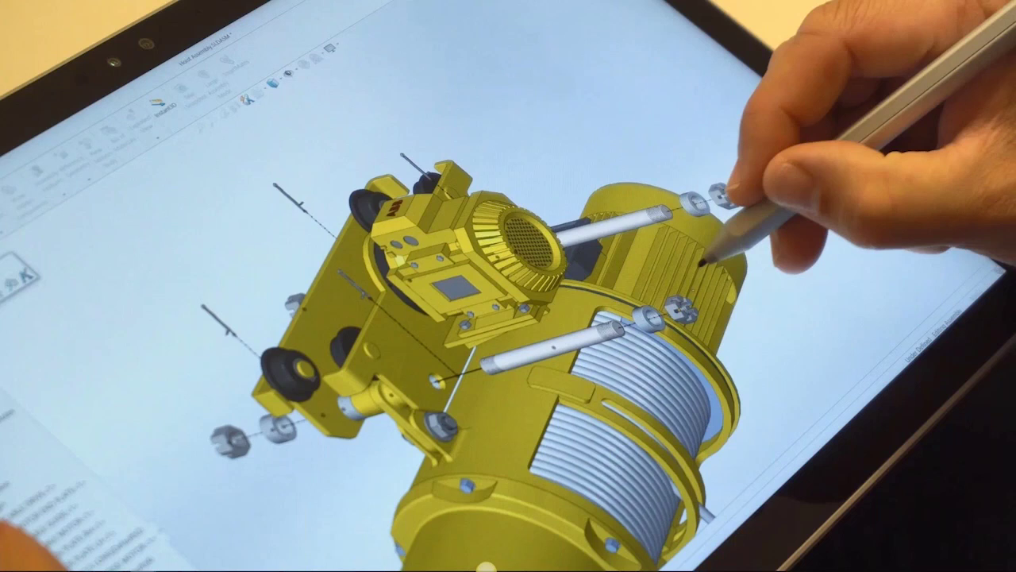
- Circle the two castle nuts beside the cable motor in red and label them with arrows and the note 80NM
mouse_move(699, 287)
left_mouse_down()
mouse_move(675, 292)
mouse_move(709, 301)
left_mouse_up()
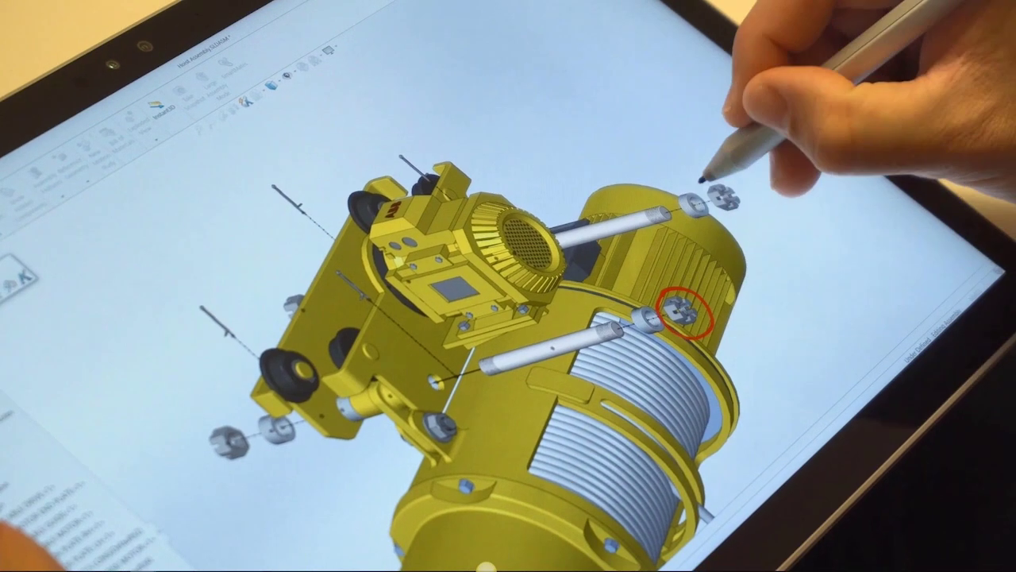
left_click_drag(702, 179, 705, 171)
left_click_drag(722, 329, 866, 292)
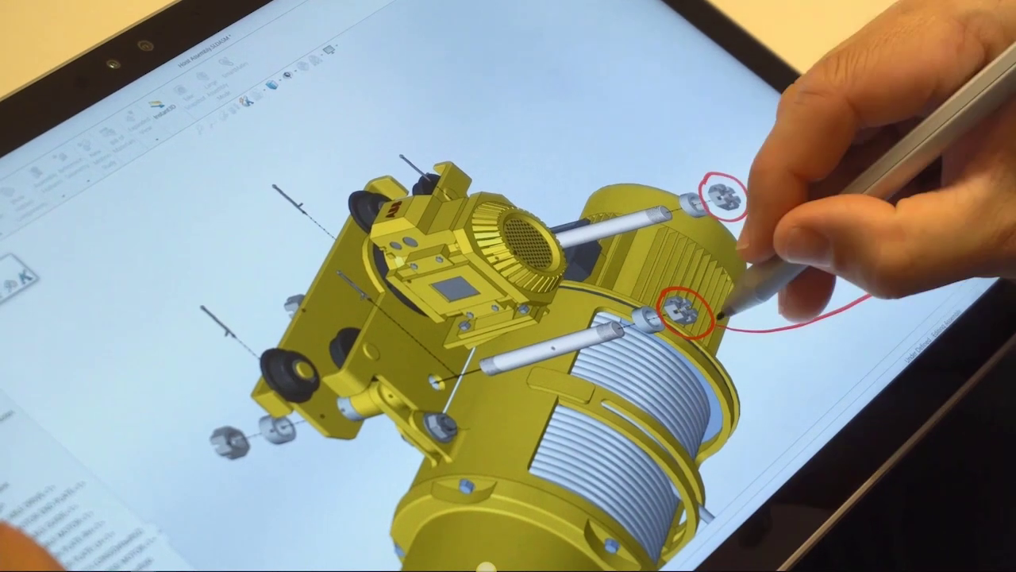
left_click_drag(719, 316, 729, 333)
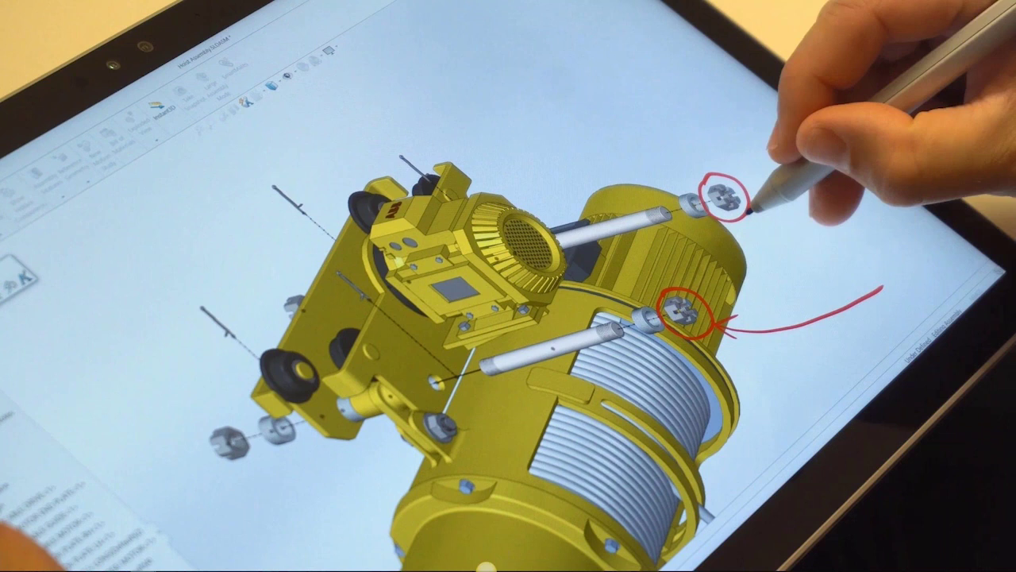
left_click_drag(749, 216, 874, 264)
left_click_drag(745, 208, 752, 226)
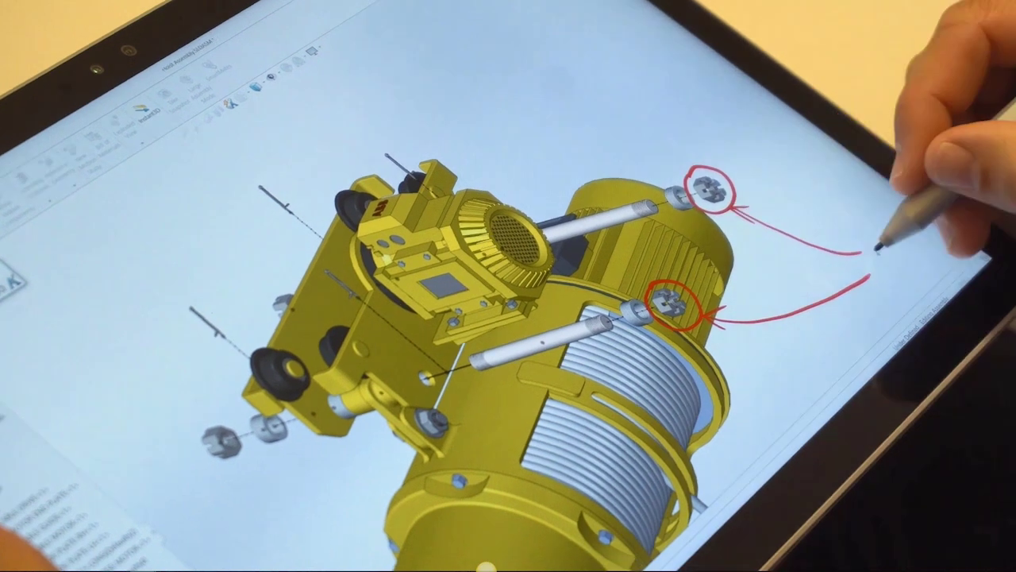
mouse_move(878, 251)
left_mouse_down()
mouse_move(892, 257)
mouse_move(913, 238)
left_mouse_up()
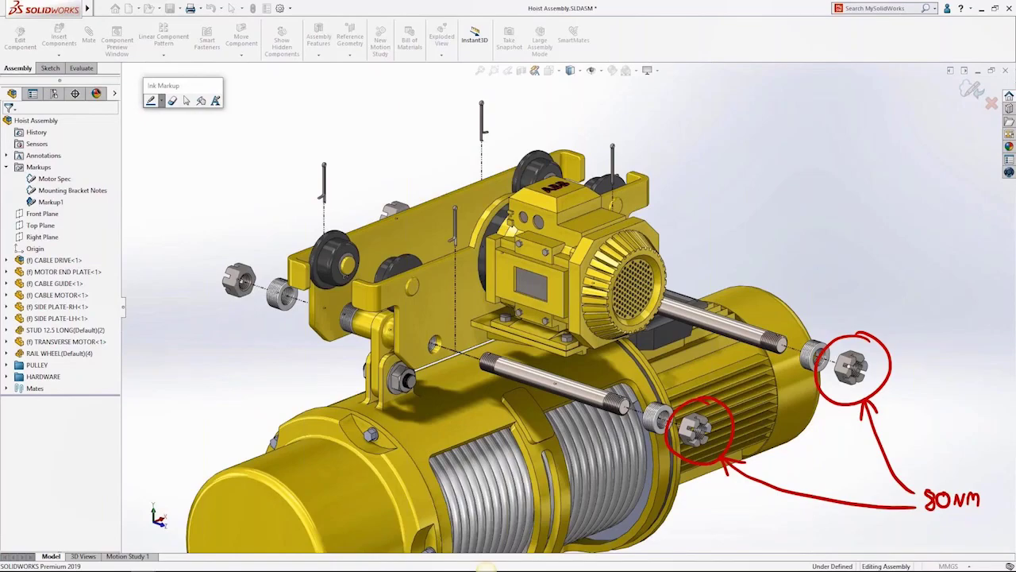
- Scribble over the four exploded split pins in red and write CHANGE! above them
left_click_drag(315, 168, 322, 199)
left_click_drag(446, 210, 454, 245)
left_click_drag(607, 151, 617, 184)
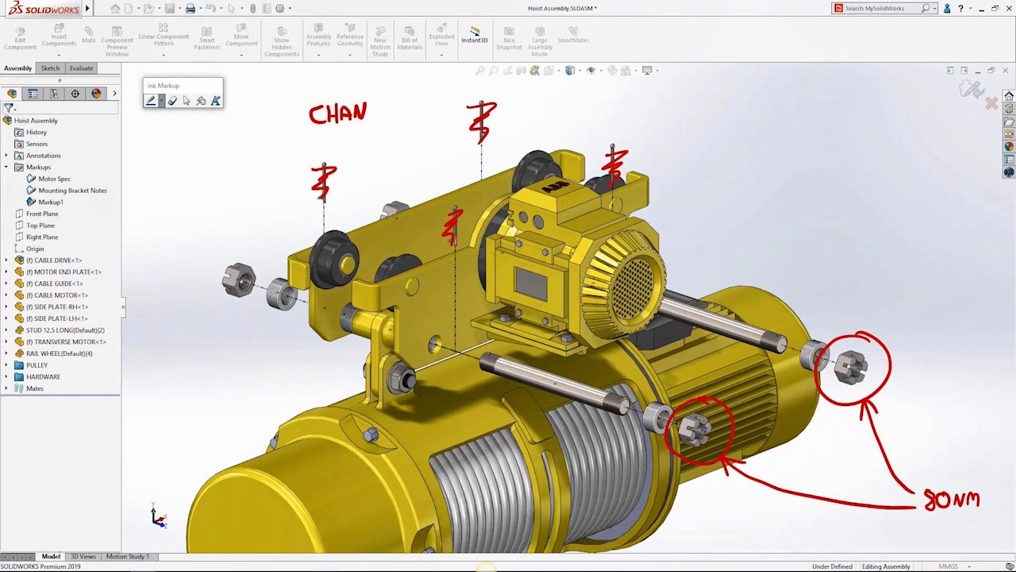
left_click_drag(382, 106, 377, 115)
left_click_drag(398, 104, 400, 120)
left_click_drag(387, 113, 413, 116)
left_click(414, 122)
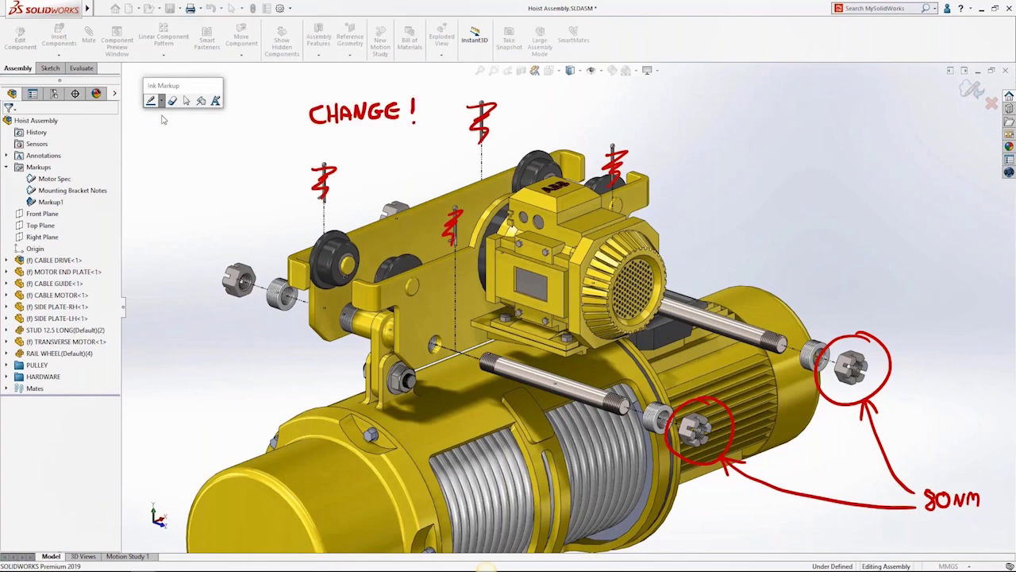
- Switch the ink to black and draw an arrow pointing to the rear exploded stud
left_click(161, 101)
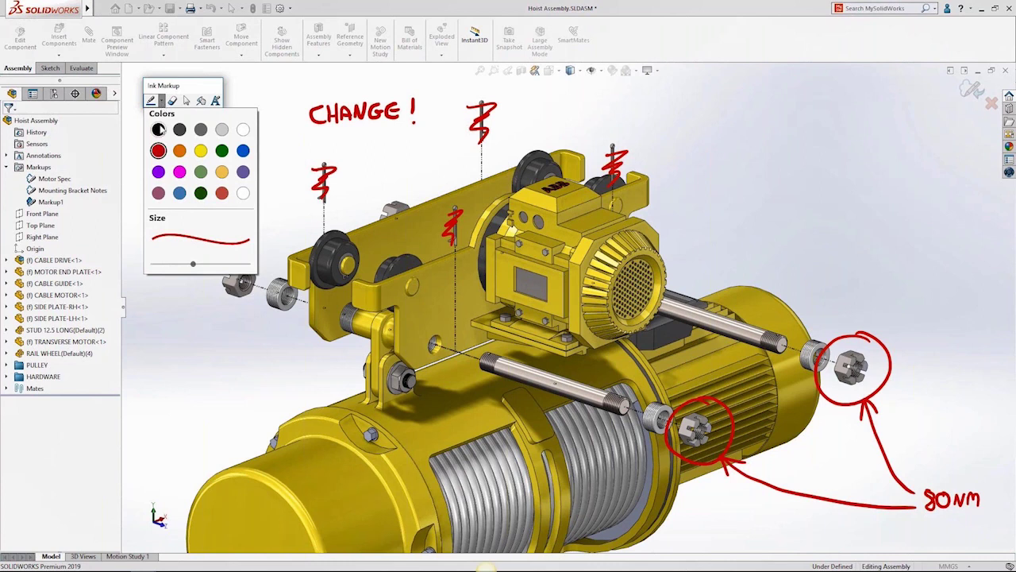
left_click(158, 129)
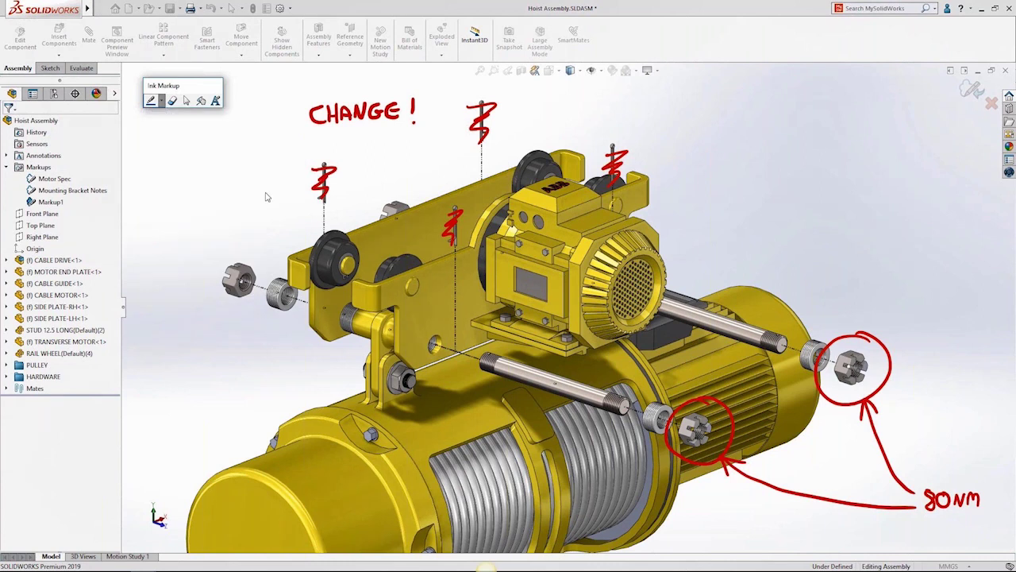
left_click_drag(795, 223, 737, 325)
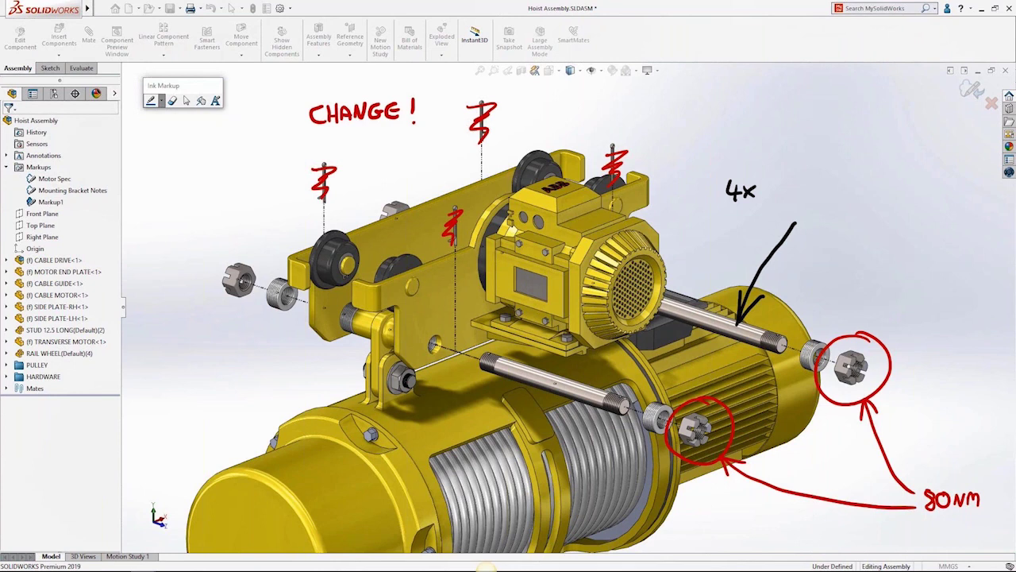
- Write the note 4X M10 GRADE 8.8 above the black arrow and finish the markup
left_click_drag(771, 198, 788, 199)
left_click_drag(793, 182, 794, 199)
left_click_drag(803, 181, 802, 182)
left_click_drag(830, 182, 826, 190)
mouse_move(833, 197)
left_mouse_down()
mouse_move(843, 184)
mouse_move(844, 193)
left_mouse_up()
left_click_drag(846, 193, 856, 193)
left_click_drag(848, 189, 853, 188)
left_click_drag(860, 180, 860, 193)
mouse_move(860, 180)
left_mouse_down()
mouse_move(861, 193)
mouse_move(888, 193)
left_mouse_up()
left_click_drag(878, 180, 887, 180)
left_click_drag(878, 187, 885, 186)
left_click_drag(907, 181, 907, 180)
left_click(916, 186)
left_click_drag(931, 181, 931, 179)
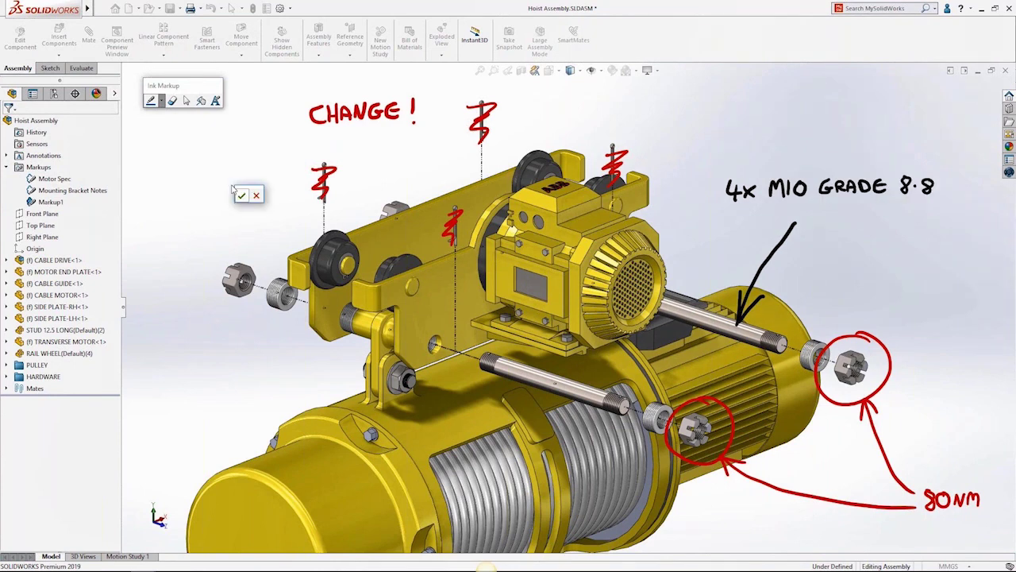
left_click(242, 194)
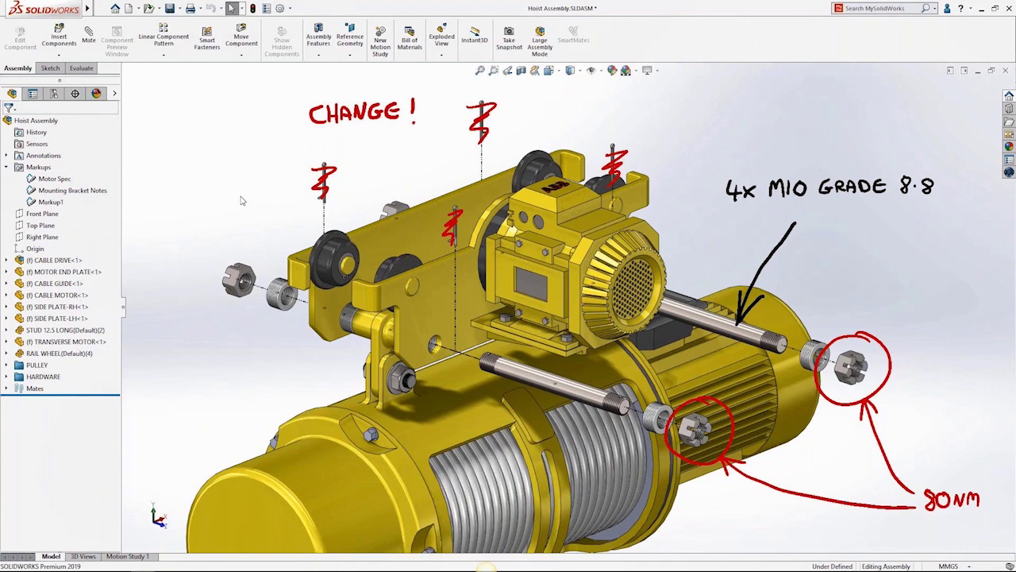
- Rename the new markup view as Design Review Notes
double_click(53, 202)
type("Design Review Notes")
key("Return")
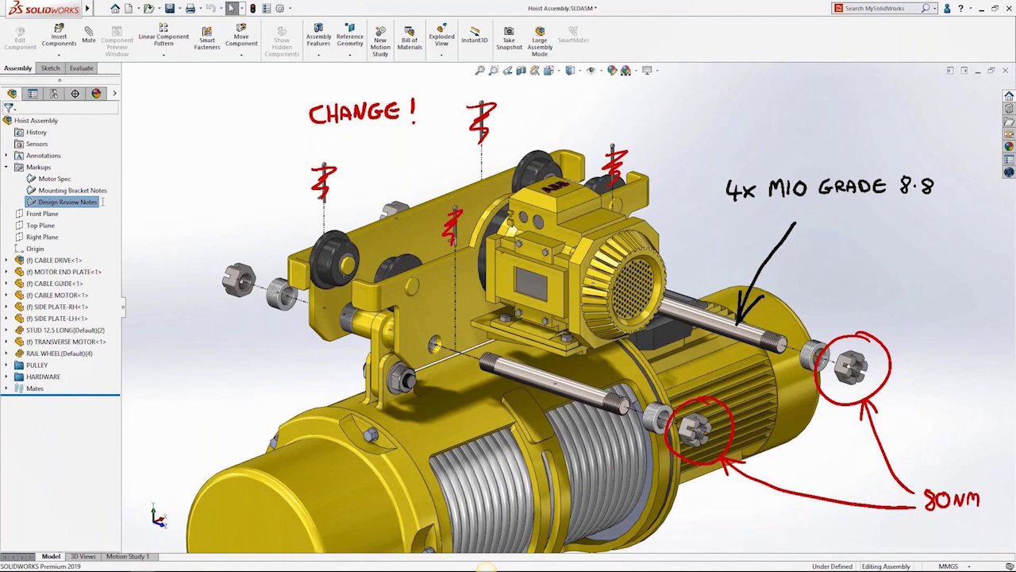
- Save the Design Review Notes markup as the PDF Hoist Assembly_Design Review Notes.pdf in the Meeting Notes folder
right_click(90, 204)
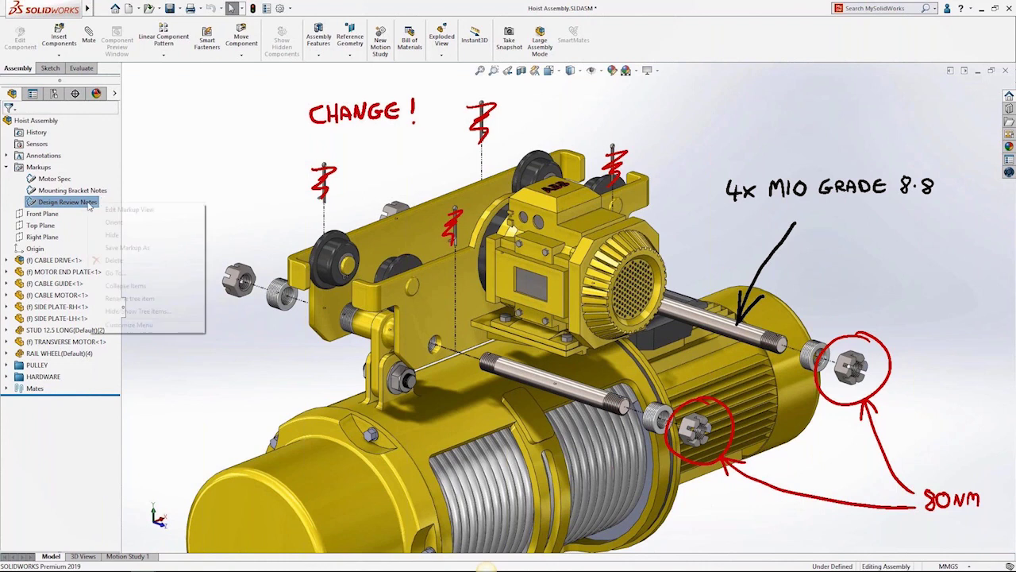
left_click(121, 248)
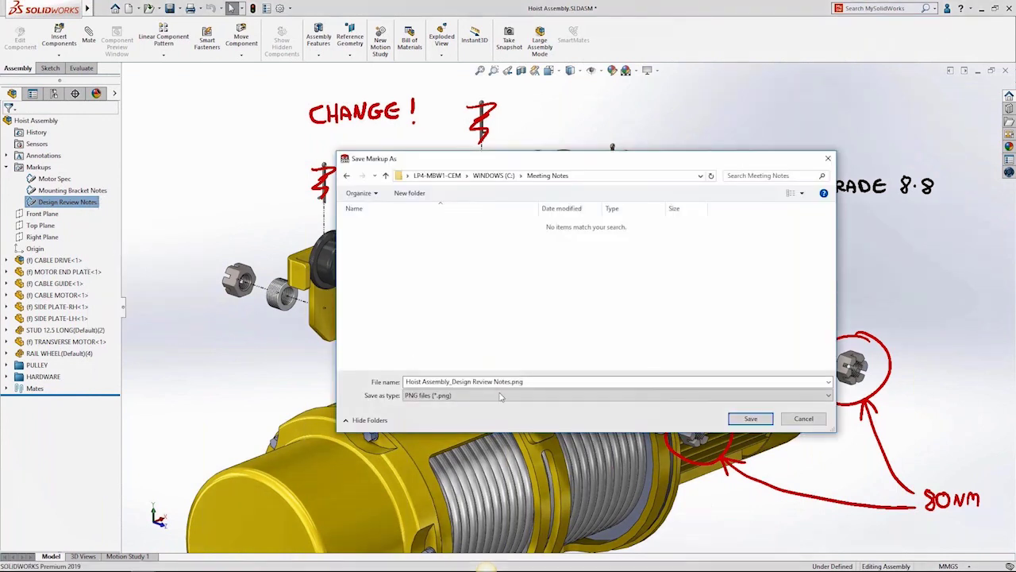
left_click(501, 395)
left_click(502, 405)
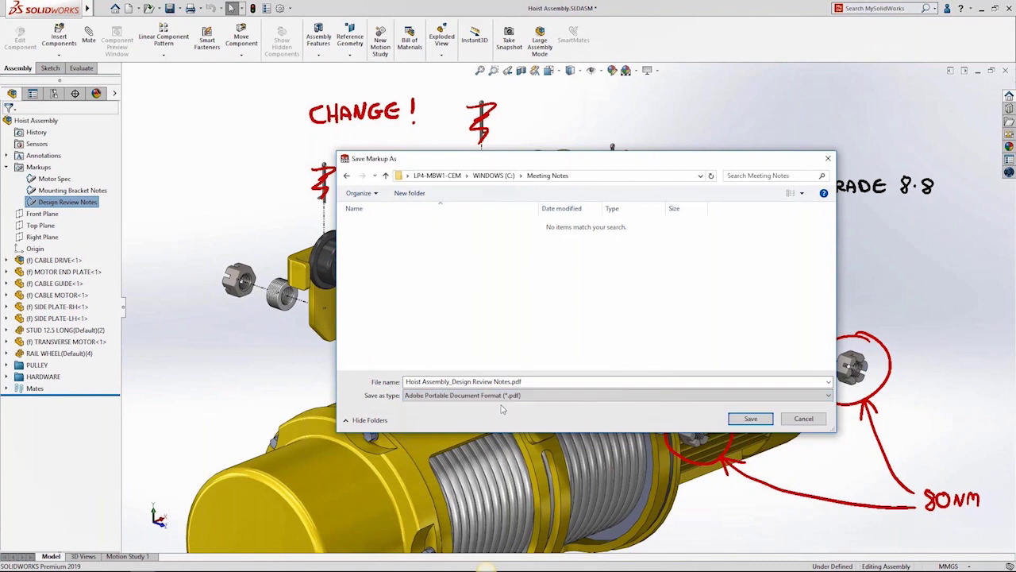
left_click(743, 421)
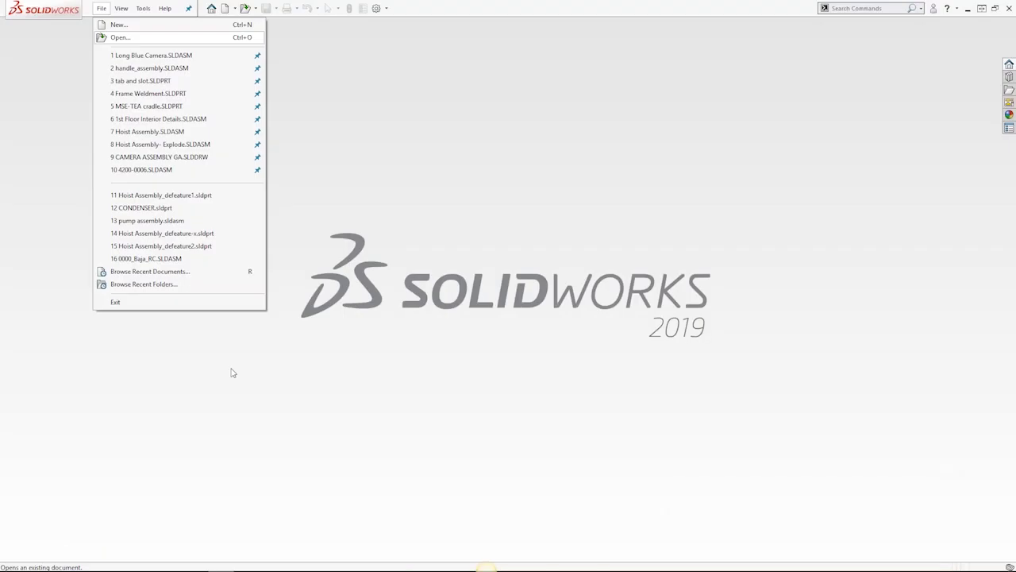
- Open the assembly Hoist Assembly- Explode.SLDASM in Resolved mode from the 08 - Defeature & Explode + Auto Exp Lines folder
key("Return")
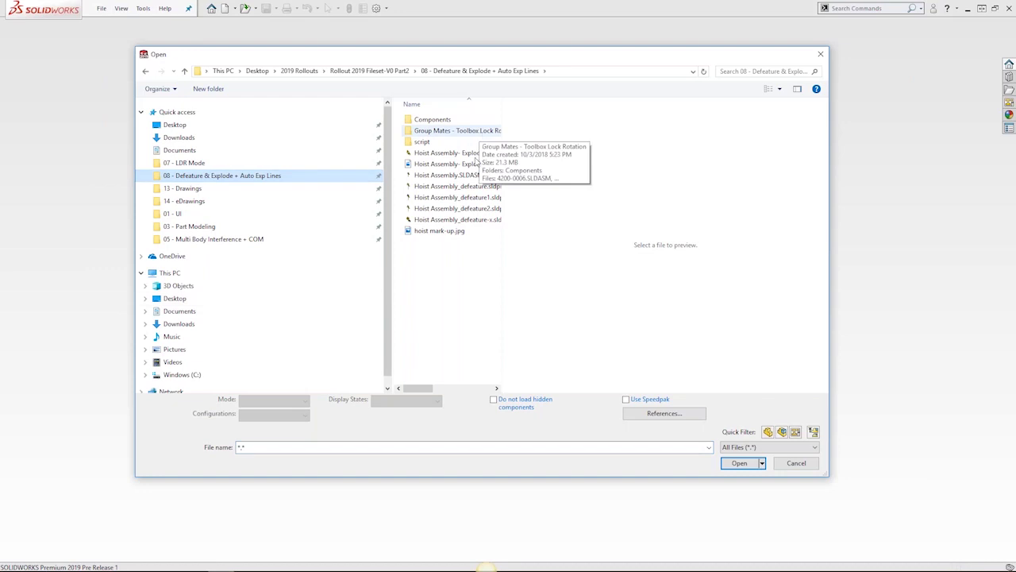
left_click(474, 154)
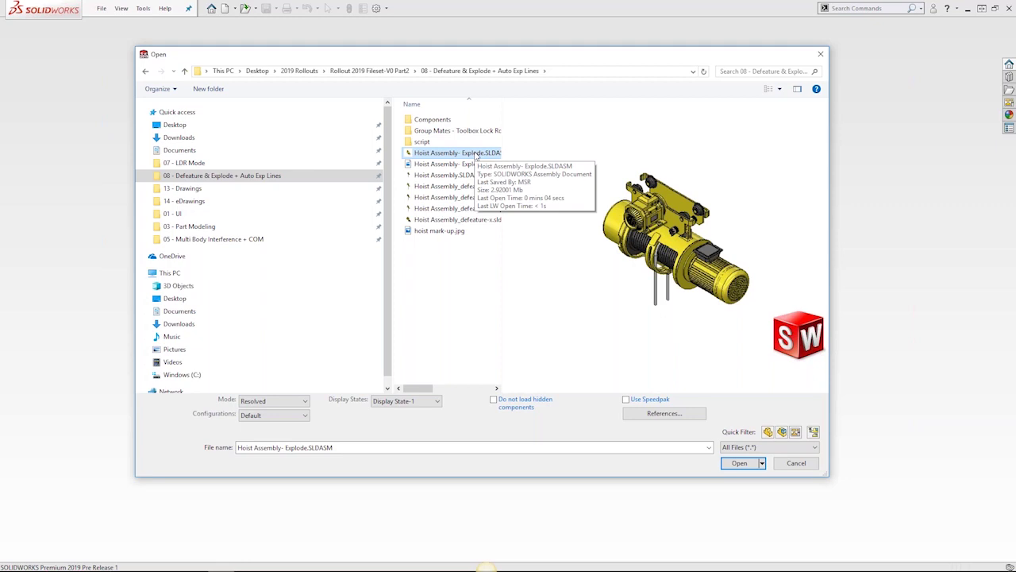
double_click(475, 153)
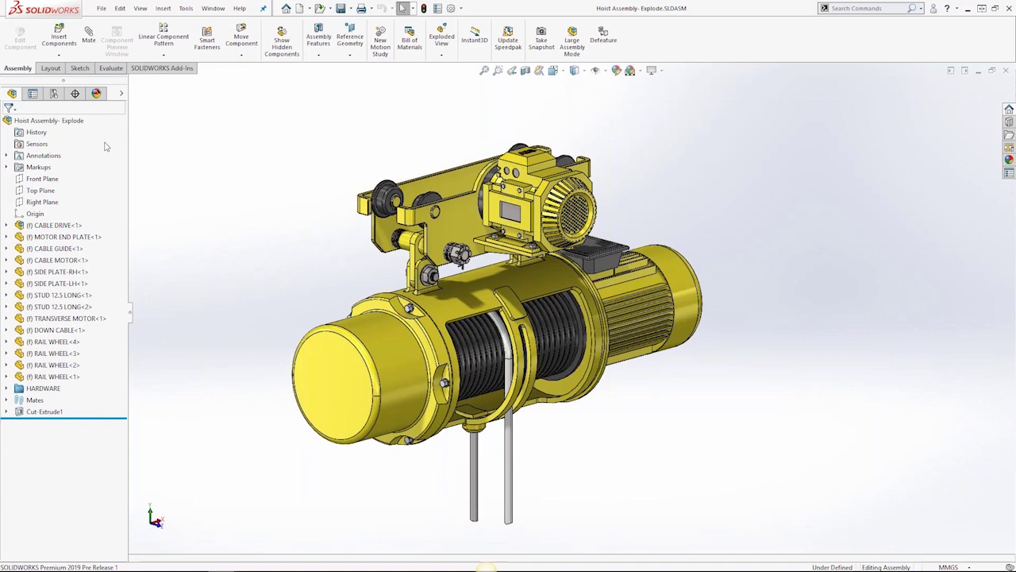
- Play the explode animation of Exploded View1 in the Default configuration of the hoist assembly
left_click(53, 93)
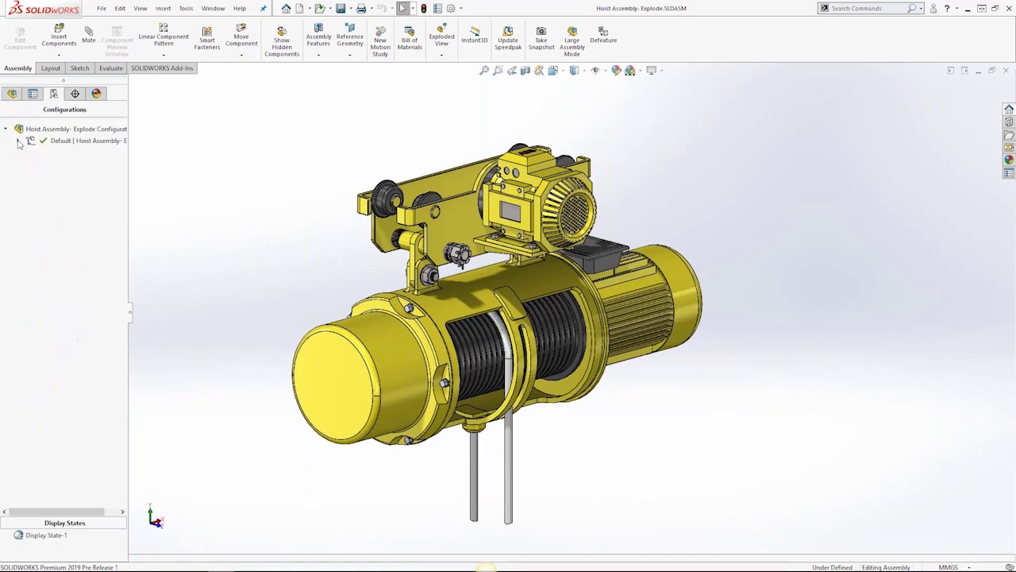
left_click(17, 140)
right_click(76, 151)
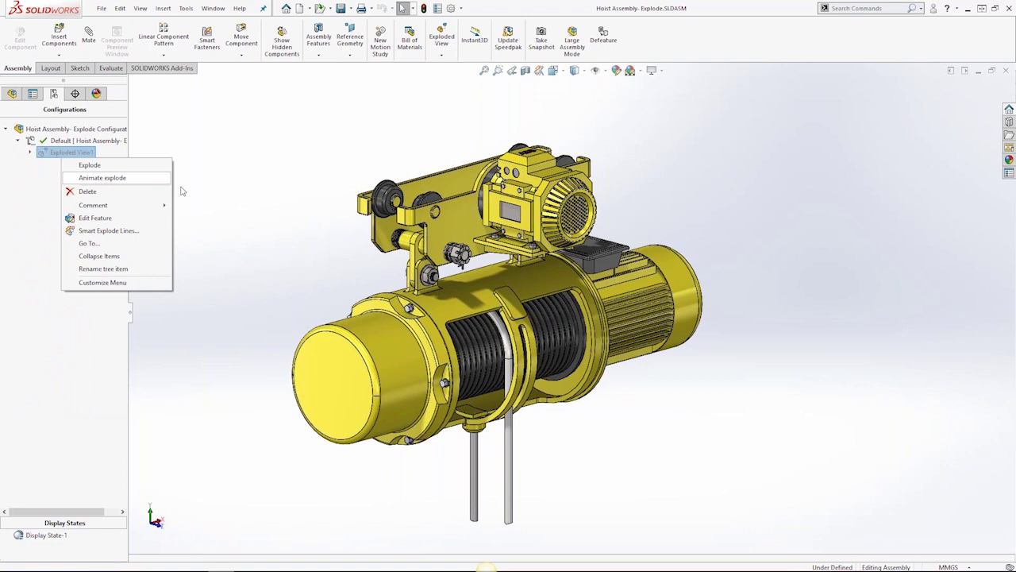
key("Return")
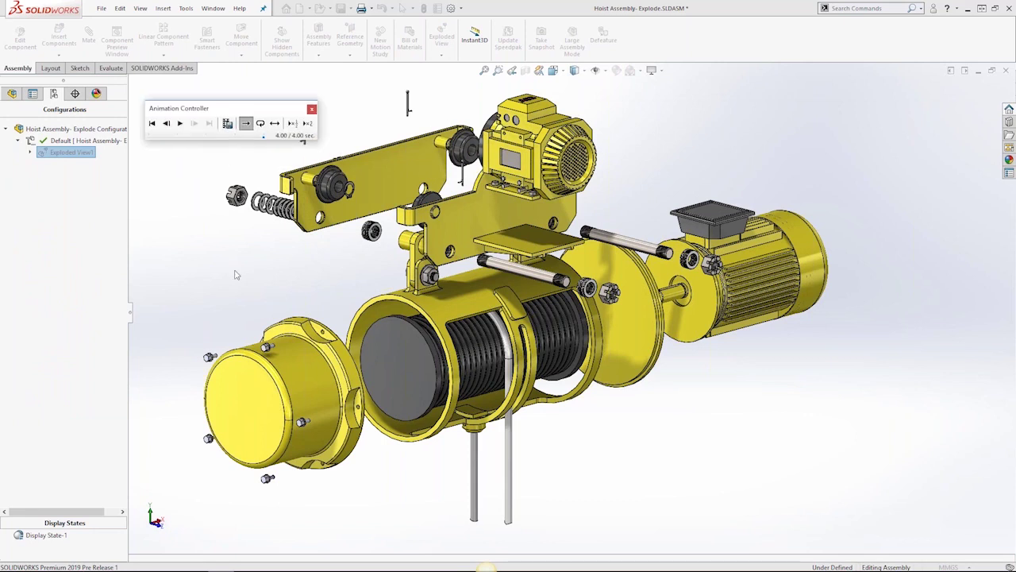
left_click(292, 123)
- List the explode steps of Exploded View1 and roll them back and forth between End cap and Near side washers
left_click(29, 152)
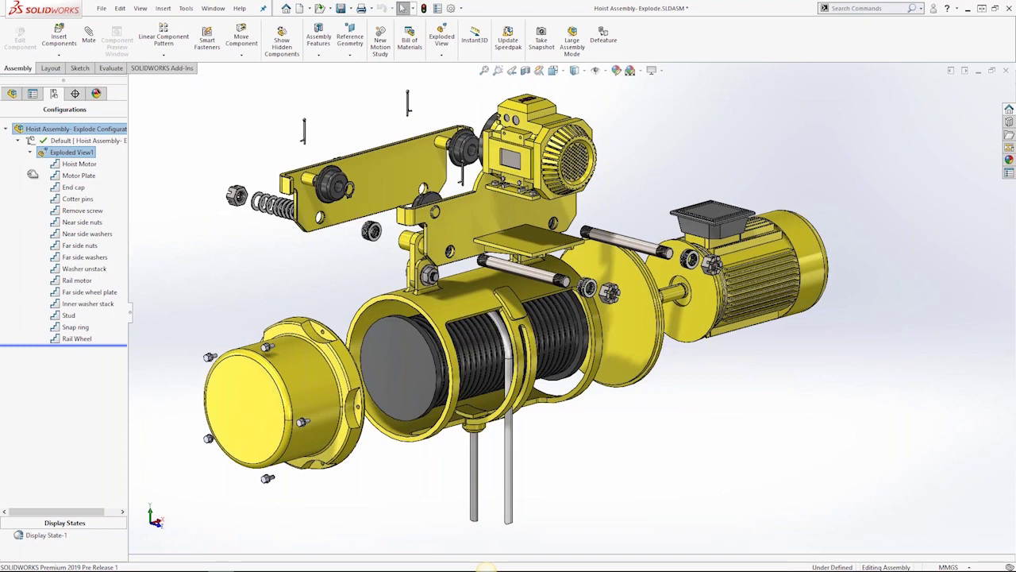
left_click_drag(32, 170, 46, 216)
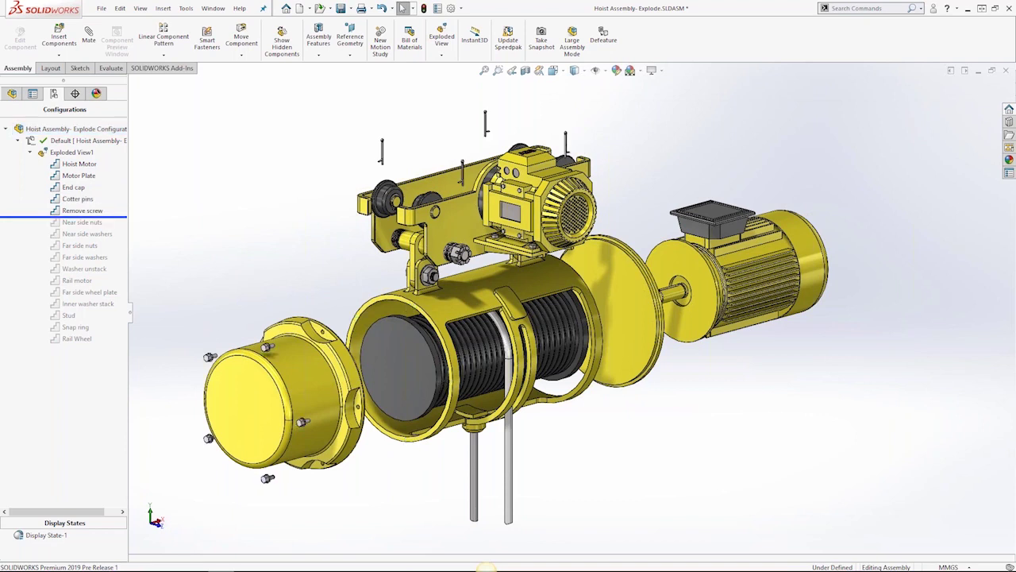
left_click_drag(36, 216, 39, 238)
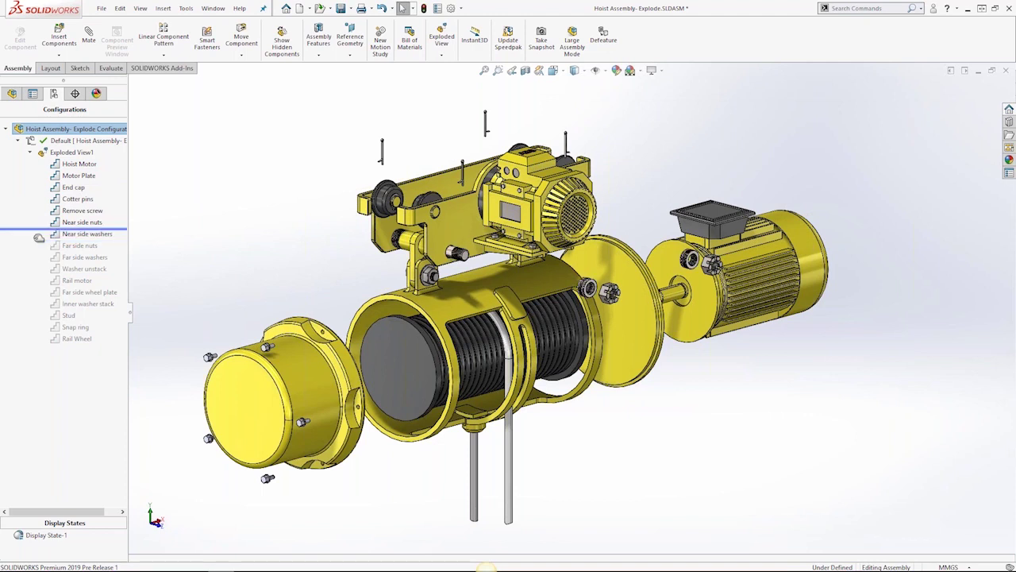
left_click_drag(39, 238, 43, 192)
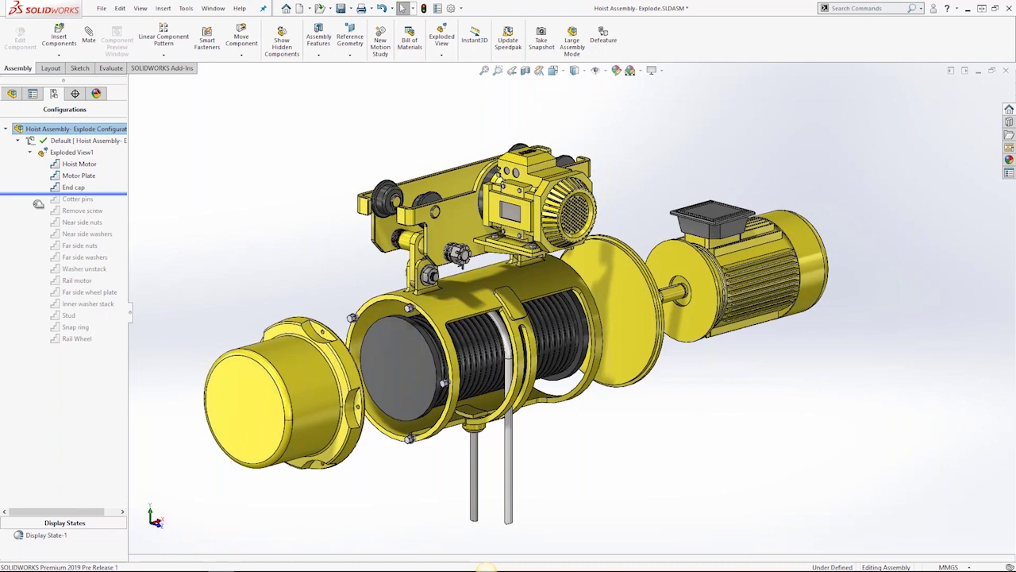
- Roll the exploded view forward through Remove screw and reorder that step to come before End cap
left_click_drag(38, 204, 33, 215)
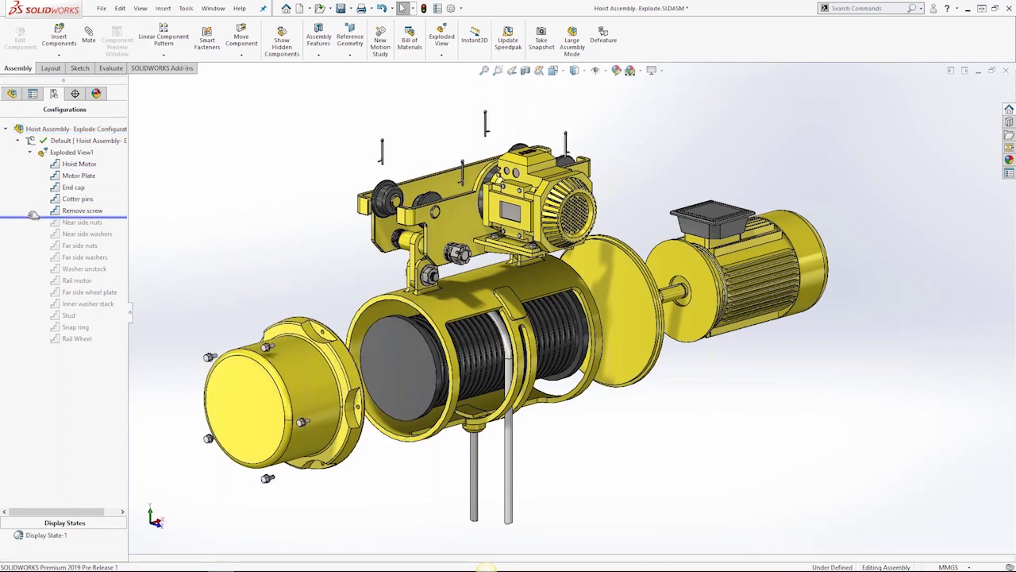
left_click(89, 212)
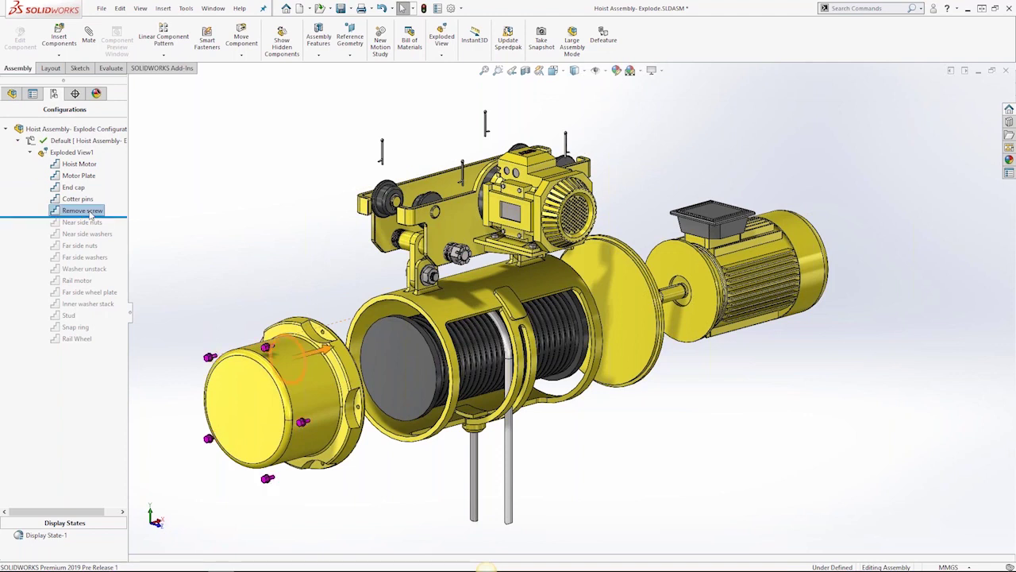
left_click_drag(91, 215, 92, 181)
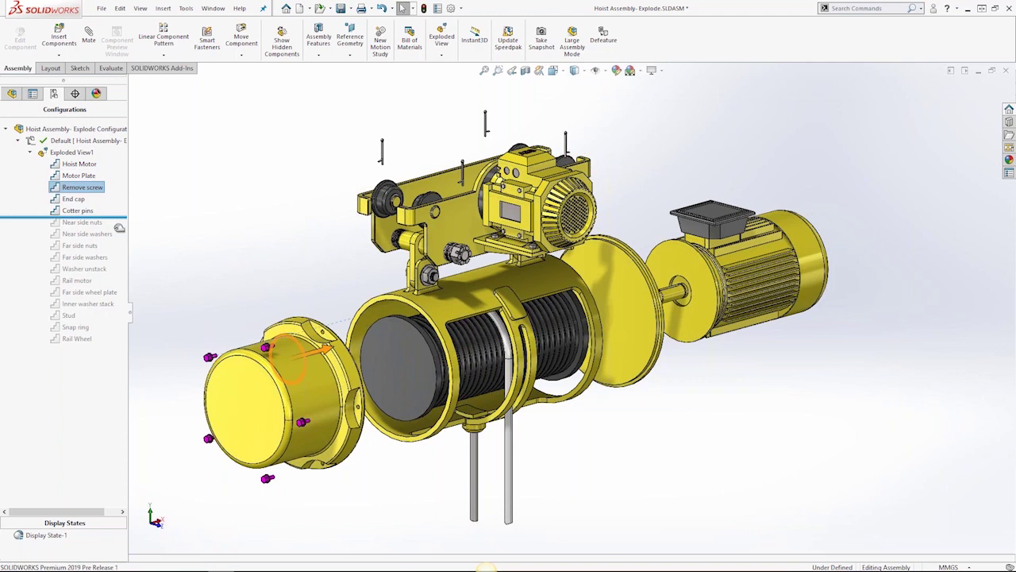
- Roll the exploded view forward in stages through the Stud step, examining the washers and stud up close
left_click_drag(125, 228, 124, 252)
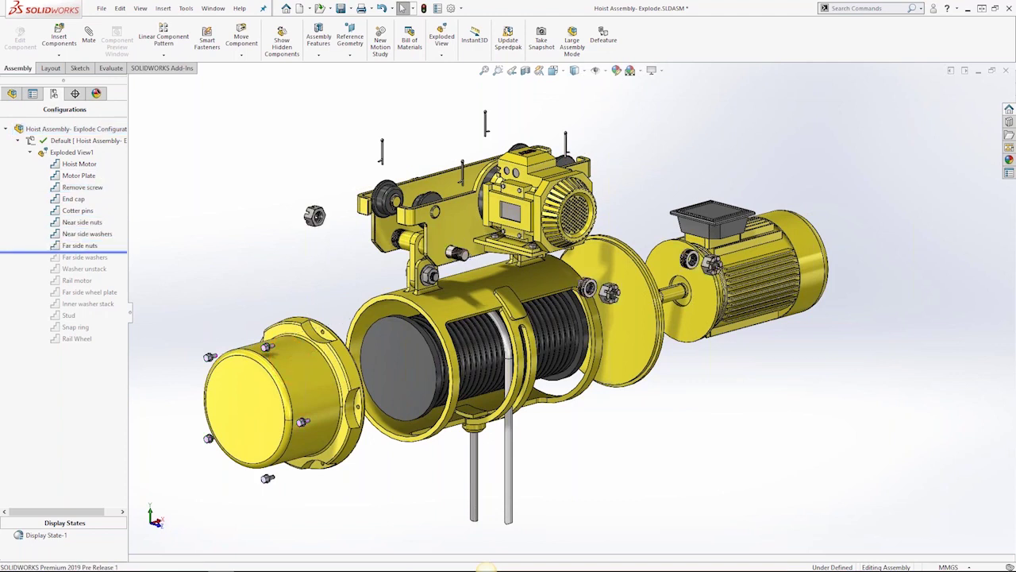
left_click_drag(115, 252, 116, 277)
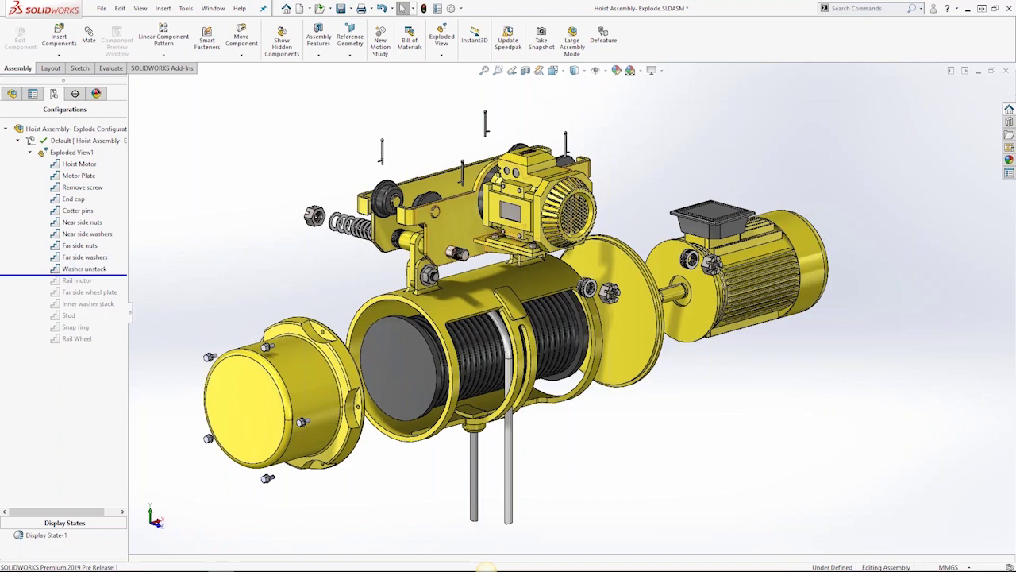
scroll(330, 214, "down", 5)
left_click_drag(124, 275, 125, 287)
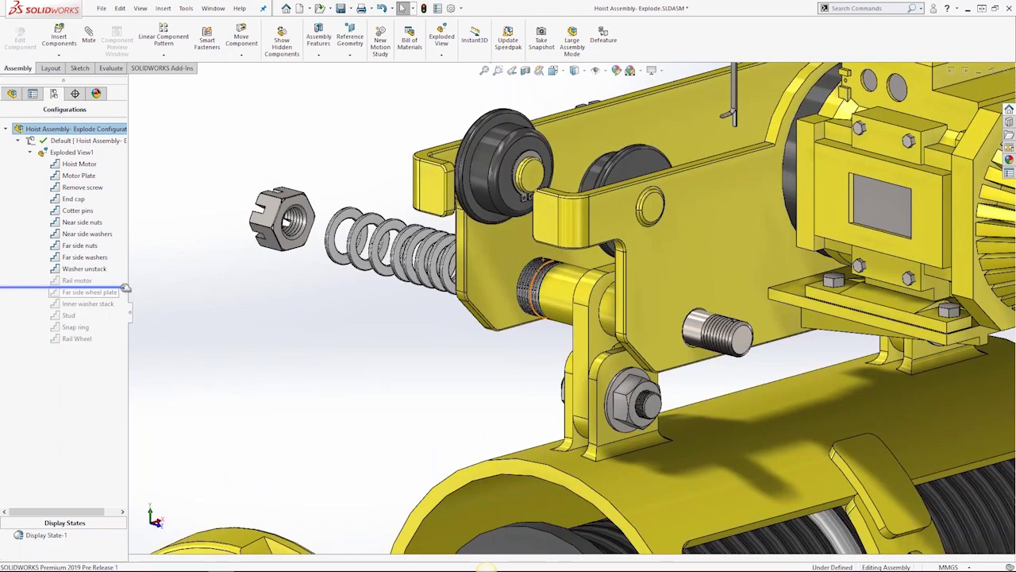
key("Down")
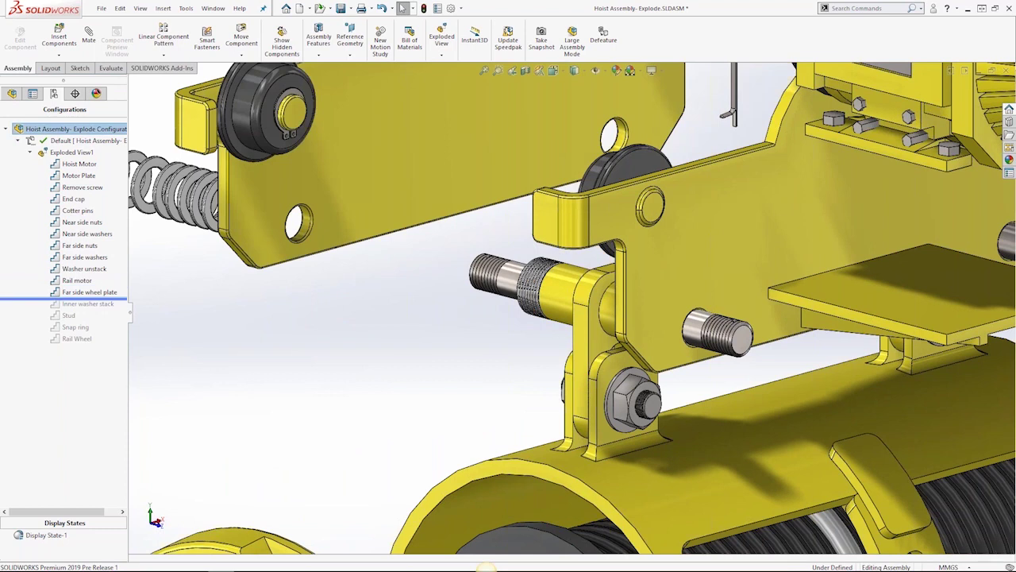
key("Down")
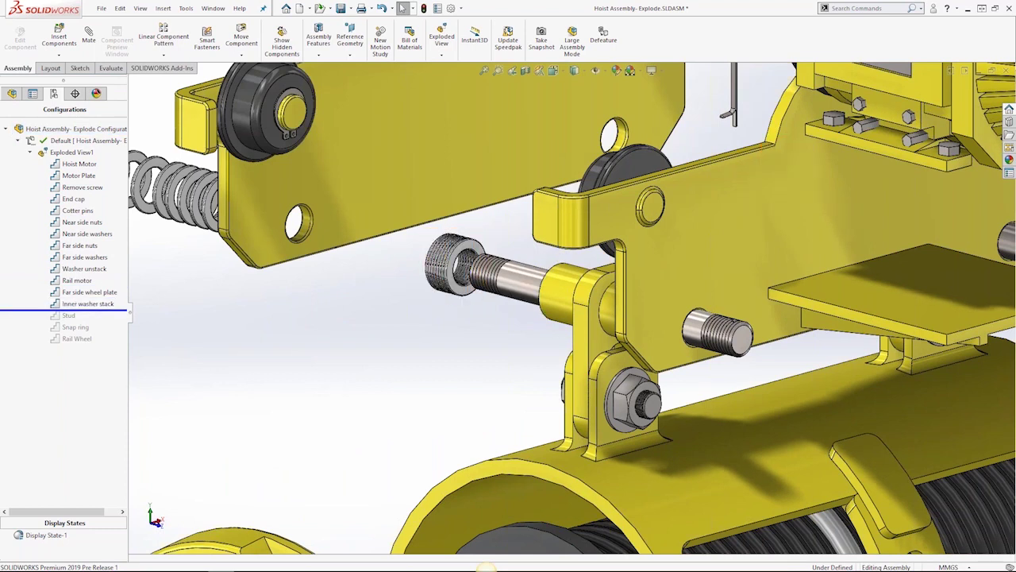
key("Down")
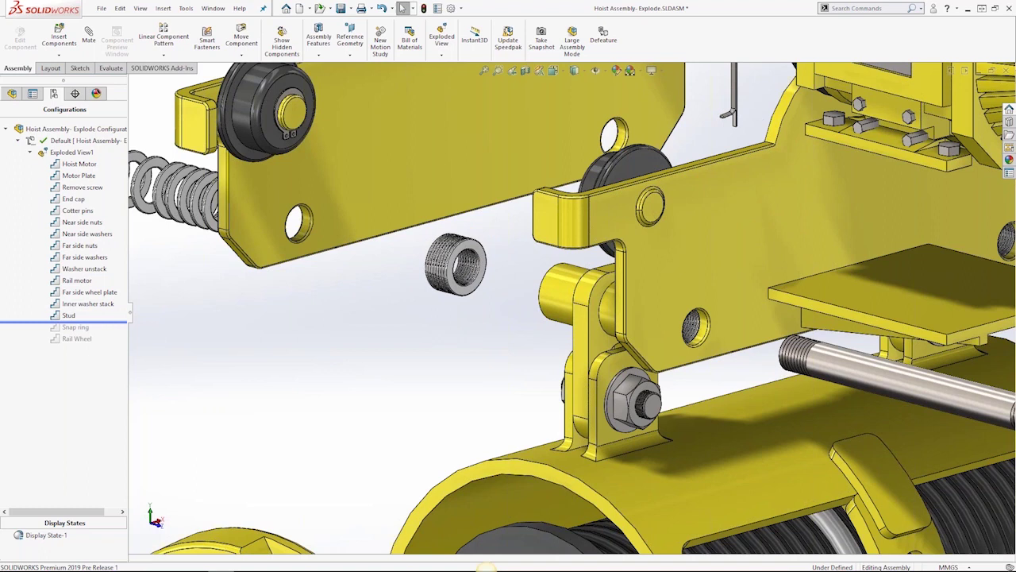
- Edit Exploded View1, roll it back to just after Inner washer stack, and select both inner stacks of 30 mm washers
right_click(70, 155)
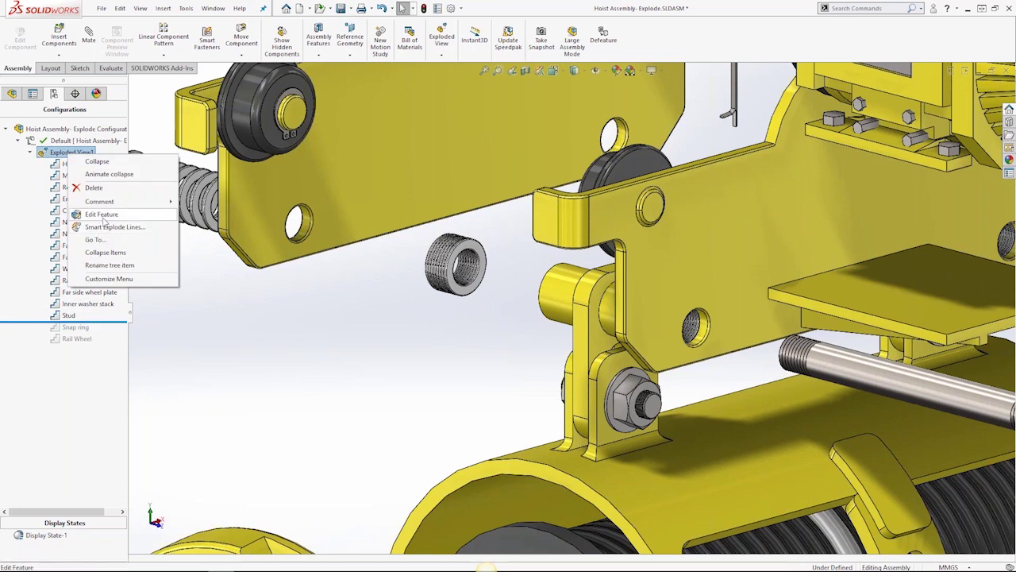
left_click(102, 215)
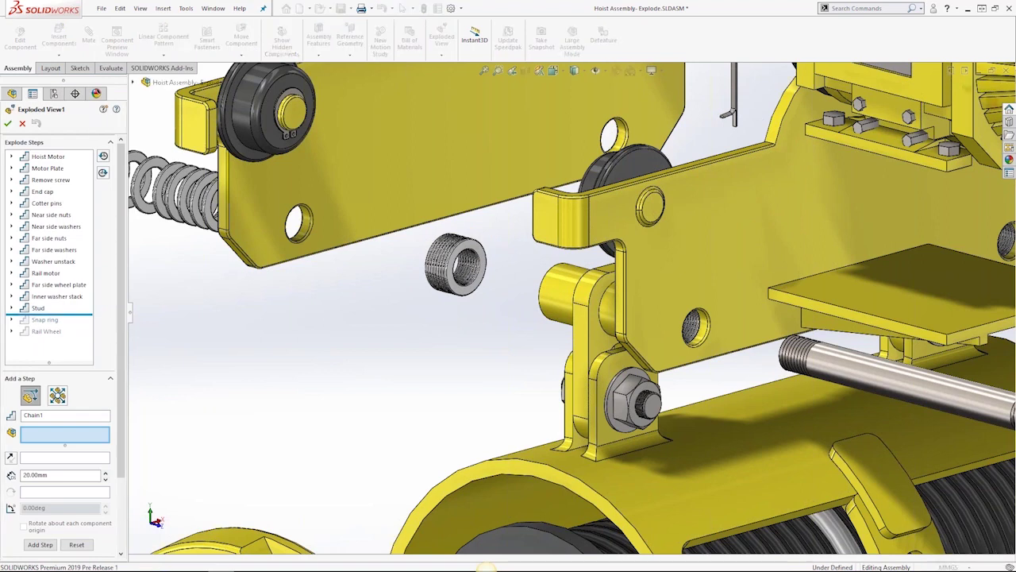
left_click_drag(50, 315, 49, 303)
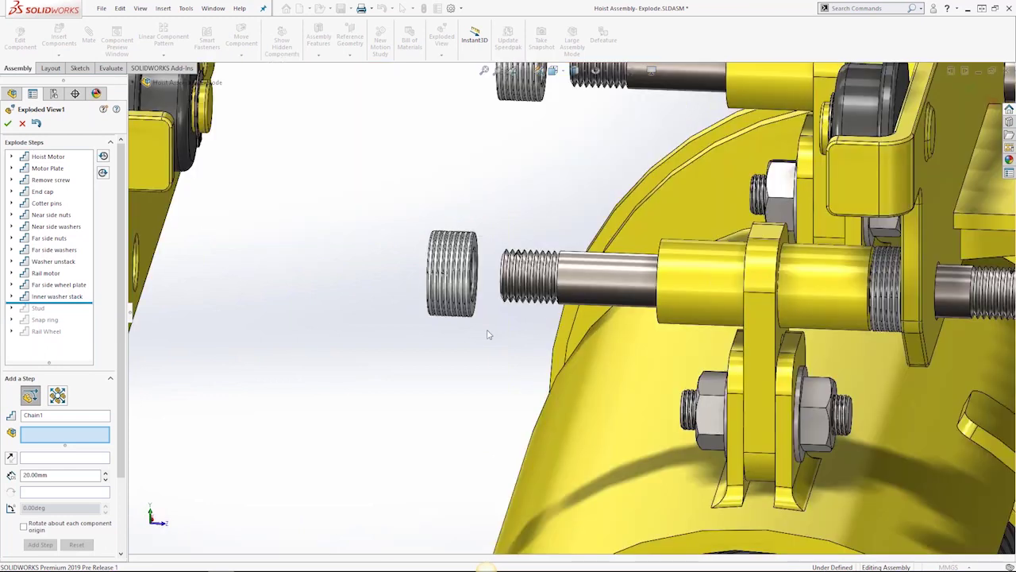
left_click_drag(445, 345, 507, 253)
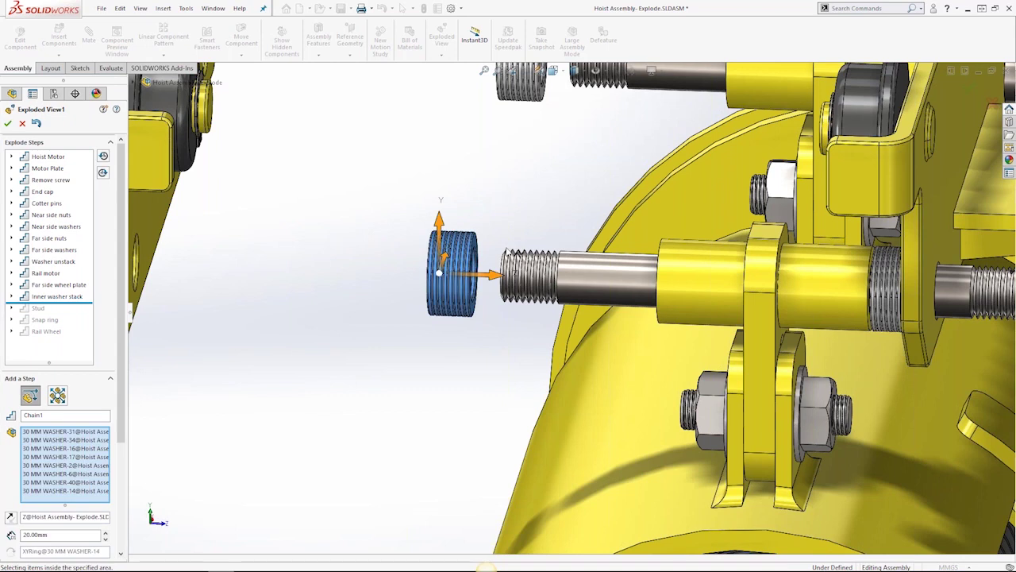
scroll(506, 251, "up", 3)
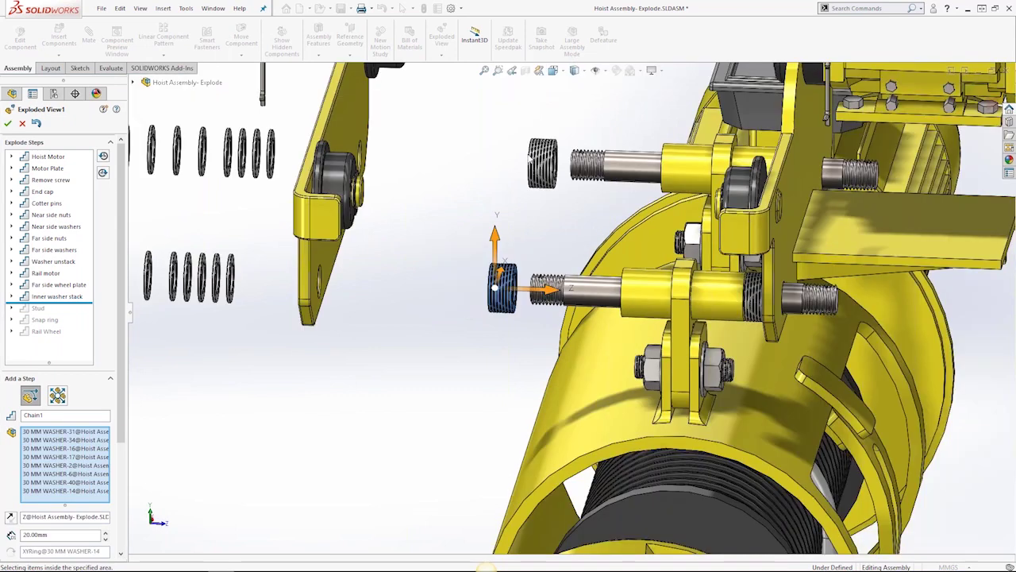
scroll(572, 182, "down", 3)
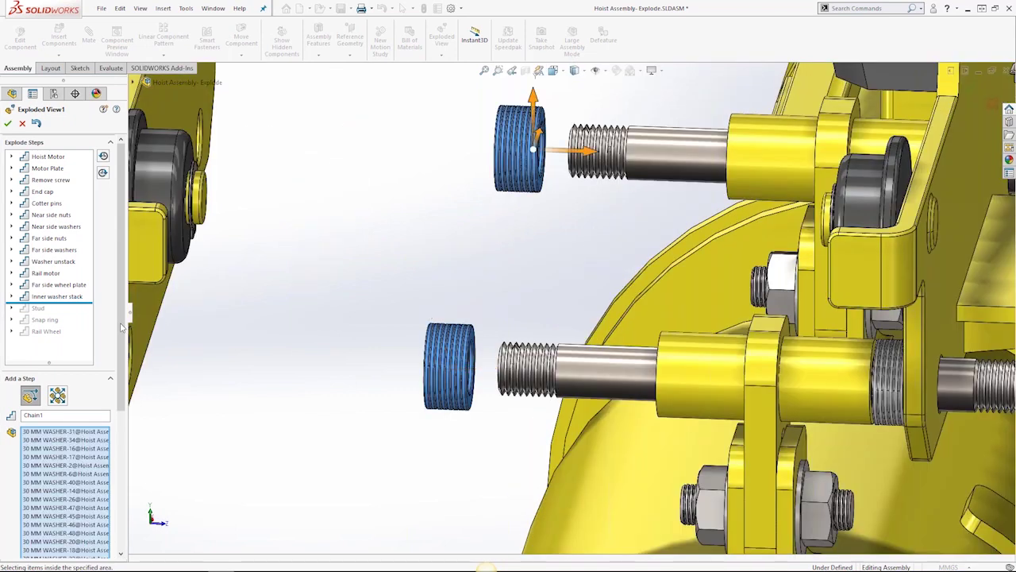
- Name the new explode step Unstack Washers and spread the selected washers along the Z axis, away from the studs, with auto-spacing
scroll(122, 326, "down", 5)
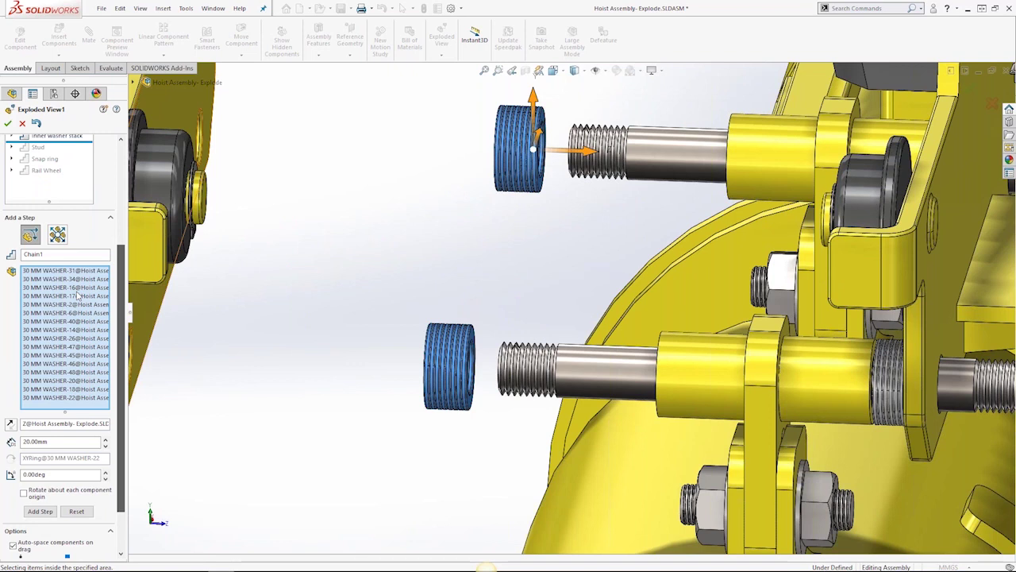
type("U")
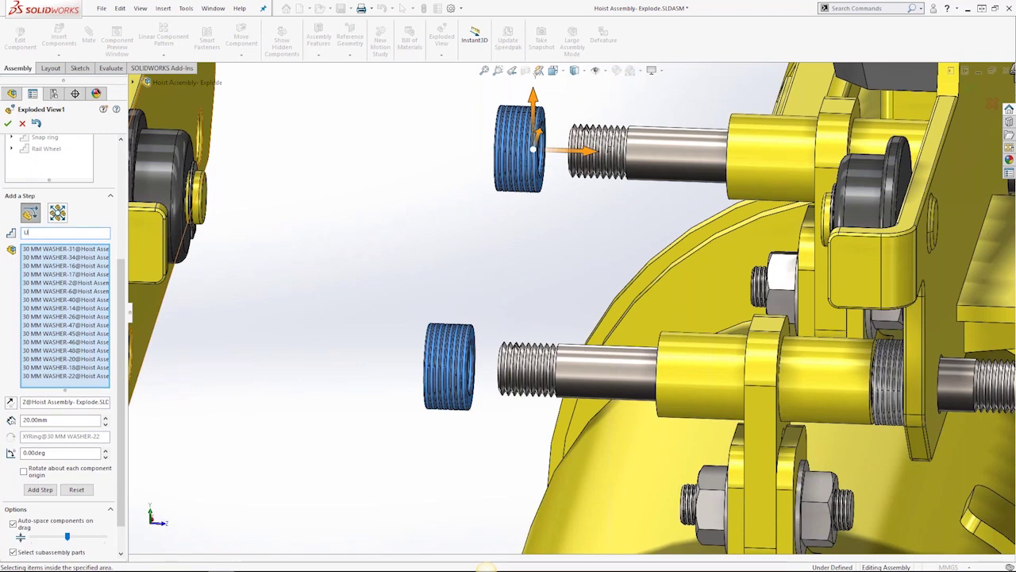
type("nstack Washers")
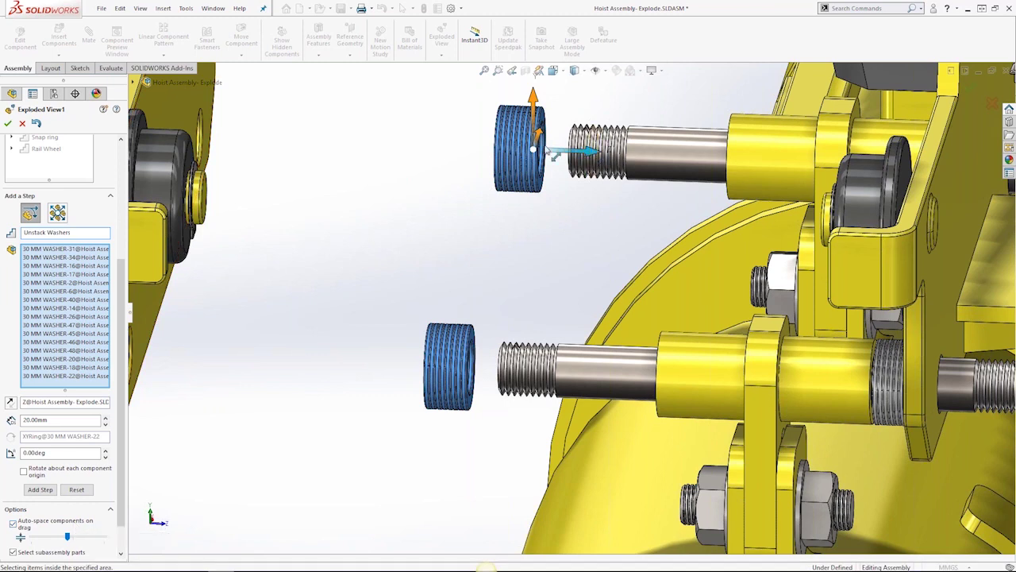
left_click_drag(547, 151, 274, 121)
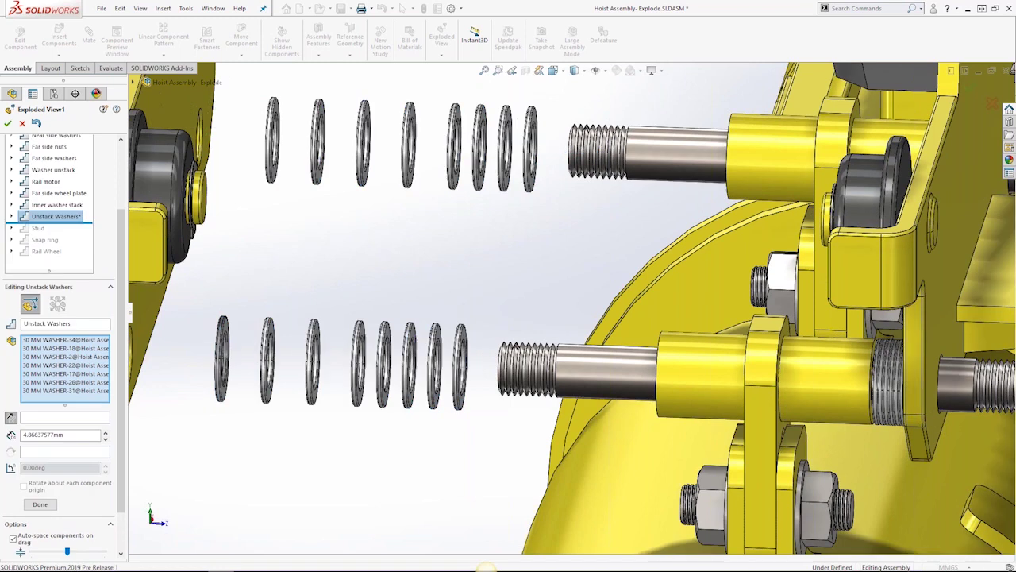
scroll(120, 266, "down", 2)
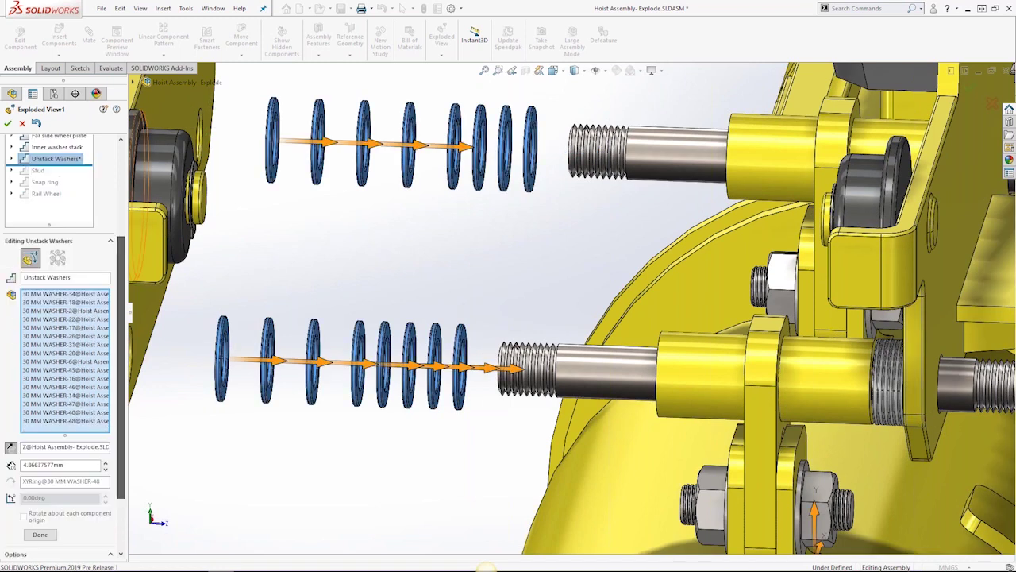
scroll(60, 318, "down", 3)
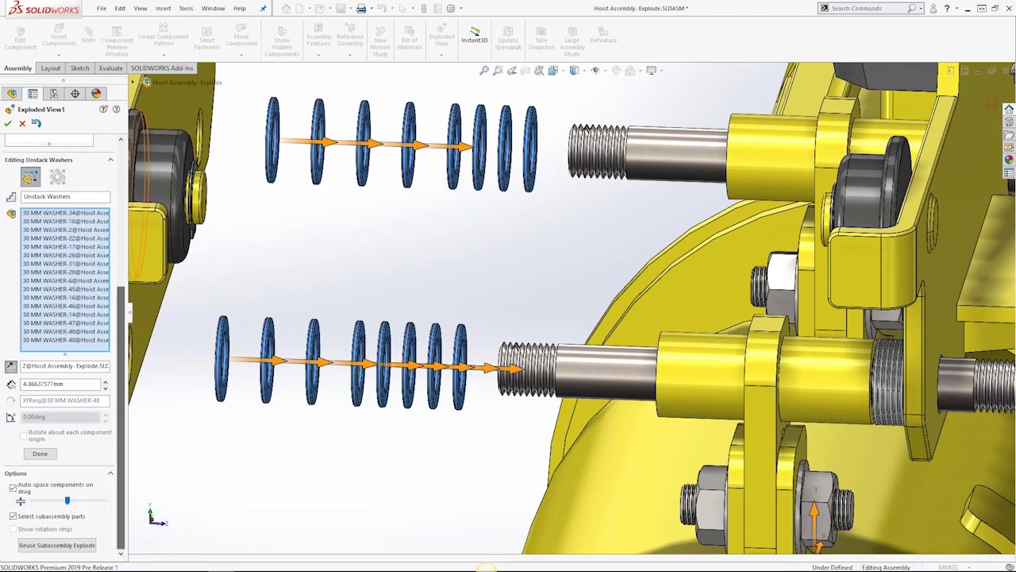
left_click(490, 343)
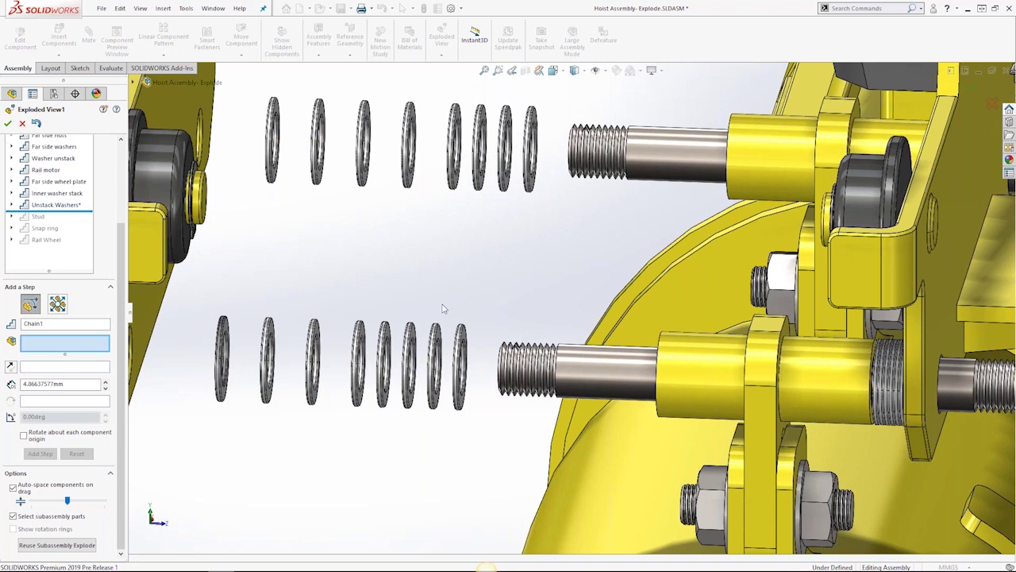
- Roll the explode steps forward through Rail Wheel, view the available actions for Far side washers, and finish editing the exploded view
key("z")
key("z")
key("z")
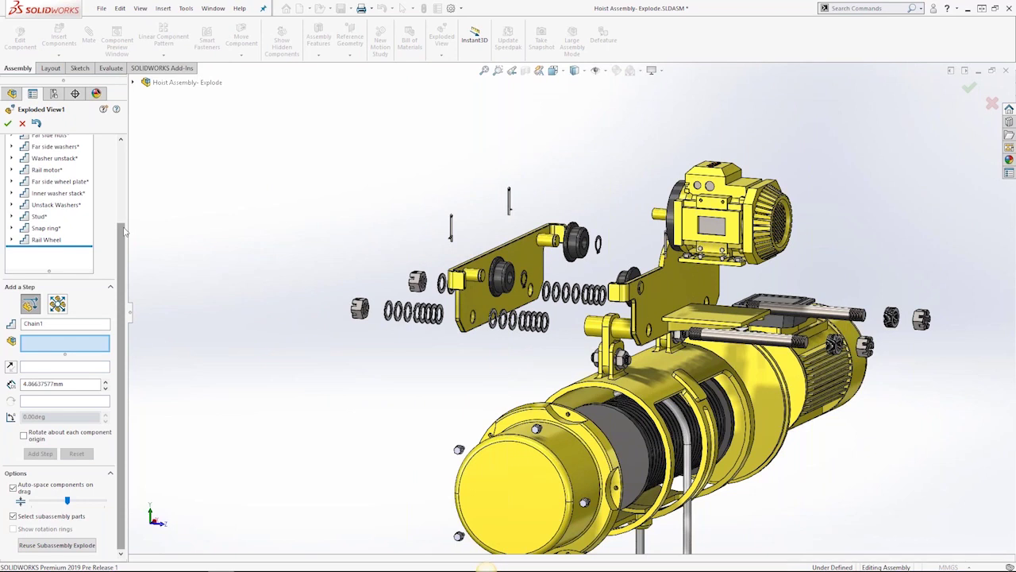
scroll(124, 230, "up", 3)
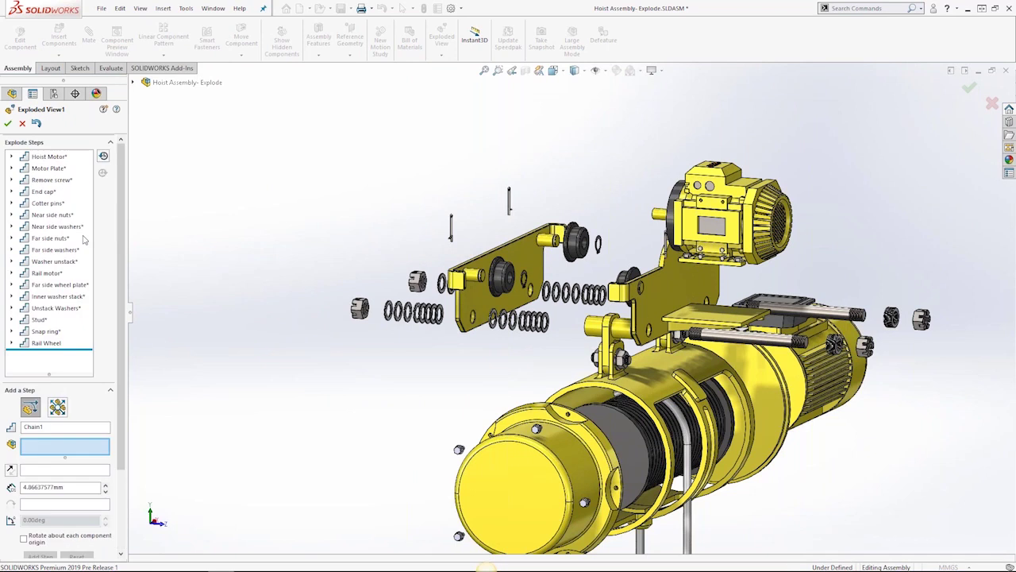
left_click(59, 251)
right_click(72, 251)
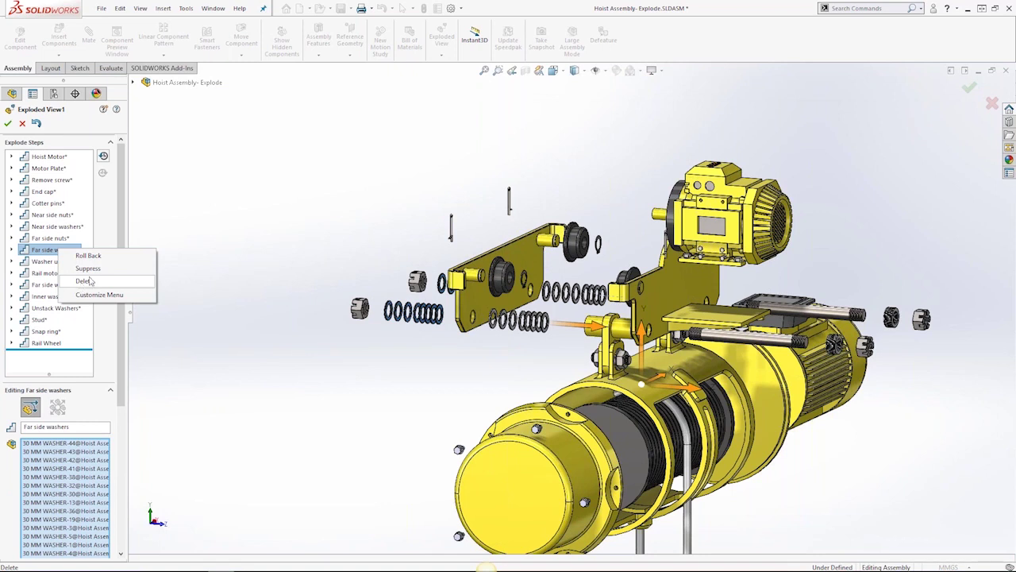
left_click(343, 254)
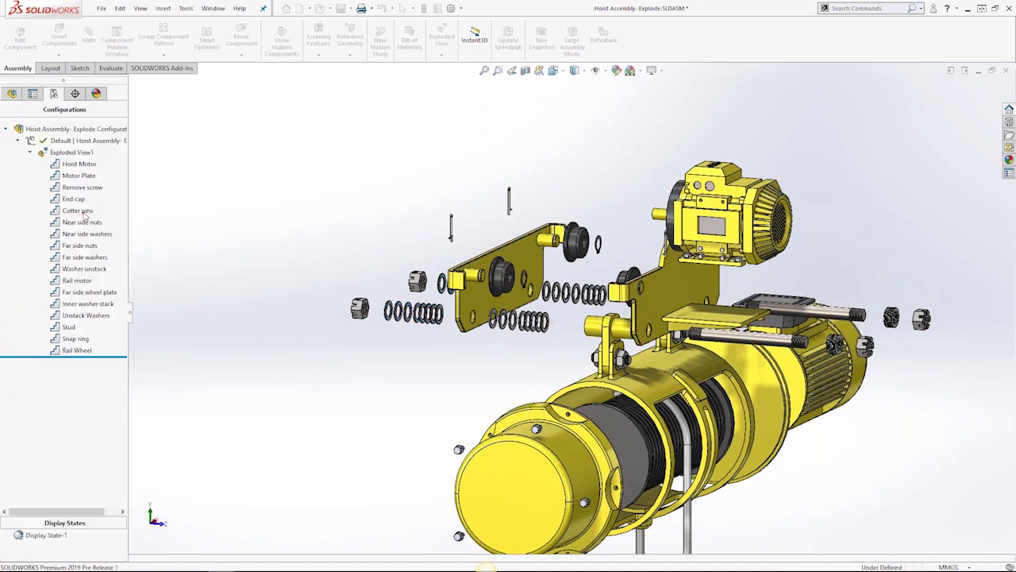
- Select the explode steps from Cotter pins through Rail motor, view the actions available for them together, and clear the selection
left_click(79, 211)
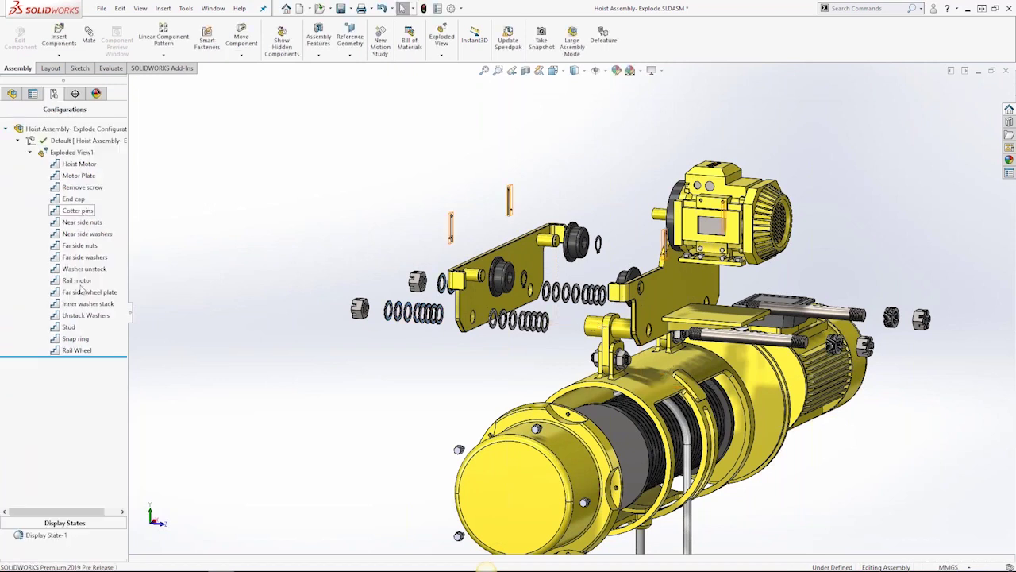
left_click(77, 281, "shift")
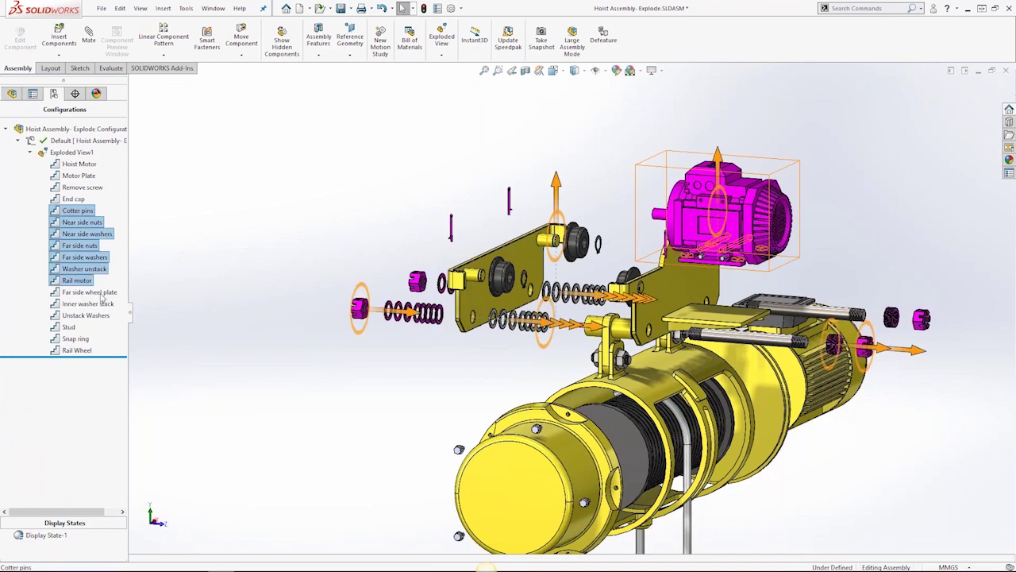
right_click(80, 283)
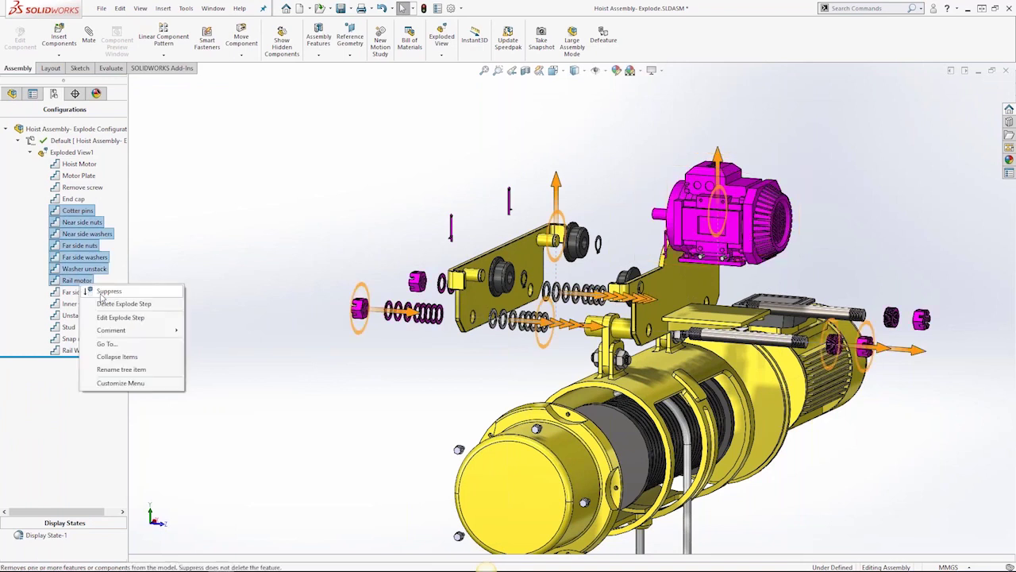
left_click(254, 249)
- Animate the collapse of Exploded View1, inspect the file formats for saving the animation without saving it, and close the Animation Controller
right_click(71, 152)
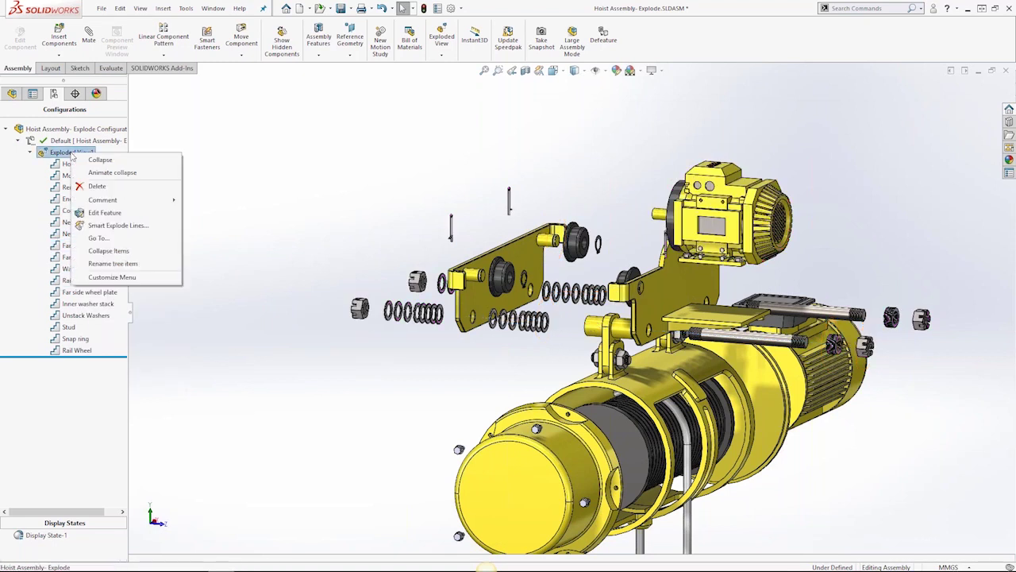
left_click(99, 174)
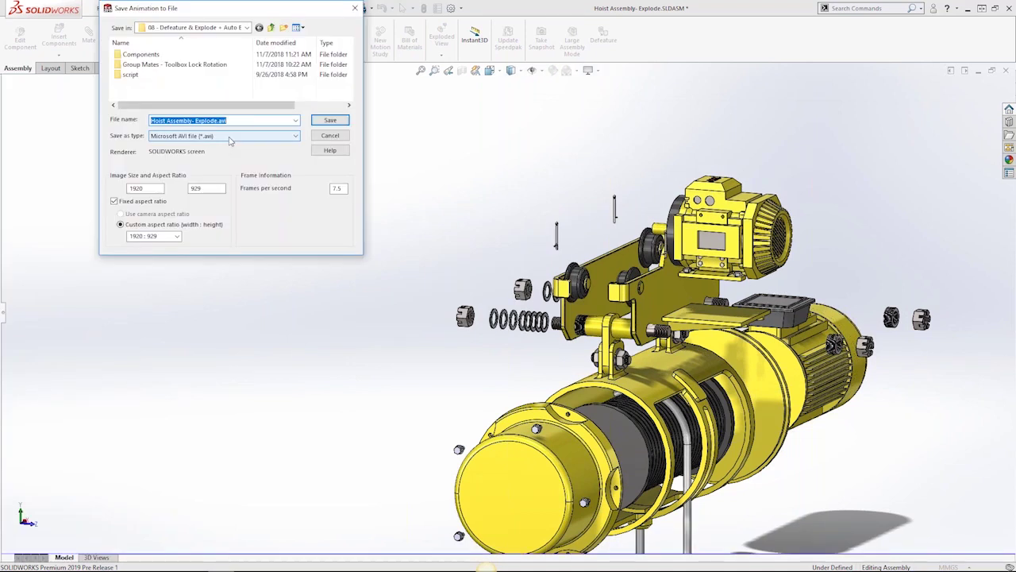
left_click(229, 137)
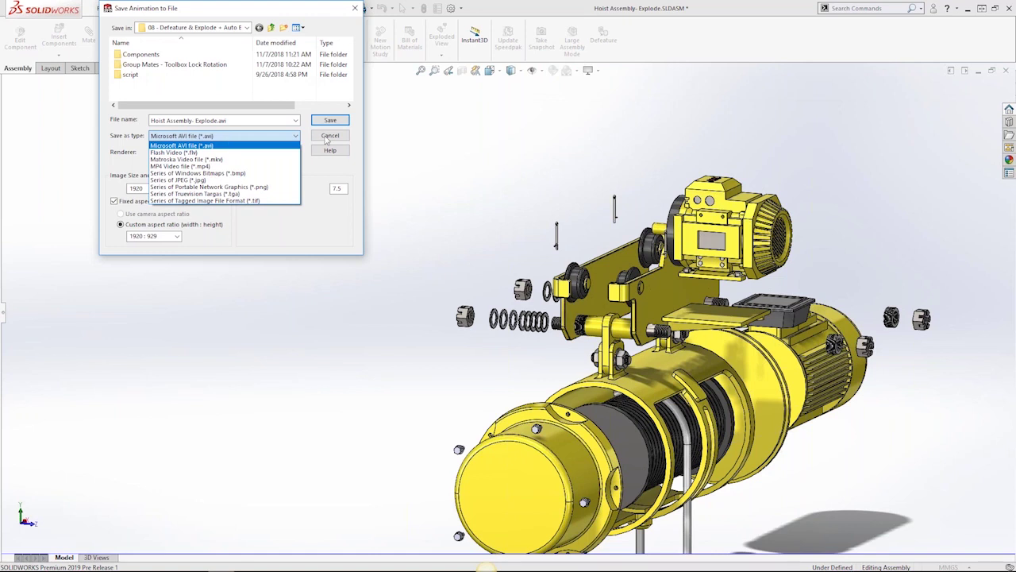
left_click(432, 166)
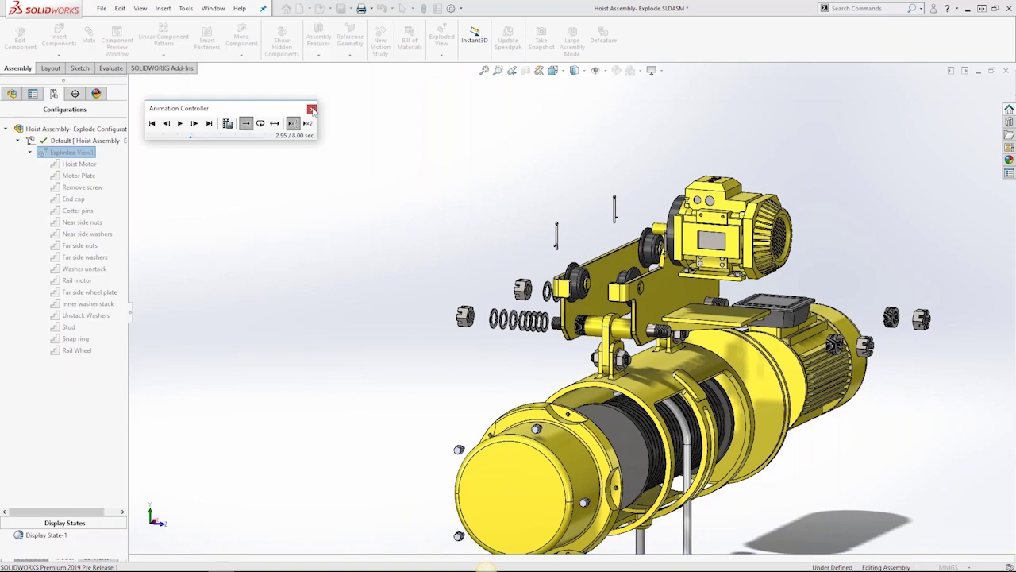
left_click(312, 108)
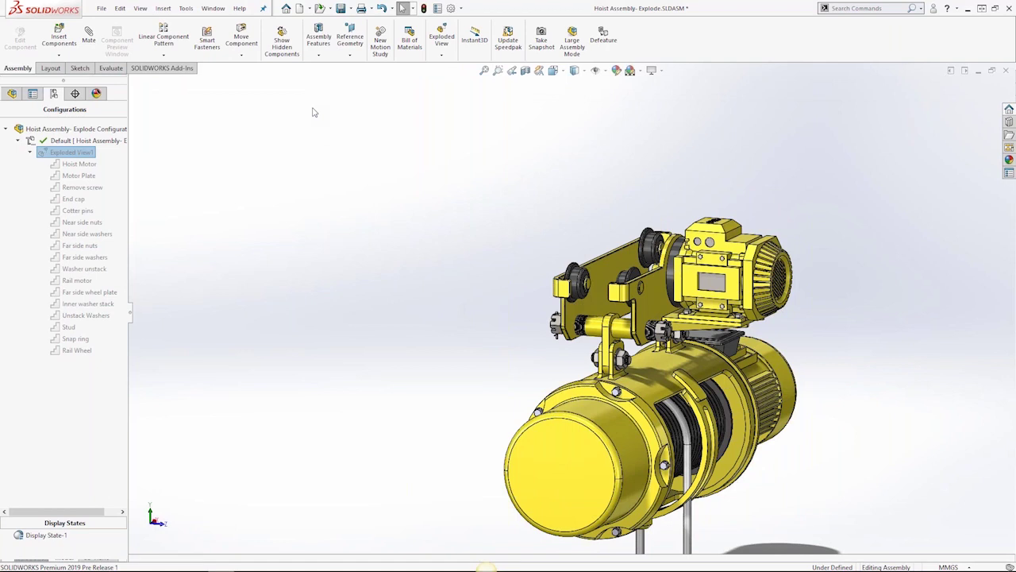
- Close all open documents, saving the modified ones, and open assembly 4200-0006 from the Group Mates - Toolbox Lock Rotation folder
left_click(210, 7)
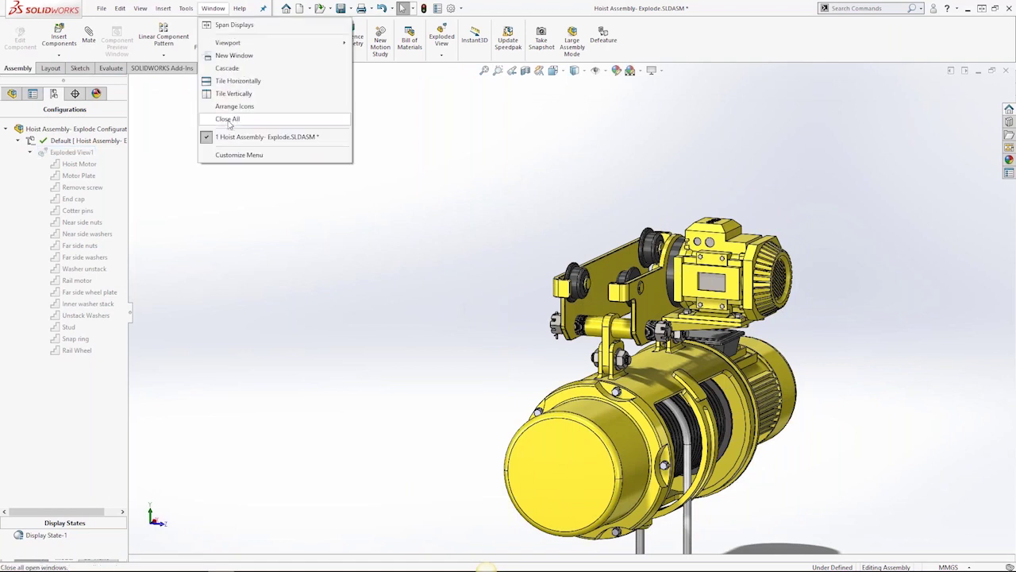
left_click(228, 119)
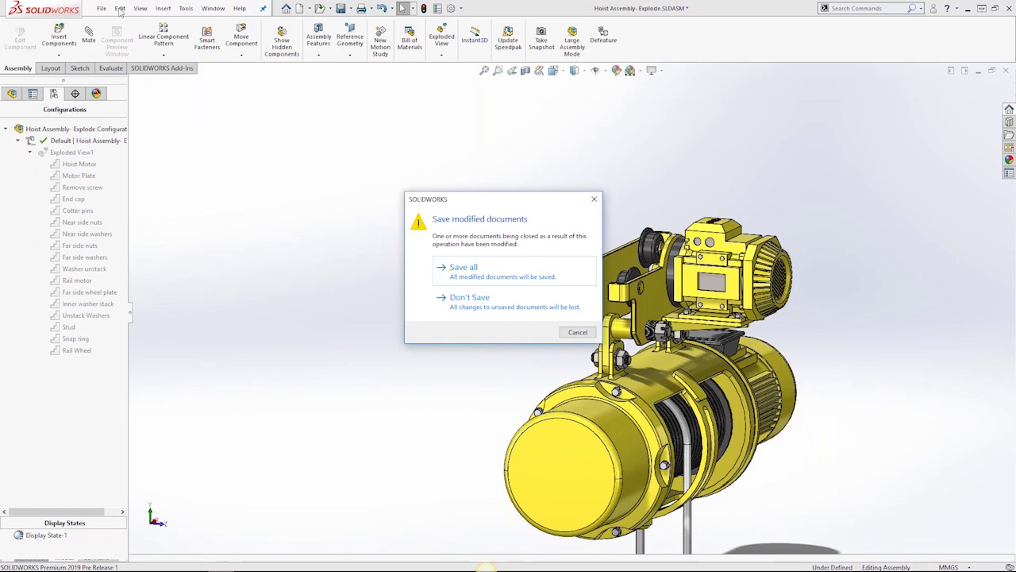
key("Return")
left_click(102, 8)
left_click(115, 37)
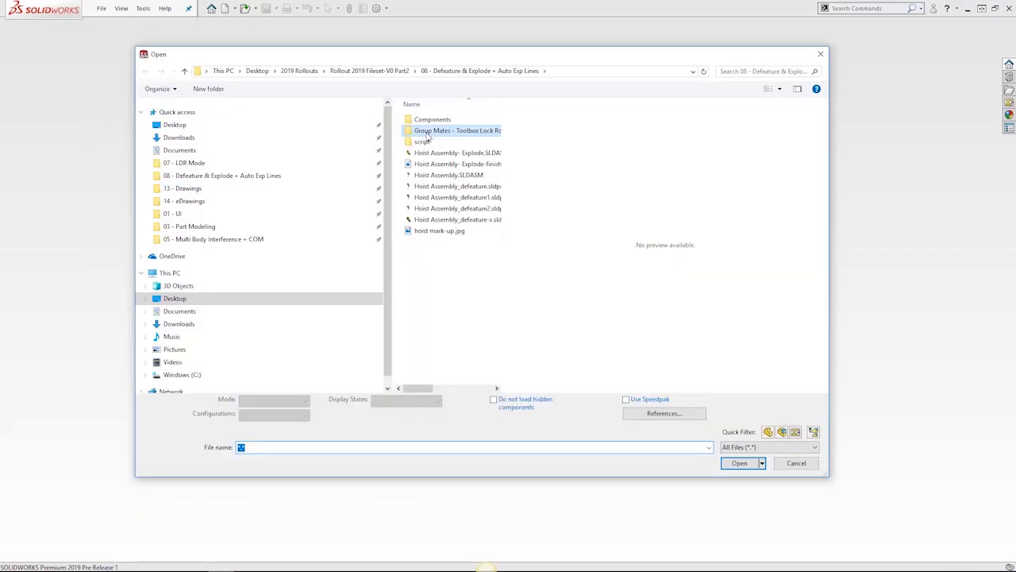
left_click(427, 135)
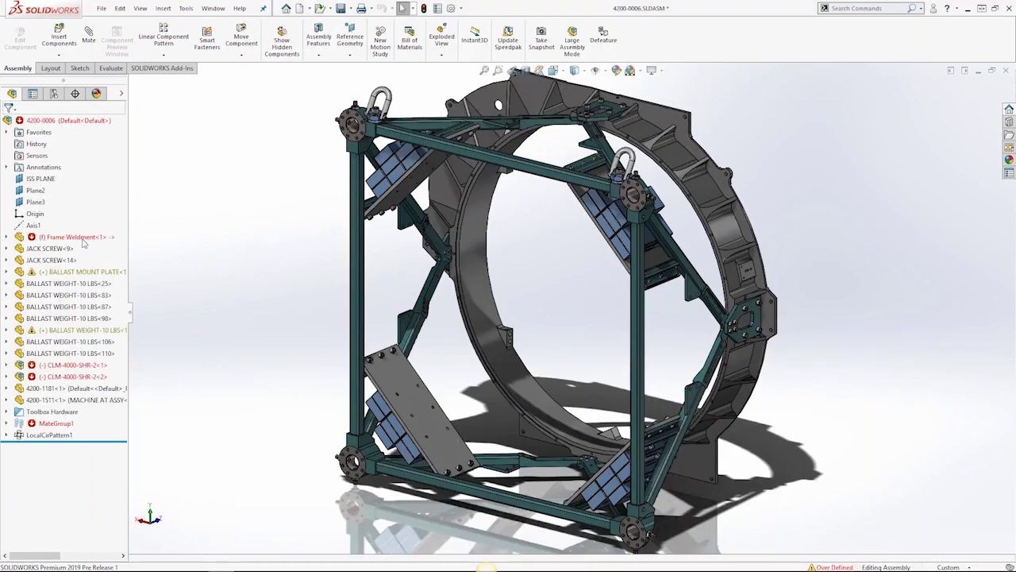
- Inspect the flagged components, rebuild the assembly, and review the errors and warnings in the What's Wrong report before closing it
left_click(79, 237)
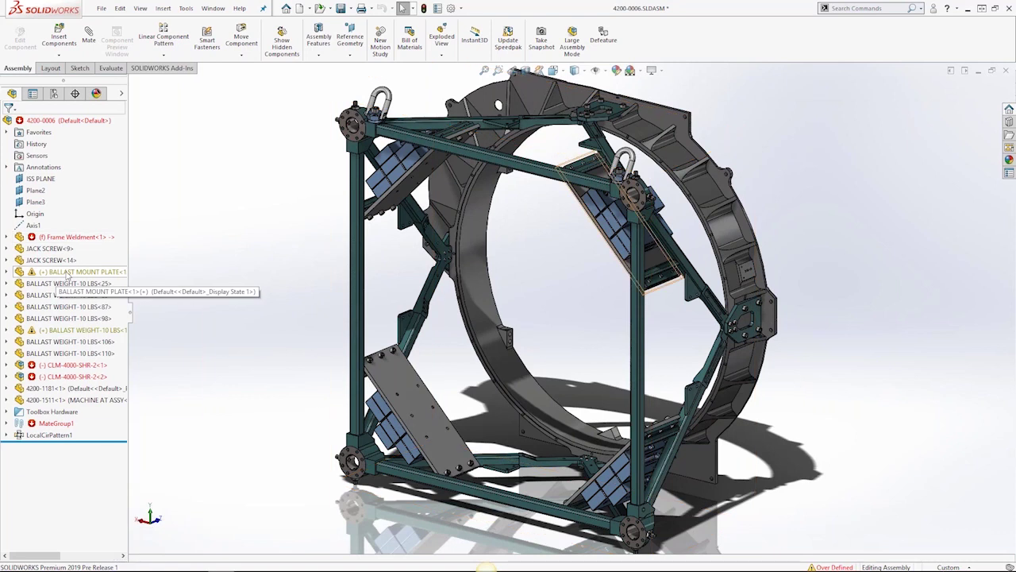
mouse_move(68, 274)
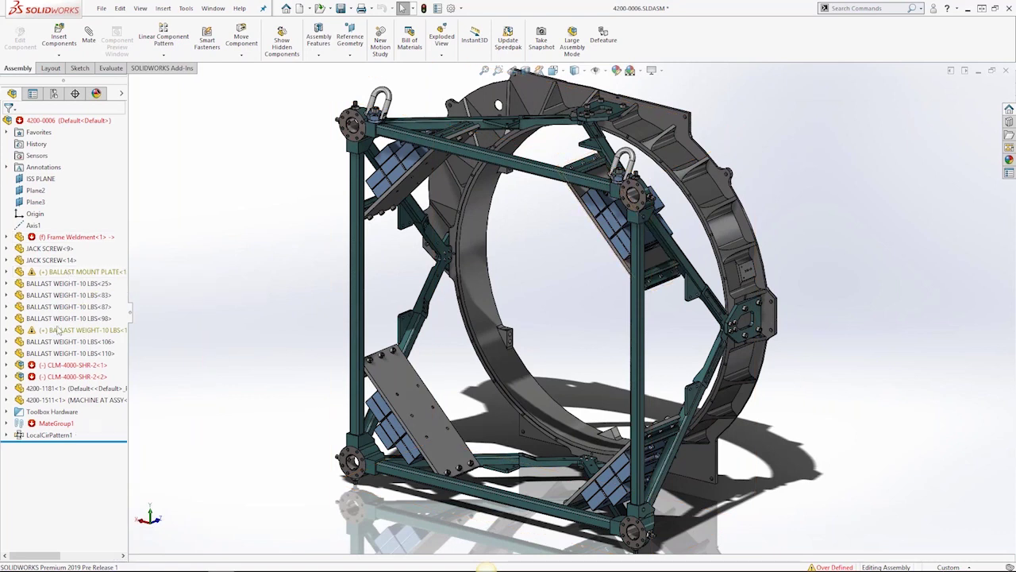
key("ctrl+b")
left_click_drag(2, 316, 184, 231)
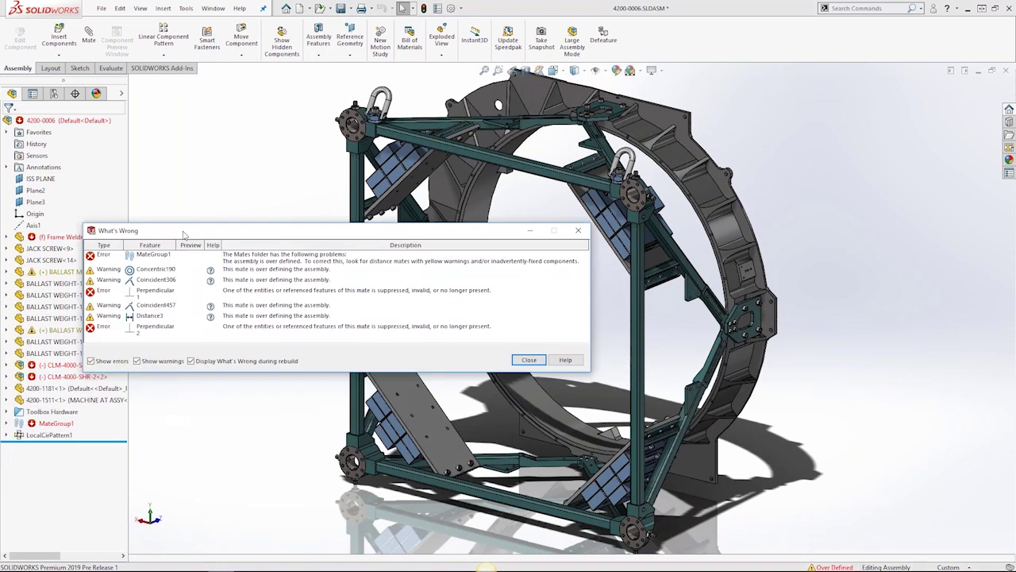
left_click(530, 360)
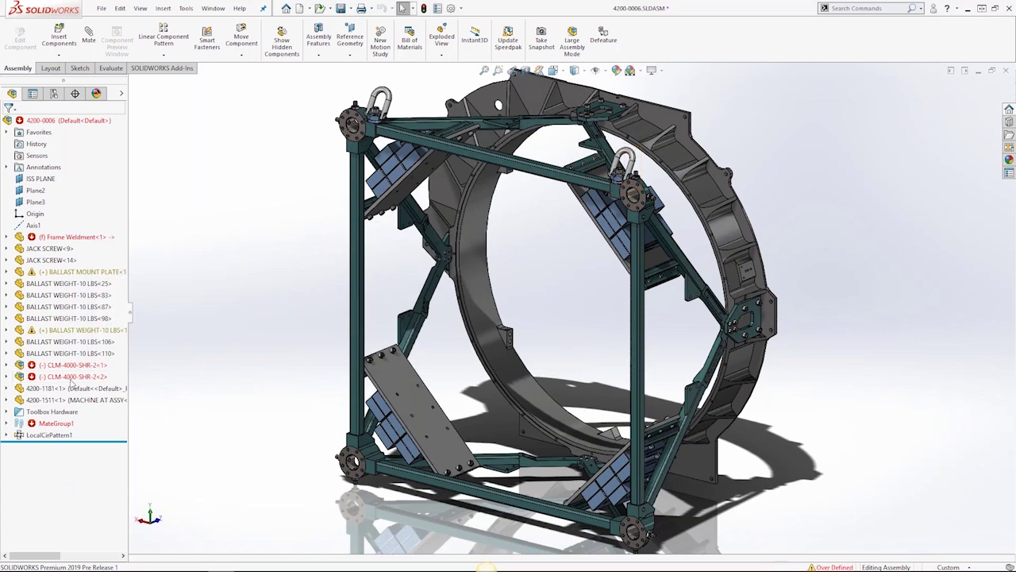
- Expand MateGroup1, group its mates by status, and collapse the Solved folder
left_click(8, 423)
left_click_drag(125, 276, 157, 235)
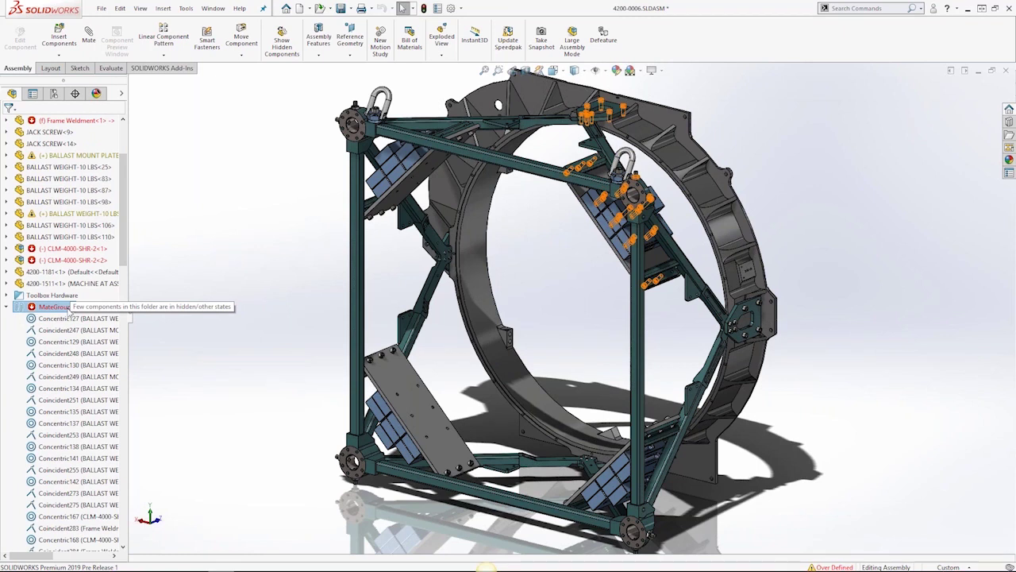
right_click(55, 308)
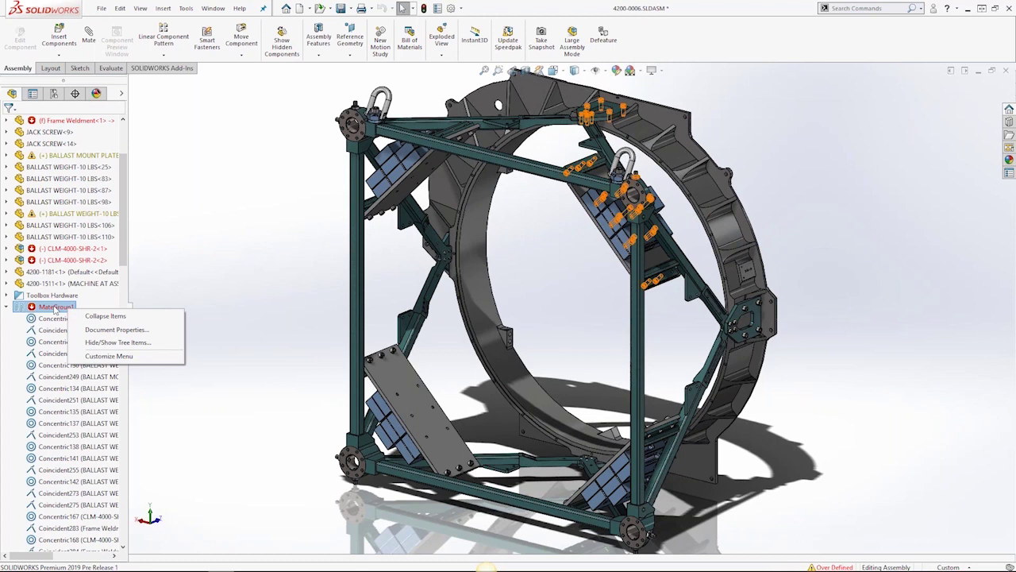
left_click(54, 308)
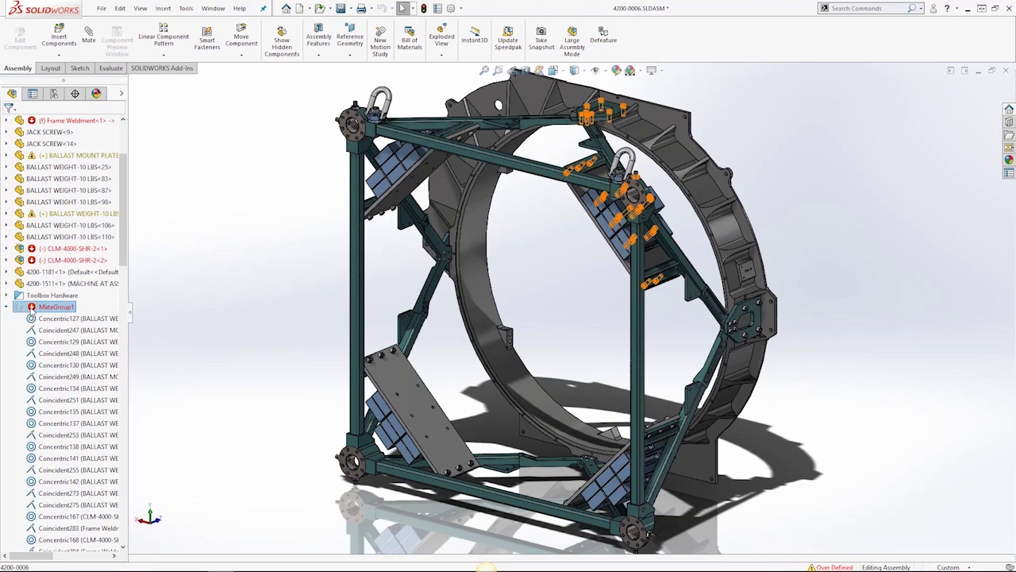
right_click(32, 307)
mouse_move(101, 381)
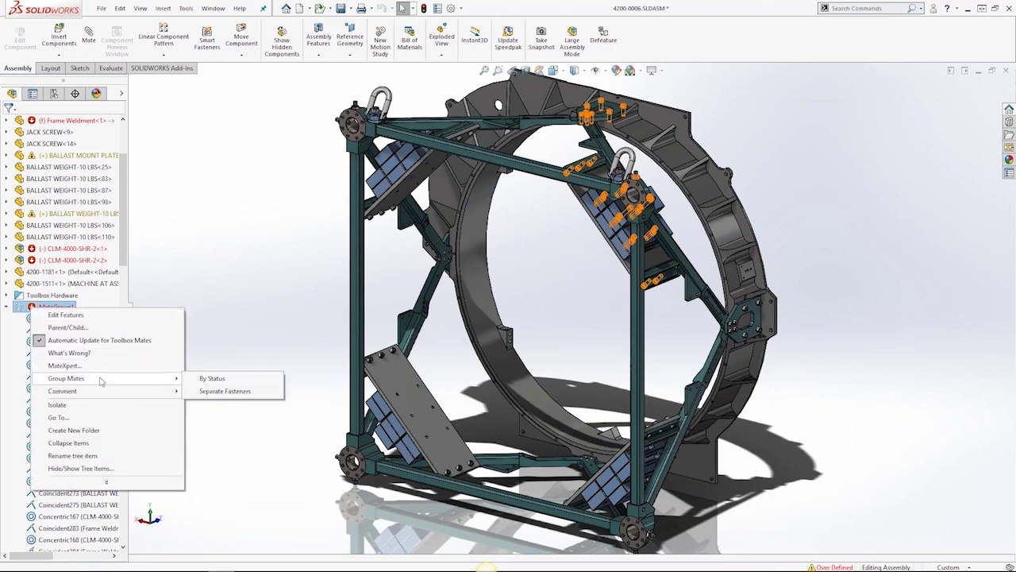
left_click(226, 379)
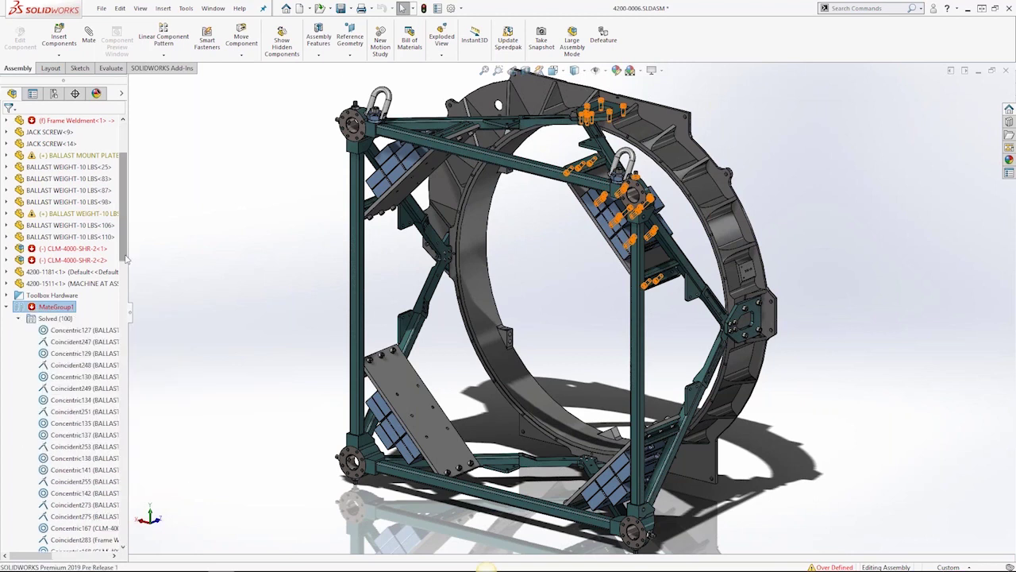
scroll(124, 246, "down", 2)
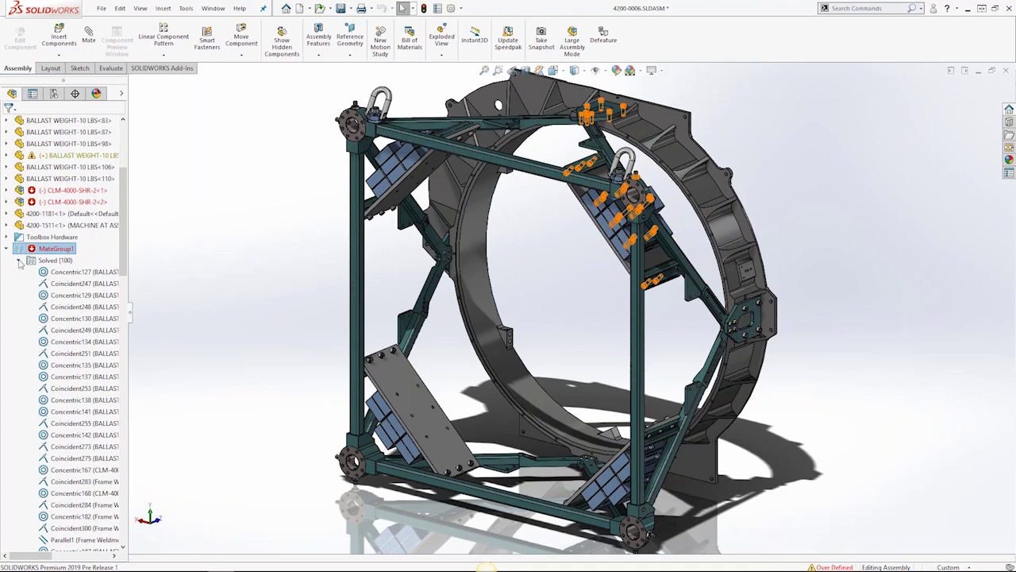
left_click(19, 261)
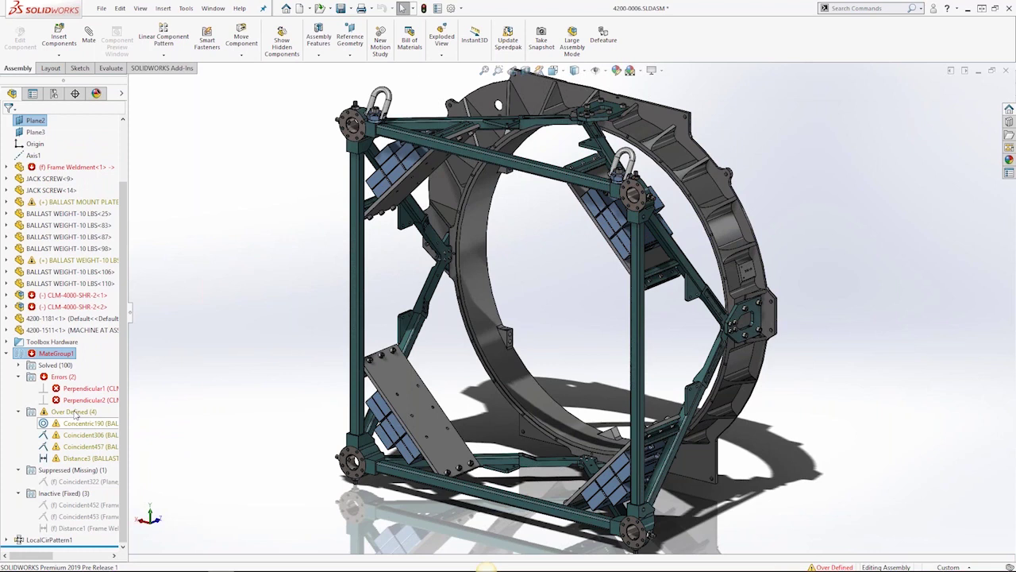
- Examine the Over Defined, Suppressed (Missing) and Inactive (Fixed) mate folders in MateGroup1
left_click(76, 413)
left_click(64, 471)
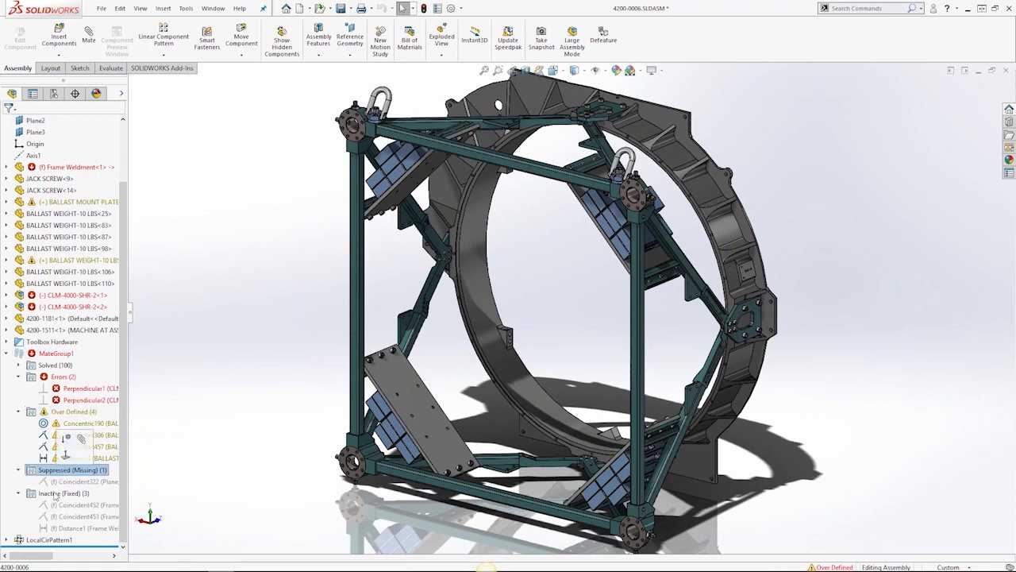
left_click(54, 494)
left_click(204, 484)
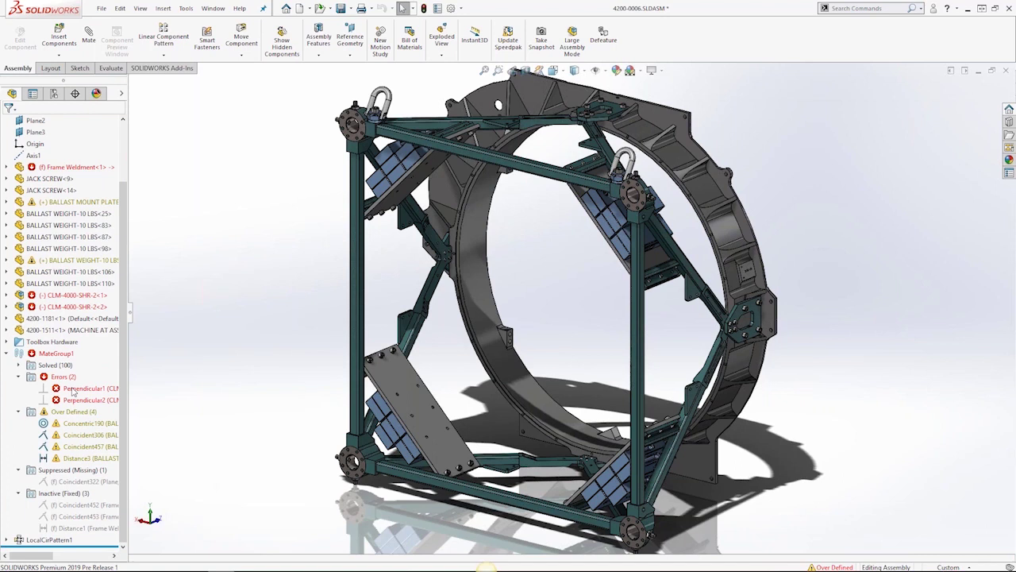
- Repair the Perpendicular1 mate by replacing its missing plane with a face of the Frame Weldment's square tube beside the shackle
left_click(63, 377)
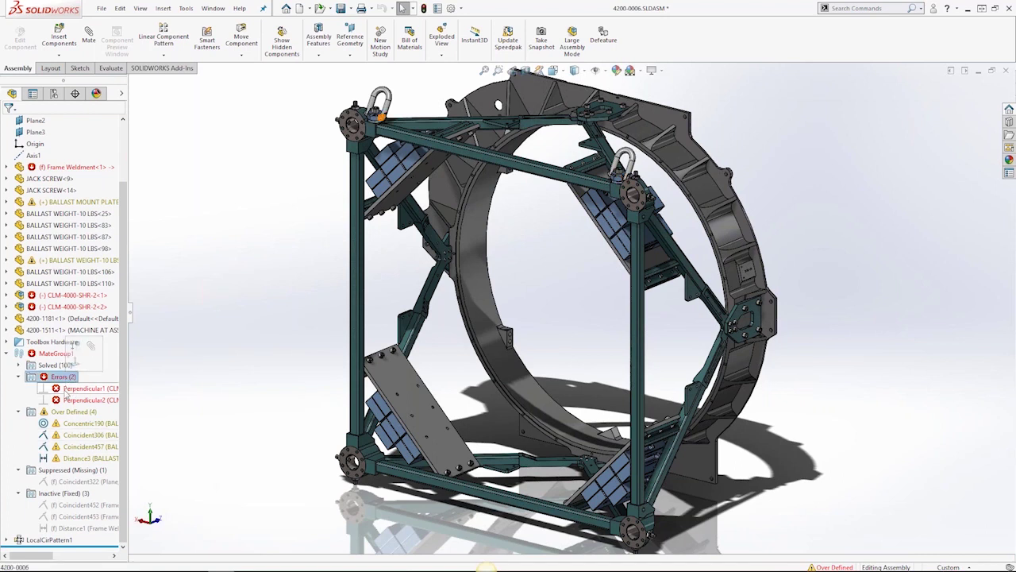
left_click(75, 388)
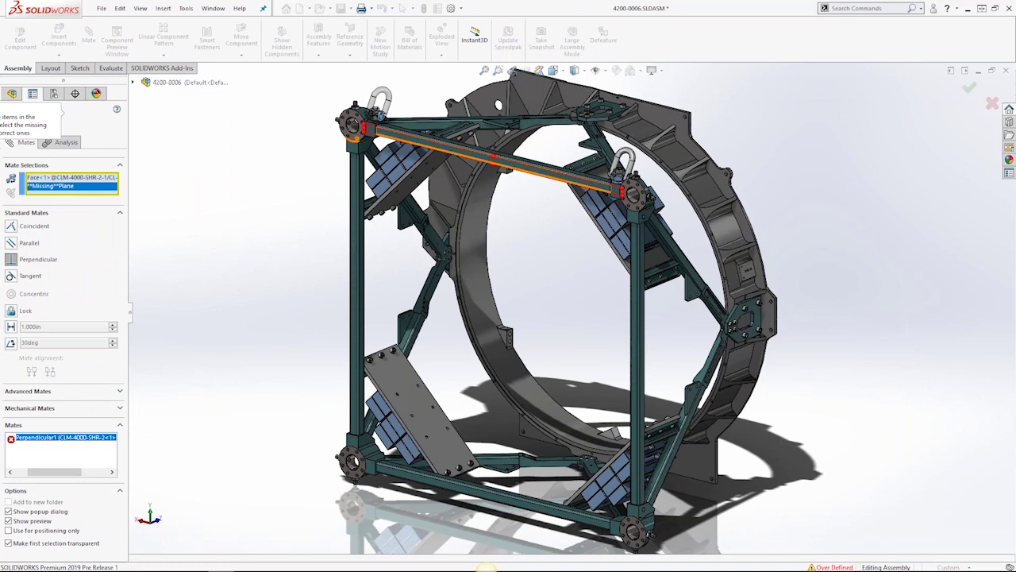
scroll(354, 135, "down", 5)
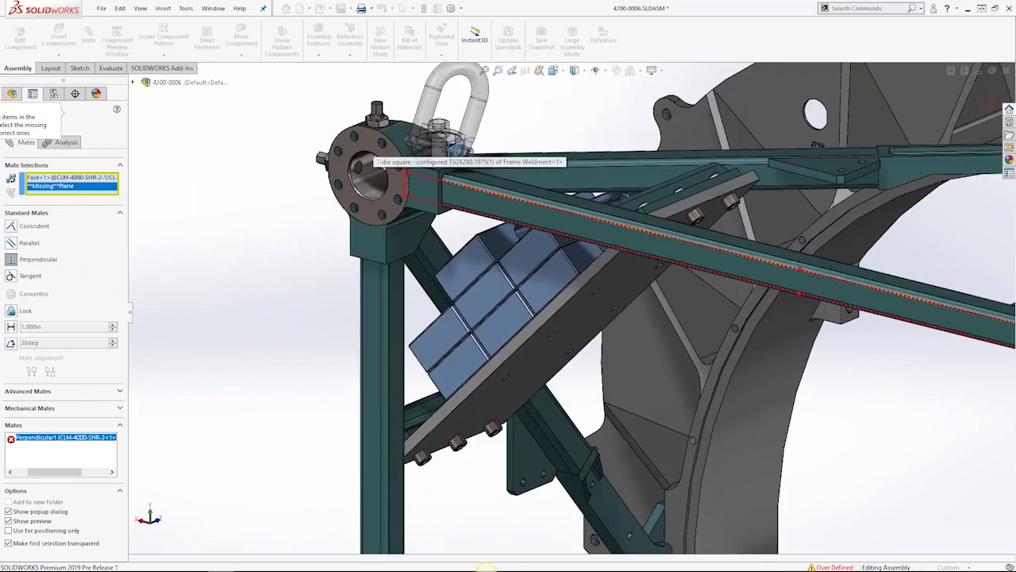
scroll(380, 145, "down", 3)
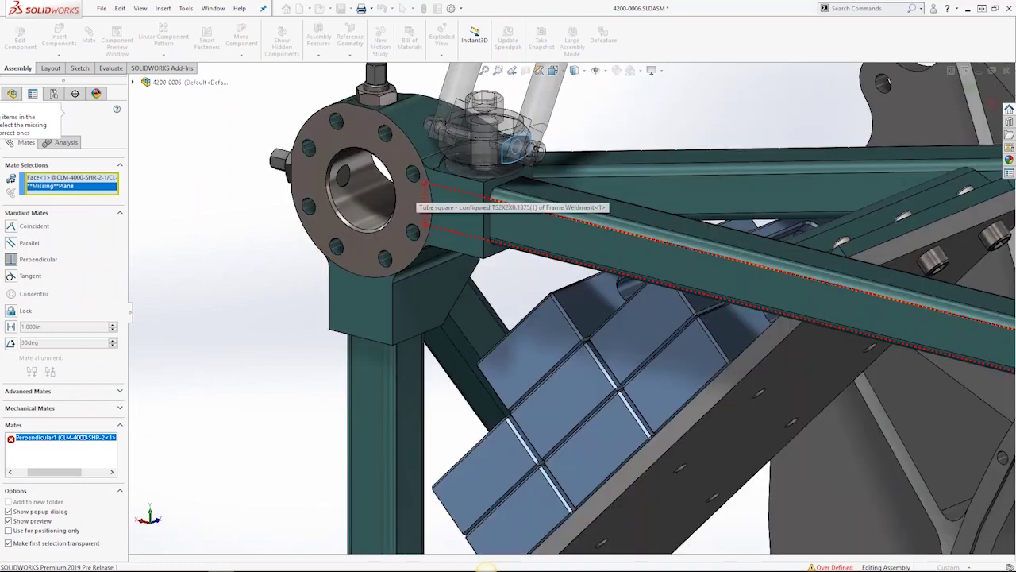
left_click(445, 208)
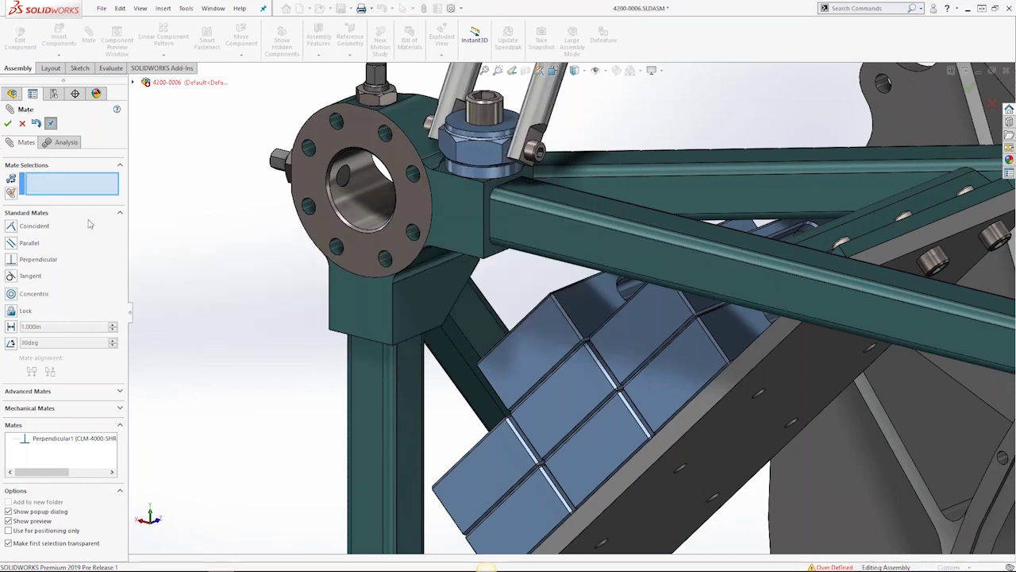
key("Escape")
- Inspect the Over Defined mates folder and the components referenced by Concentric190, and clear the selection
left_click(18, 366)
left_click(74, 411)
left_click(90, 423)
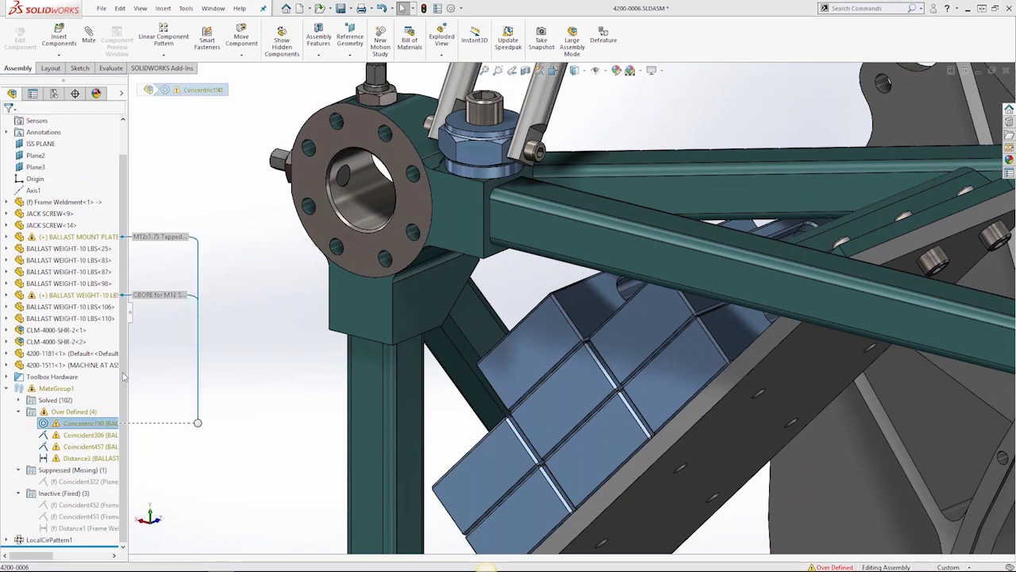
key("Escape")
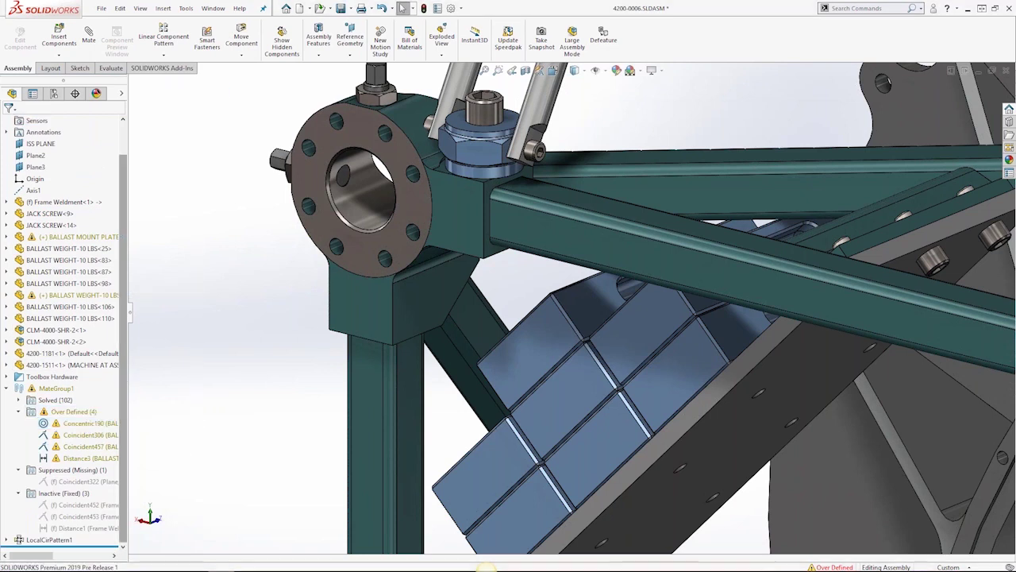
- Suppress the over-defining Coincident457 and Distance3 mates between the ballast mount plate and the ballast weight
left_click_drag(127, 377, 167, 366)
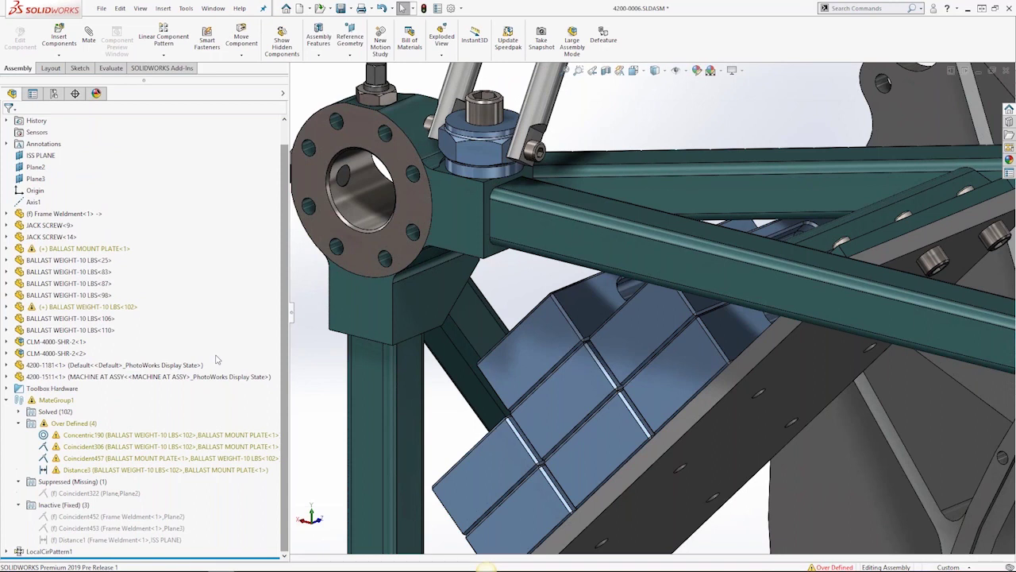
mouse_move(147, 474)
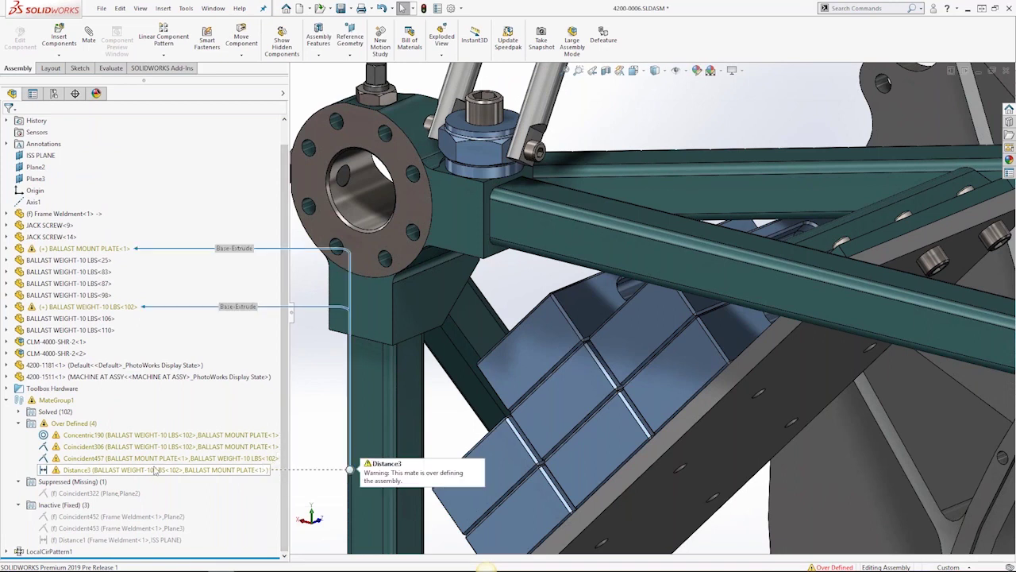
left_click(160, 458)
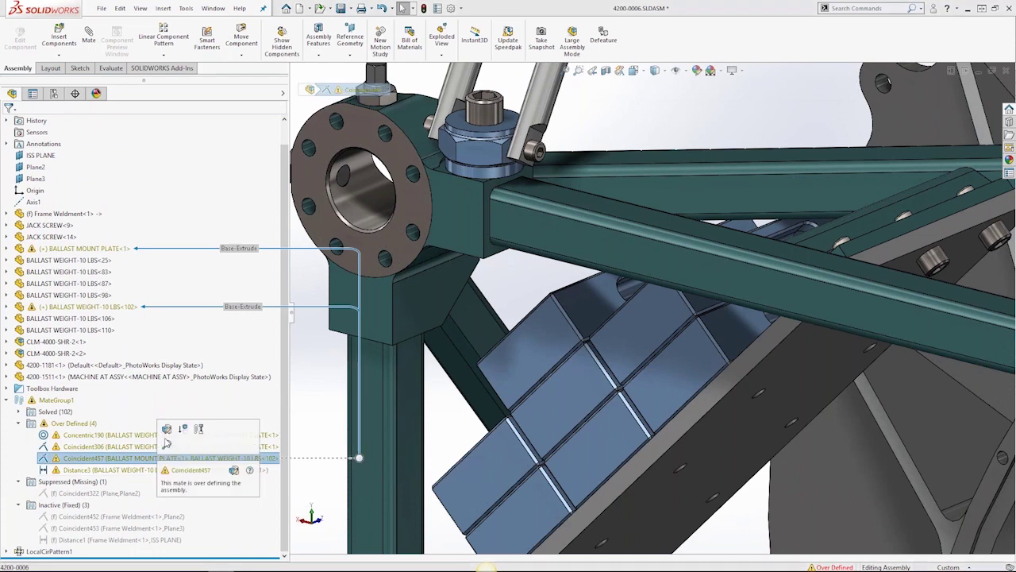
left_click(159, 469, "ctrl")
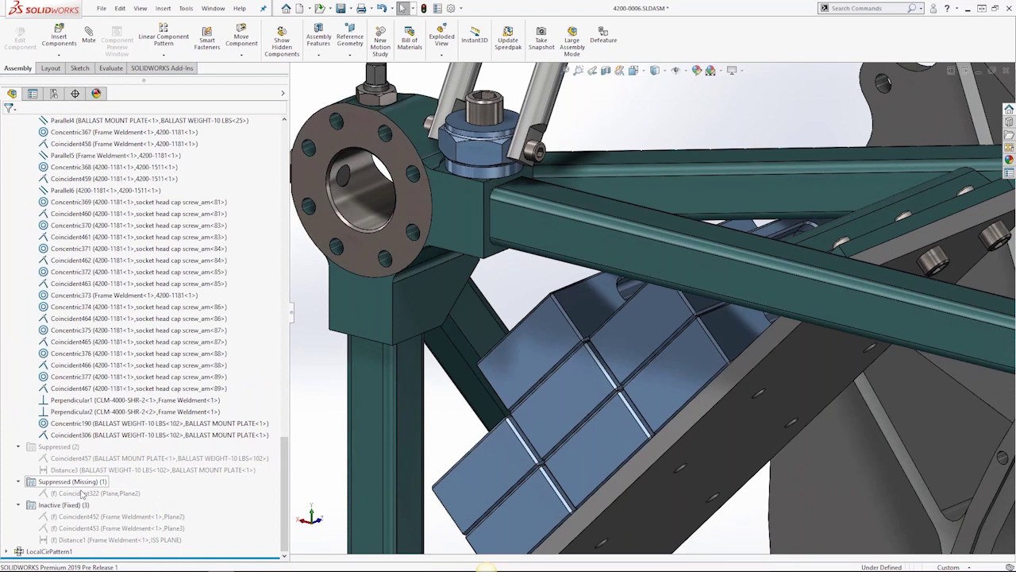
- Delete the Coincident322 mate from the Suppressed (Missing) folder
mouse_move(81, 493)
right_click(89, 494)
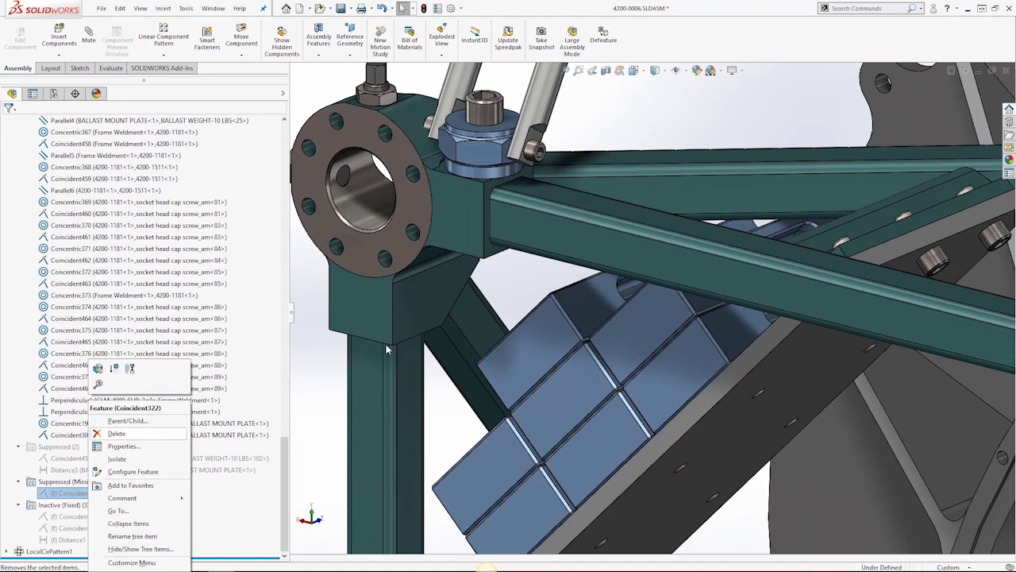
key("Return")
key("Return")
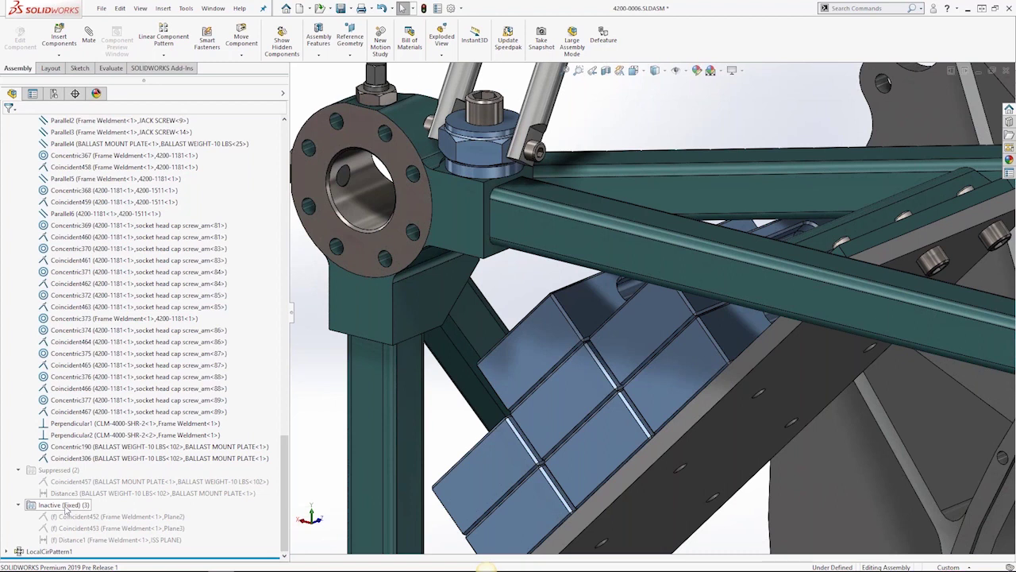
- Collapse the Solved mates folder in MateGroup1
scroll(20, 386, "up", 10)
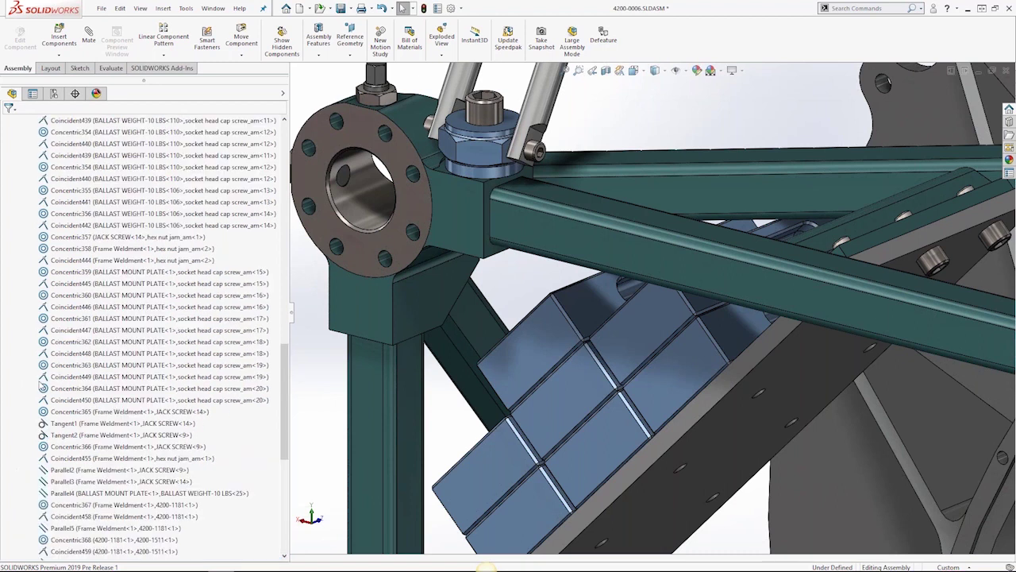
scroll(24, 318, "up", 18)
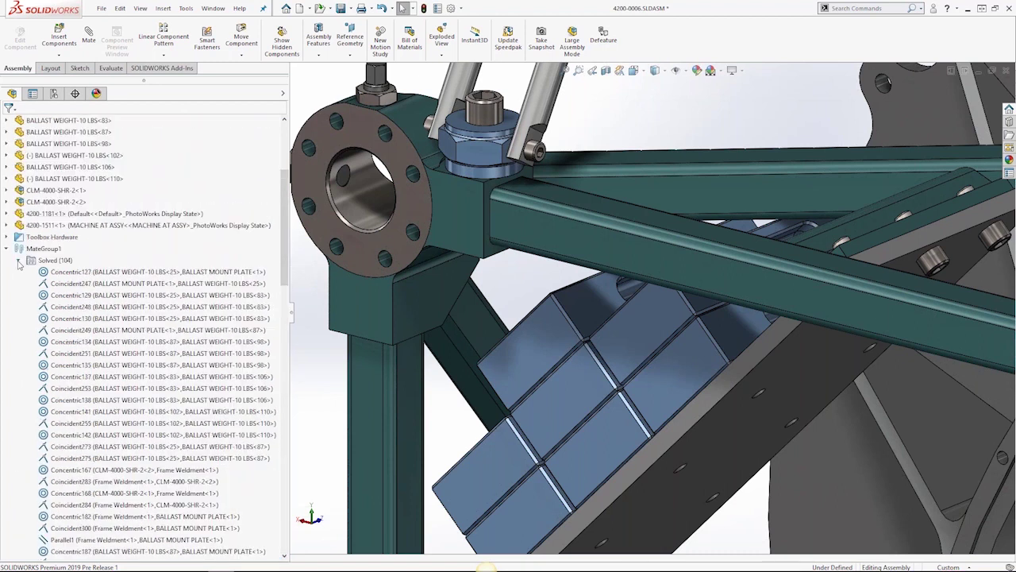
left_click(19, 261)
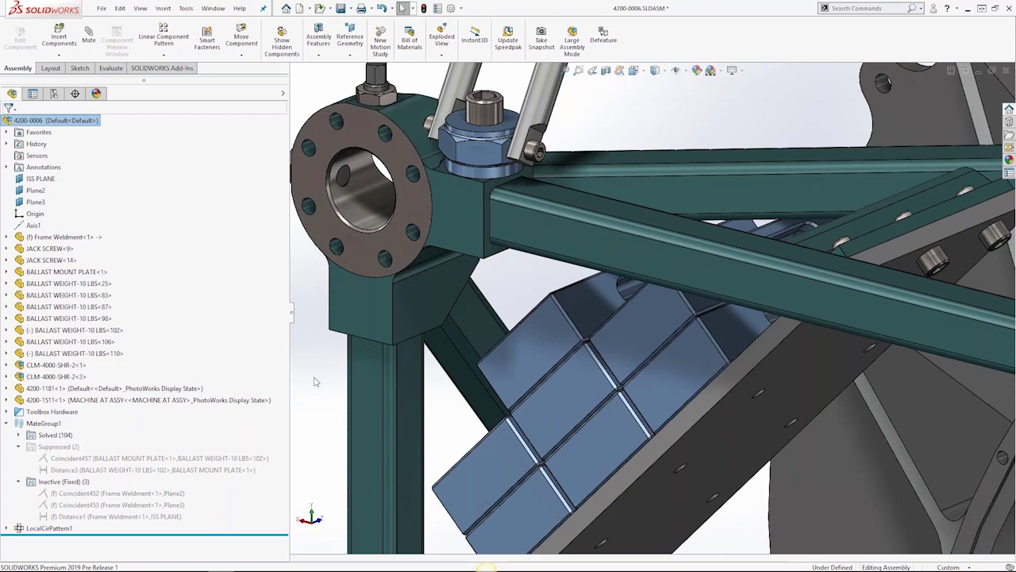
- Expand the Toolbox Hardware folder and examine the definition status of its socket head cap screws
key("z")
key("z")
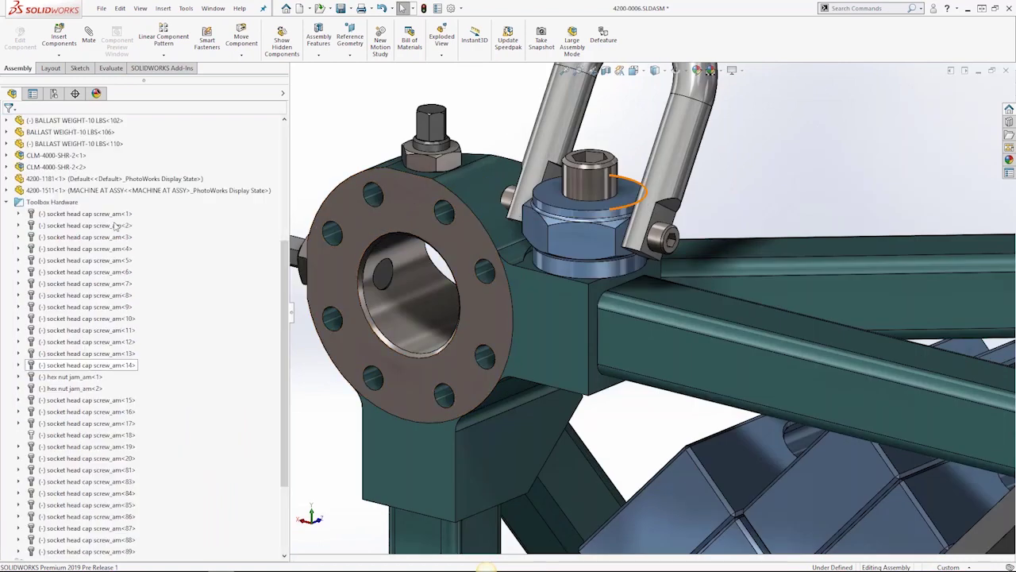
left_click(116, 227)
left_click(79, 420)
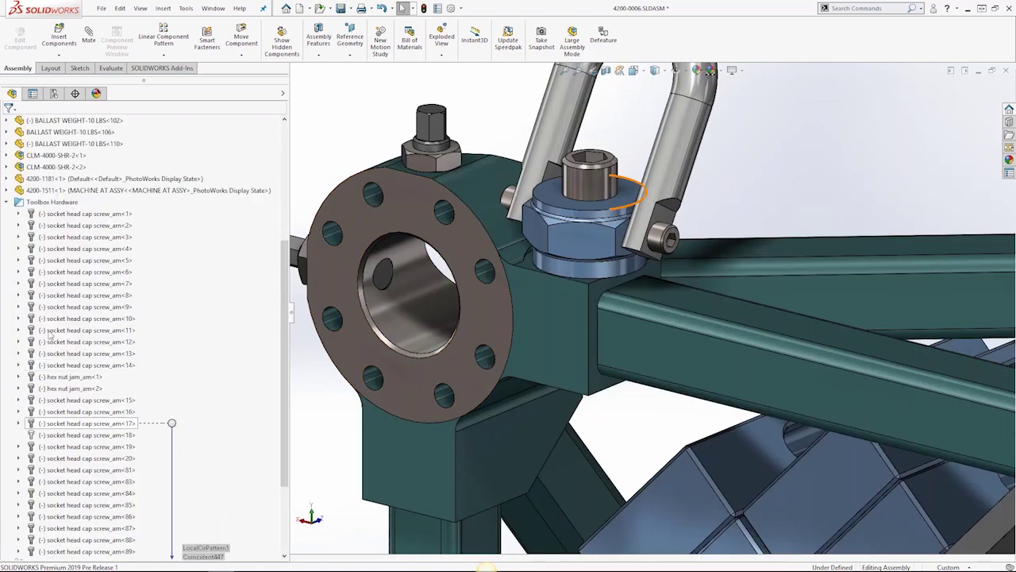
left_click(44, 331)
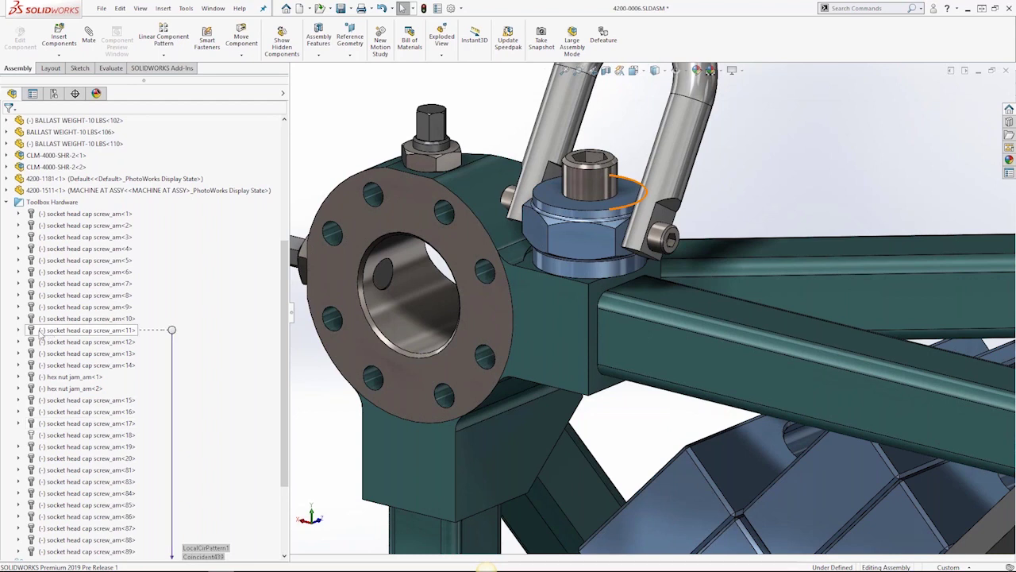
- Rotate the hex jam nut on the jack screw slightly to test its rotational freedom, and clear the selection
scroll(570, 138, "down", 3)
left_click(628, 212)
left_click_drag(628, 212, 607, 212)
left_click(358, 179)
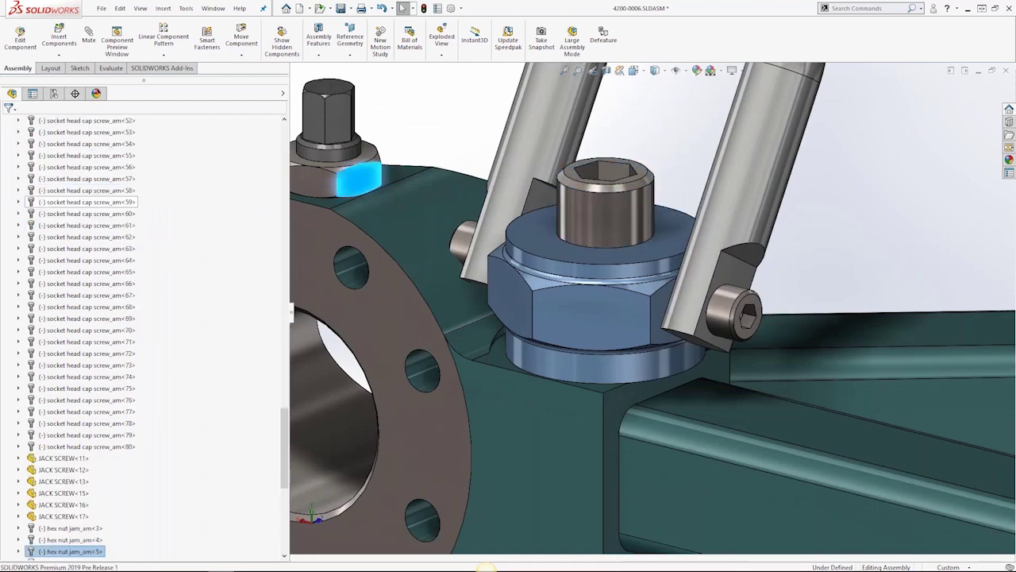
mouse_move(358, 179)
left_mouse_down()
mouse_move(429, 188)
mouse_move(351, 180)
left_mouse_up()
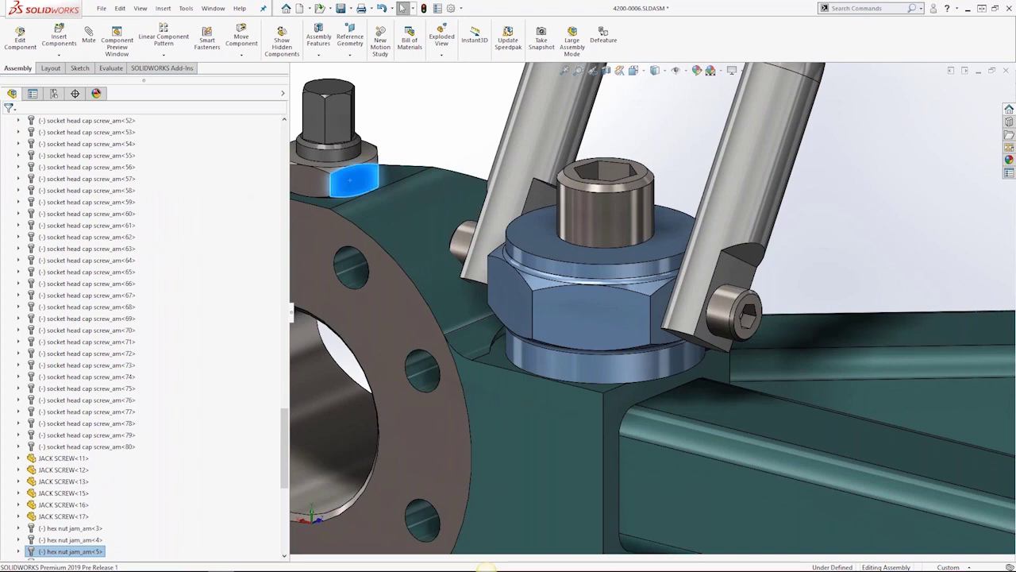
key("Escape")
- Collapse the LocalCirPattern1 and Toolbox Hardware branches of the feature tree
scroll(92, 298, "up", 9)
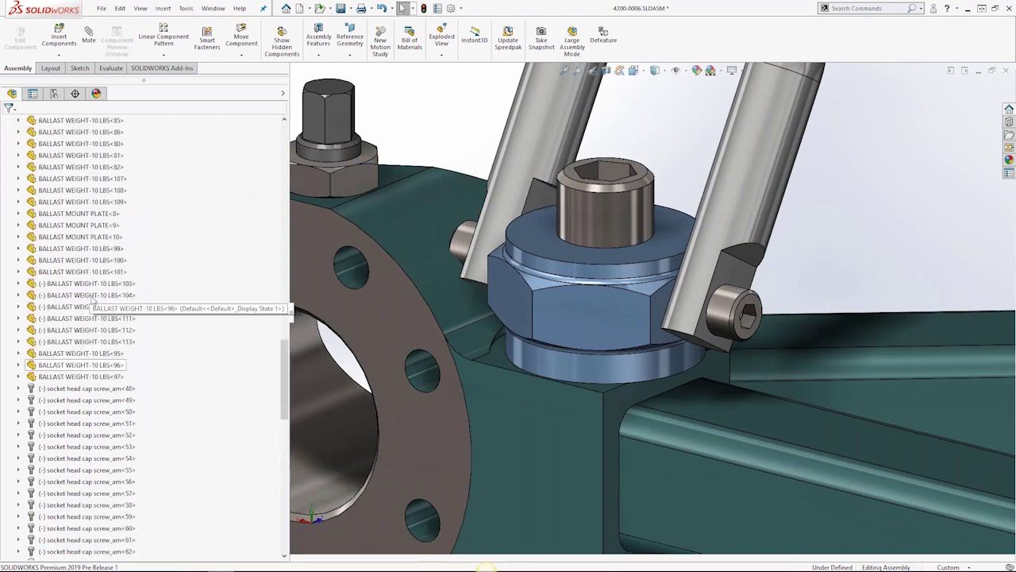
scroll(93, 298, "up", 10)
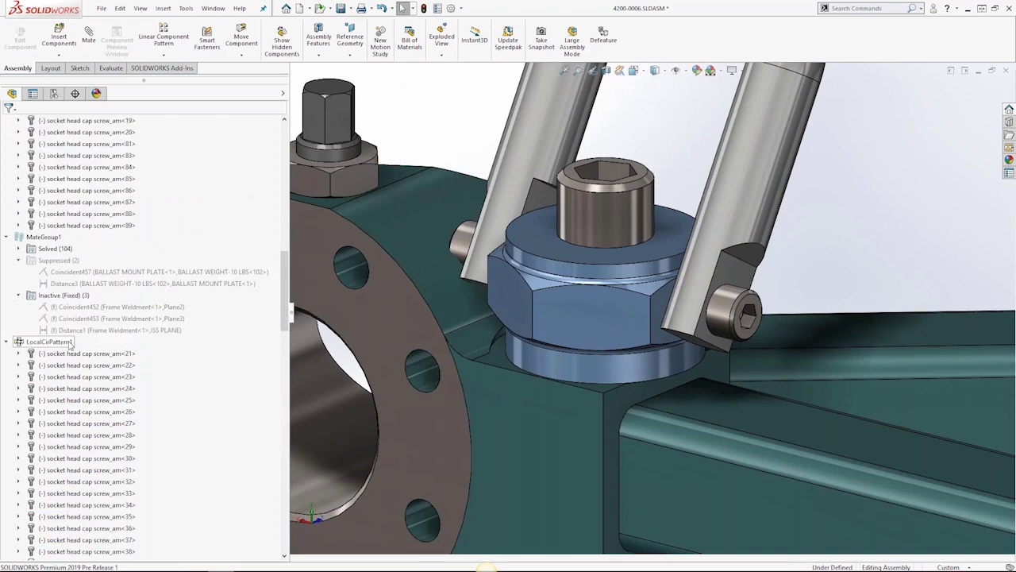
left_click(70, 342)
scroll(68, 267, "up", 11)
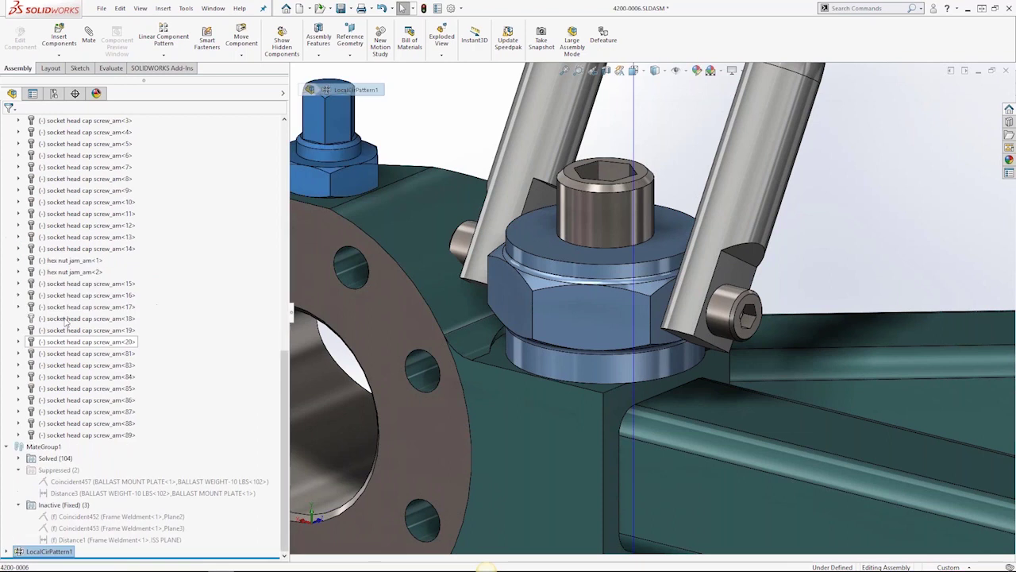
double_click(66, 264)
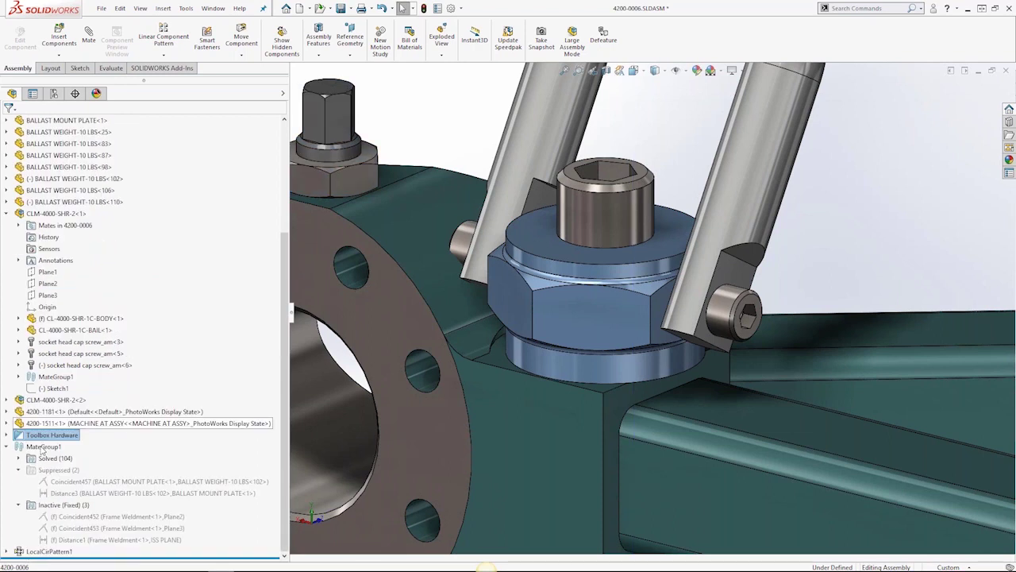
- Lock concentric rotation for the Toolbox component mates in MateGroup1
left_click(45, 446)
key("ctrl")
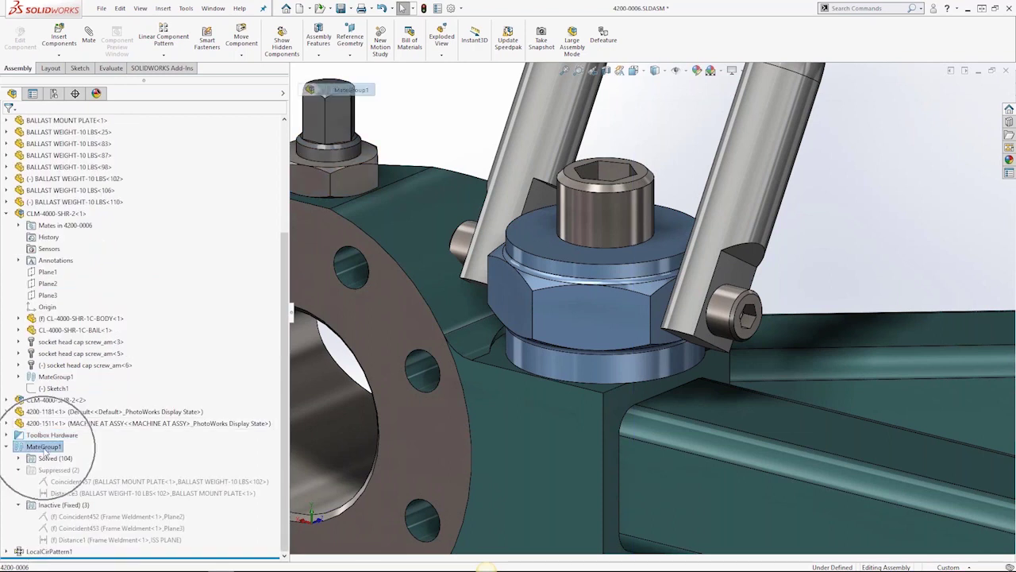
right_click(47, 447)
left_click(94, 315)
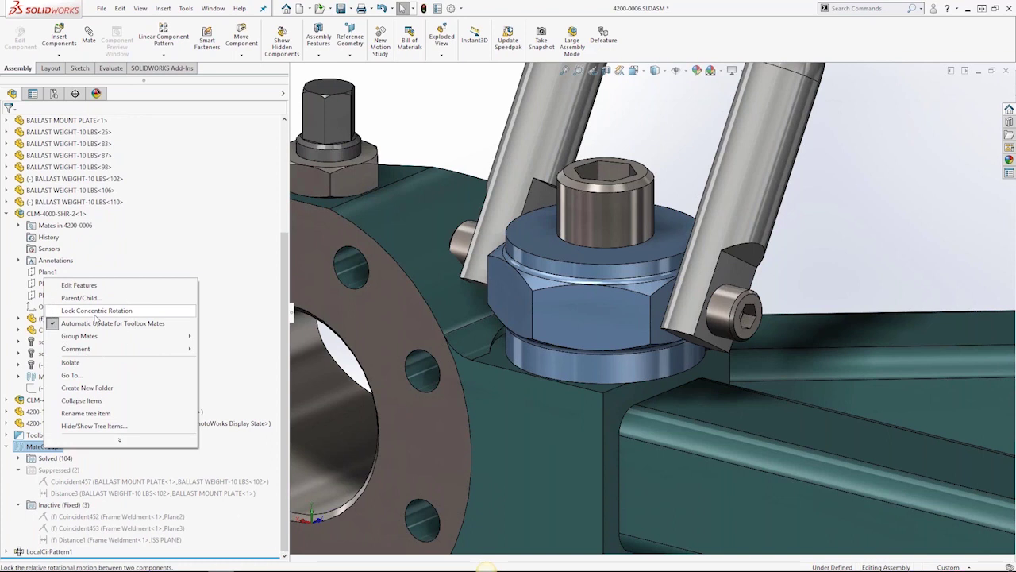
left_click(82, 400)
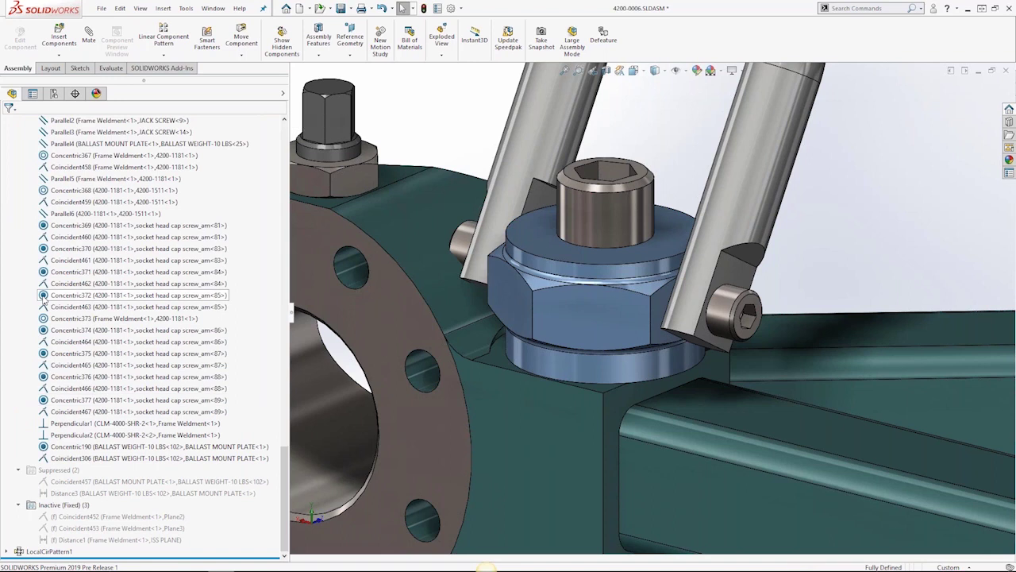
- Examine the icons of the rotation-locked concentric mates in the Solved folder
left_click(44, 295)
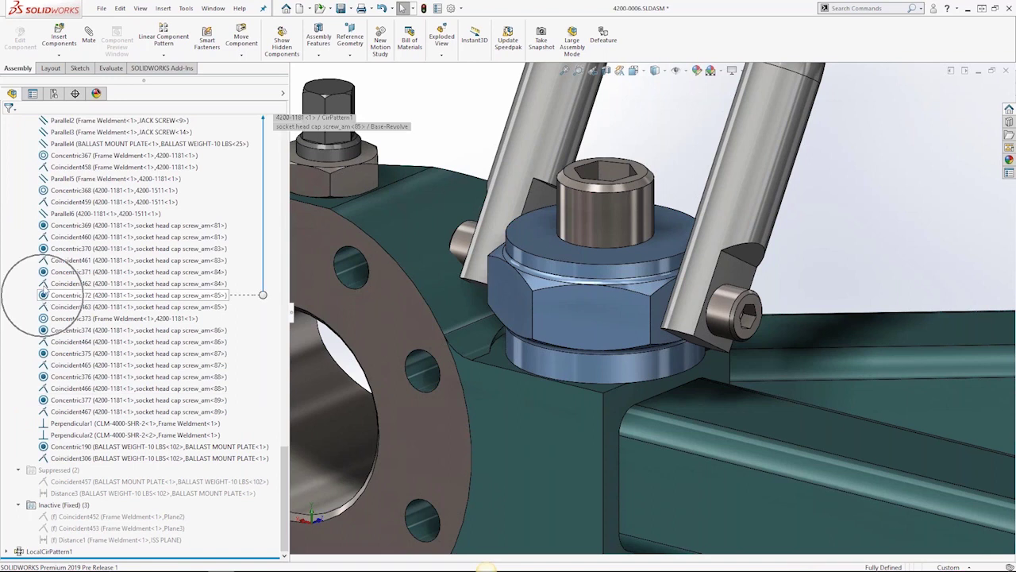
left_click(45, 273)
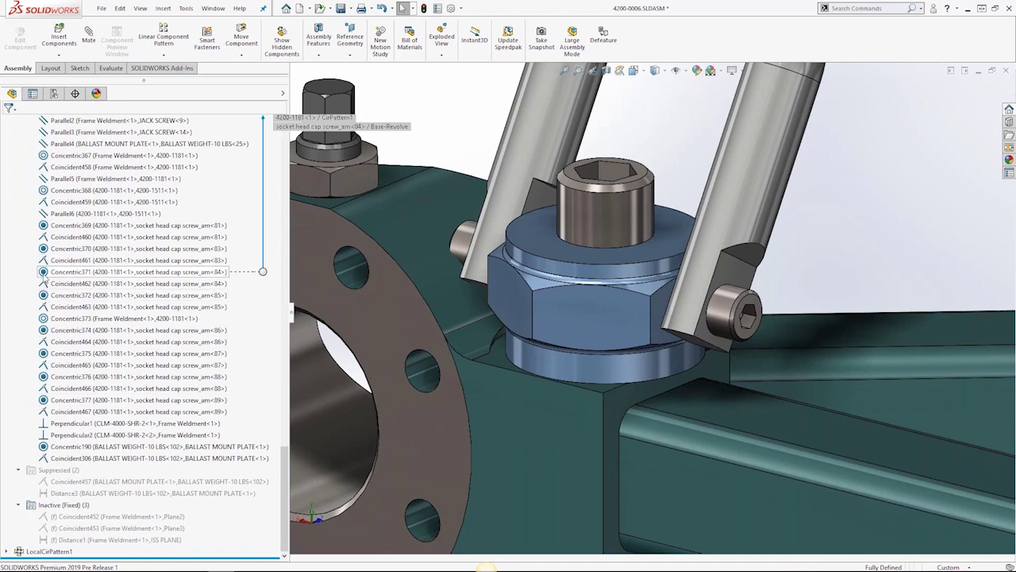
scroll(60, 321, "up", 10)
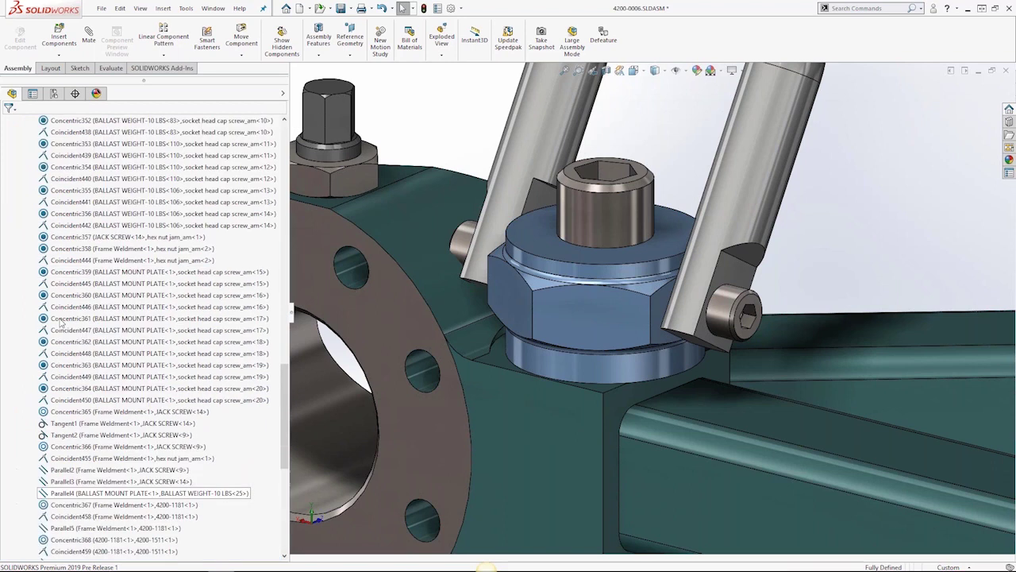
scroll(60, 321, "up", 9)
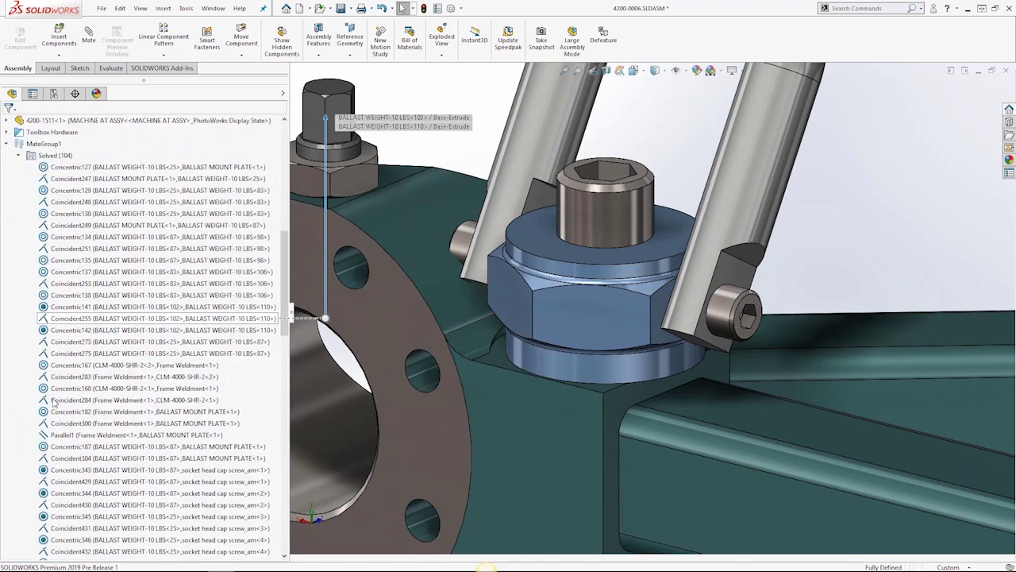
- Collapse the feature tree, expand Toolbox Hardware to check the fasteners' definition status, and clear the selection
key("shift+c")
double_click(38, 417)
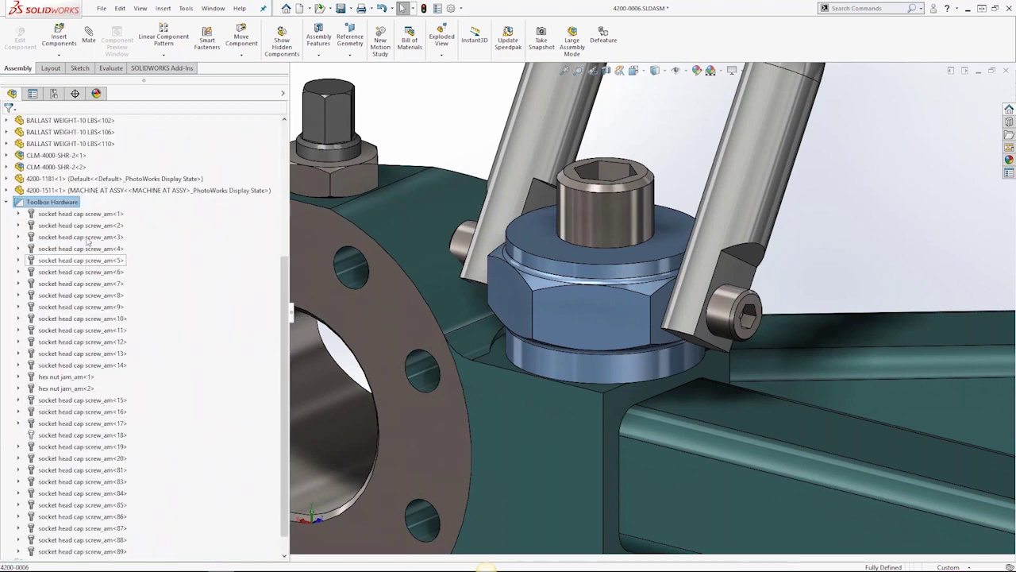
scroll(88, 240, "down", 1)
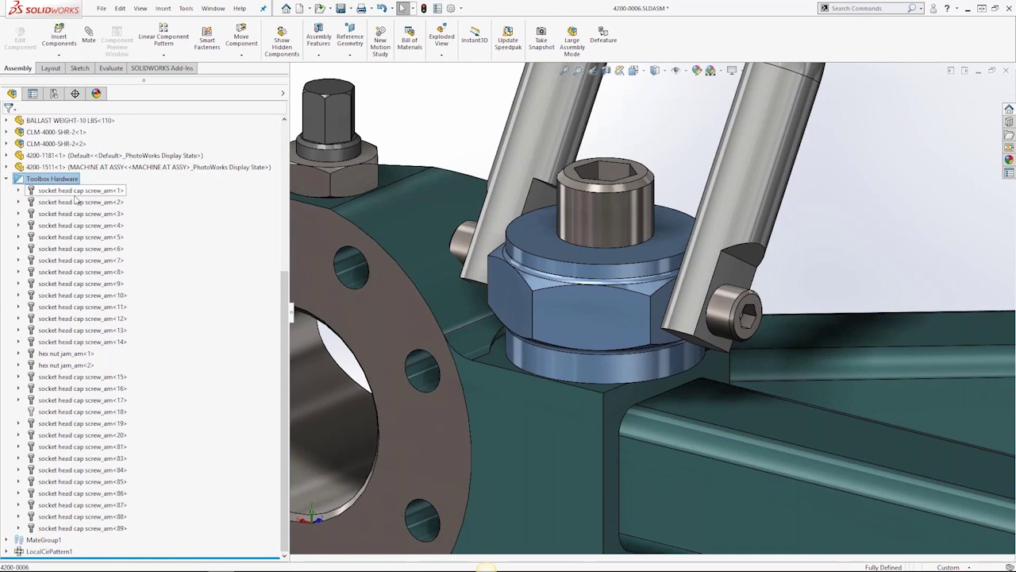
mouse_move(76, 195)
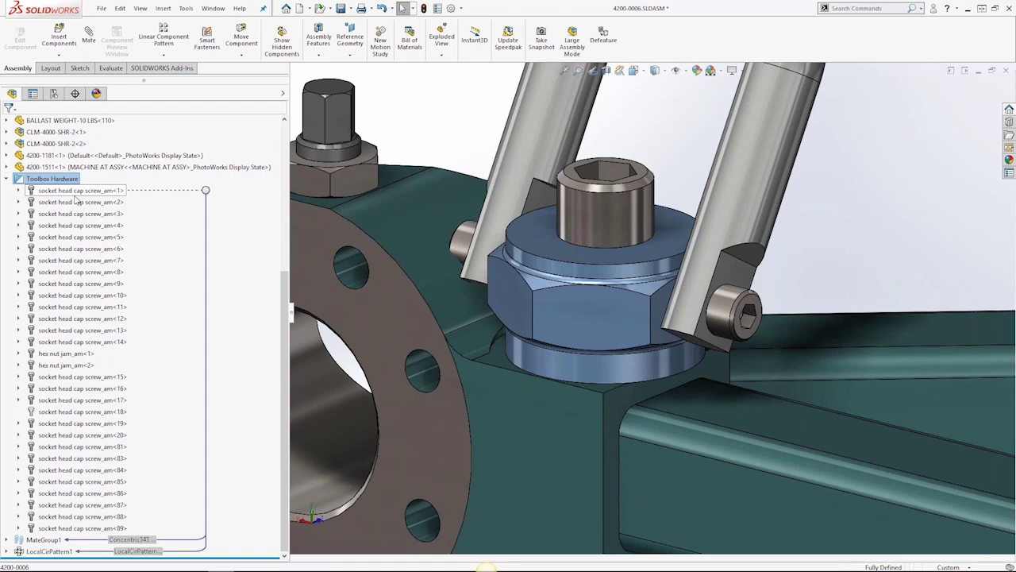
left_click(413, 129)
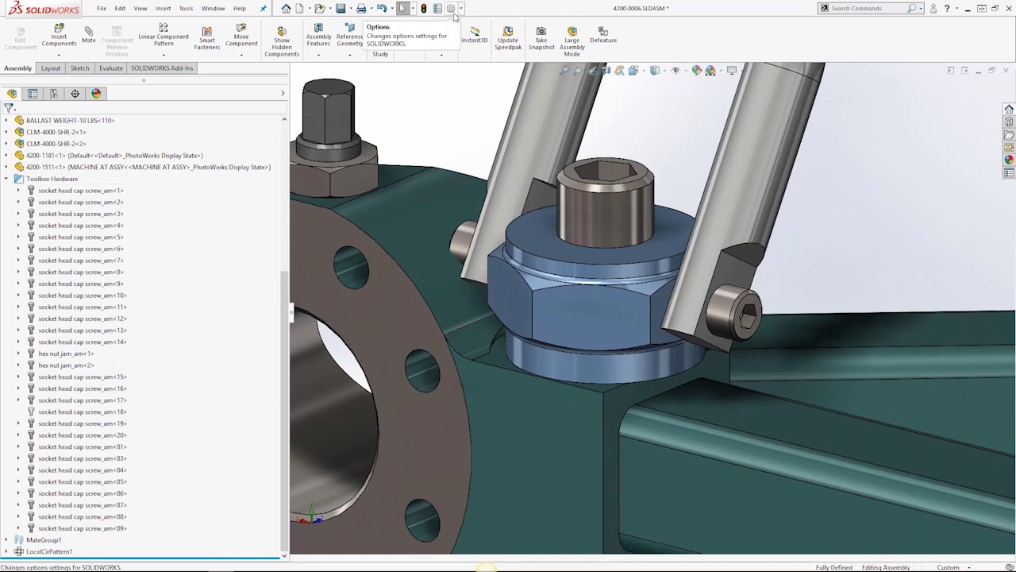
- Check the option to lock rotation of new concentric mates to Toolbox components in the Hole Wizard/Toolbox system options, and accept the options
left_click(455, 15)
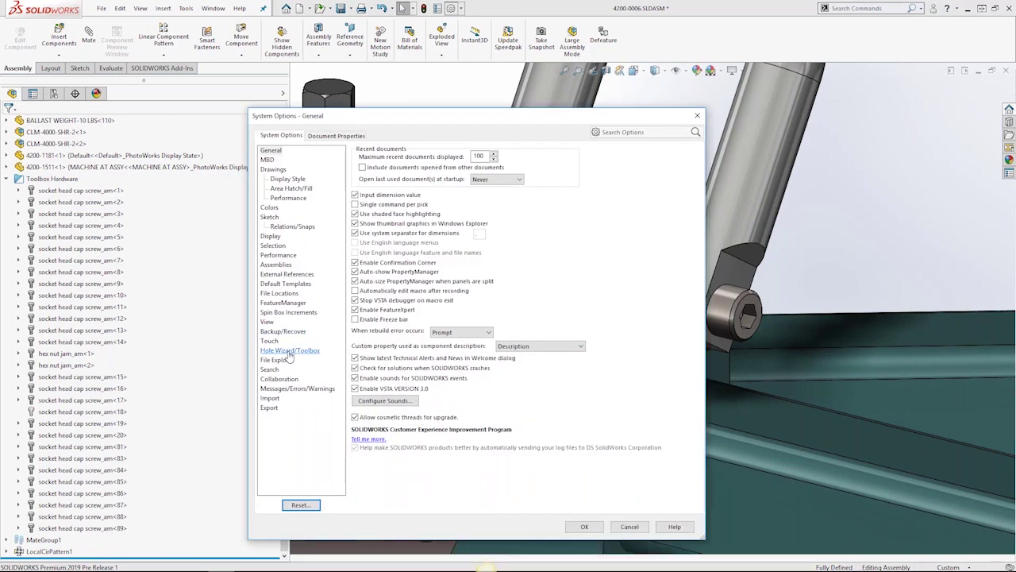
left_click(290, 352)
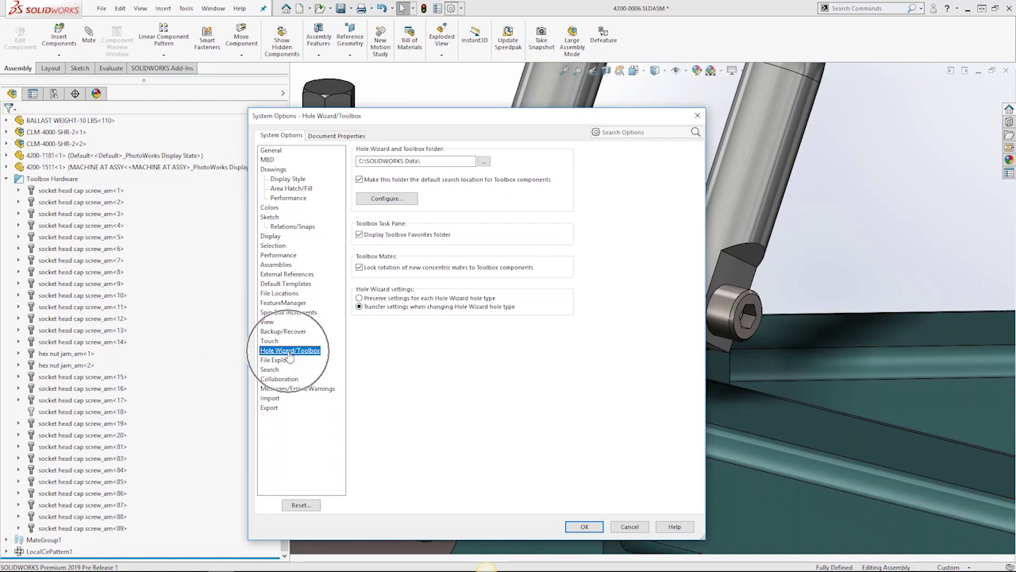
left_click(399, 270)
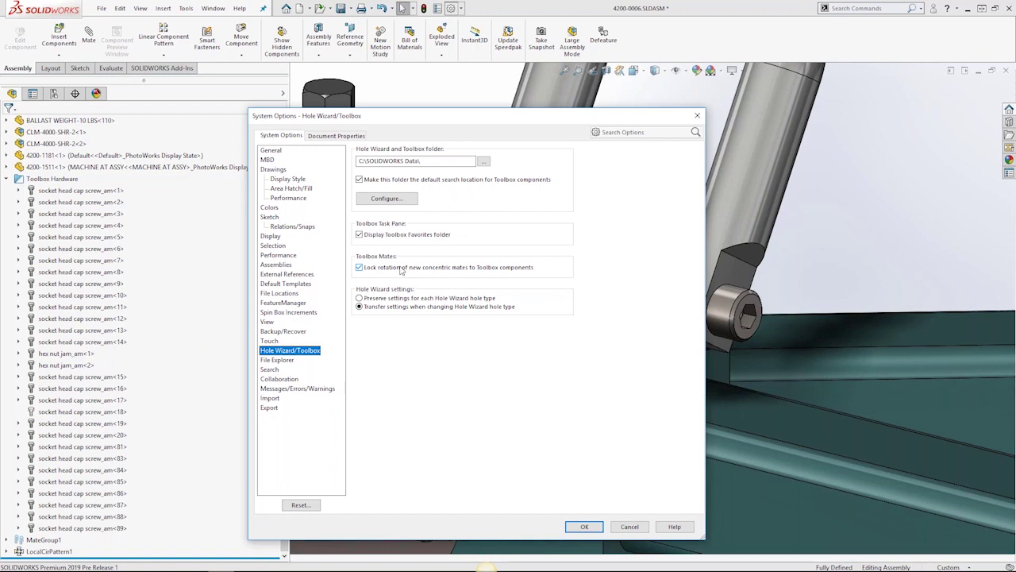
left_click(584, 528)
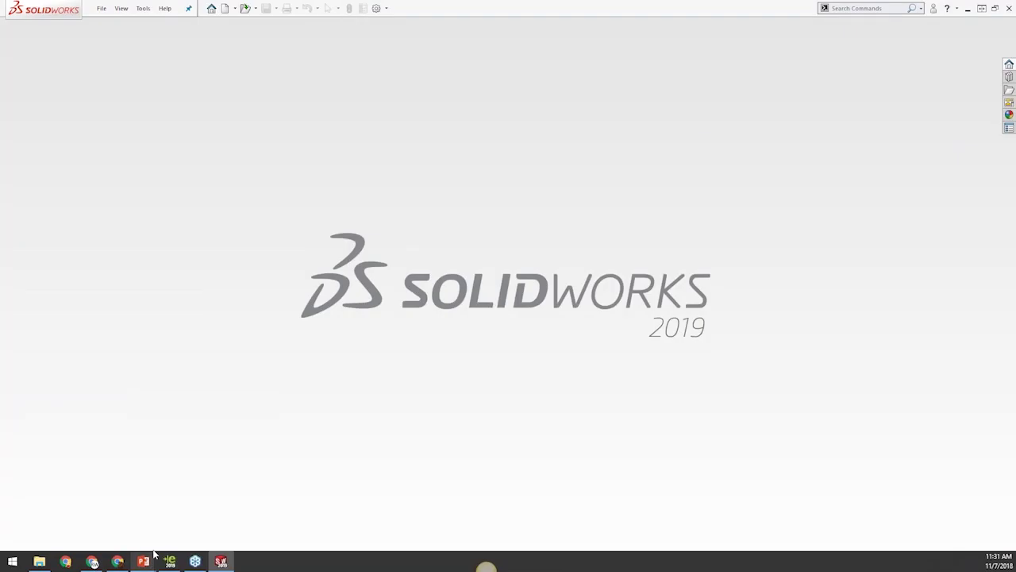
- Switch to the PowerPoint slide show and advance to the Assemblies Summary slide
mouse_move(144, 560)
left_click(171, 515)
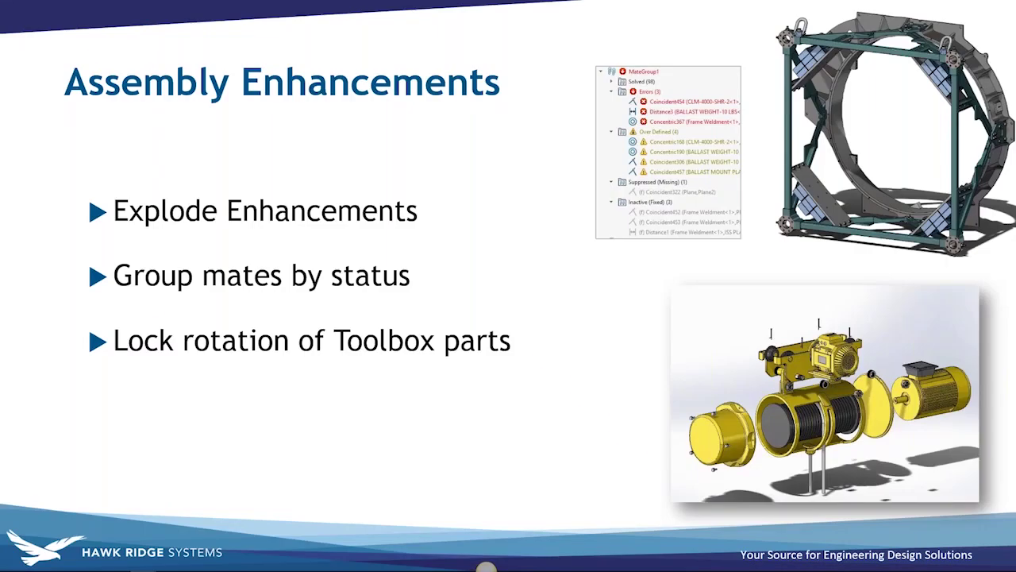
key("Right")
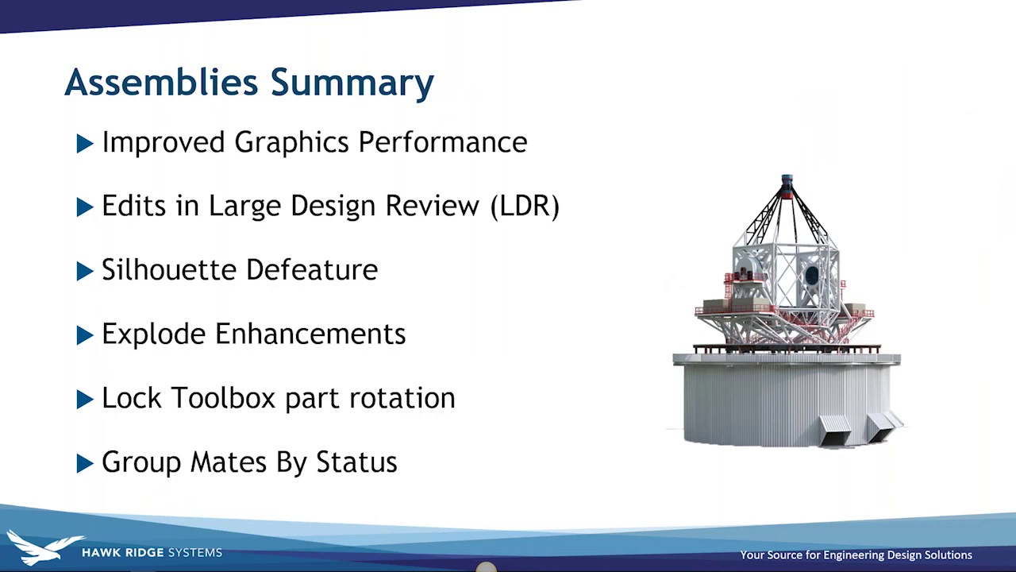
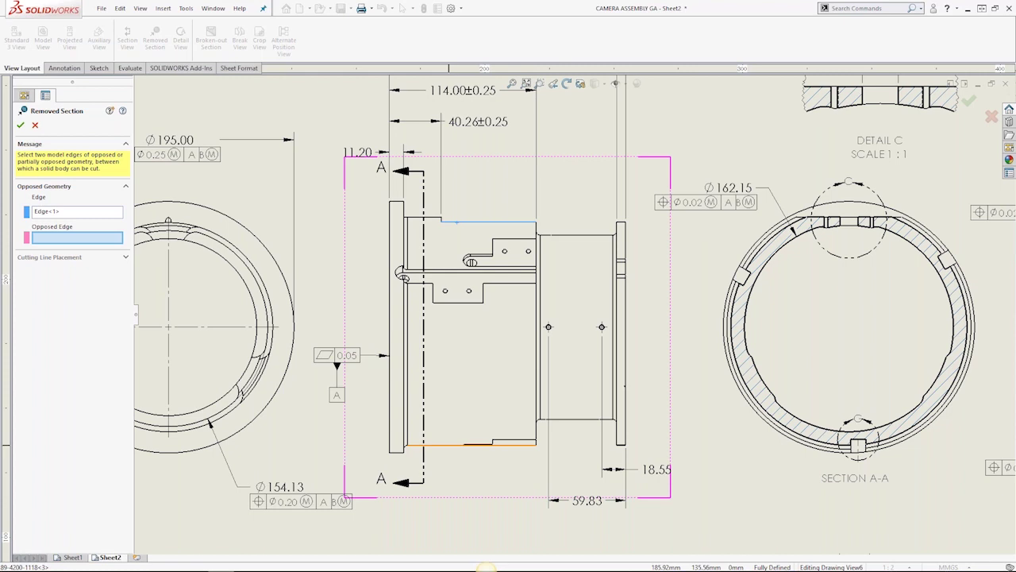
- Create a removed section between the side view's upper edge and opposed lower edge with automatic cutting line placement, placing it below that view
left_click(500, 444)
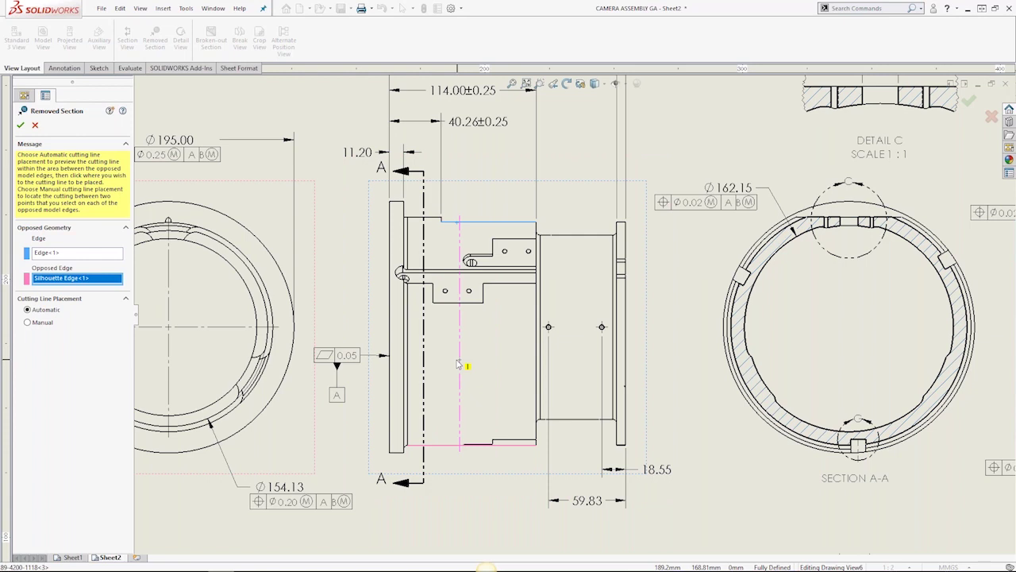
left_click(458, 374)
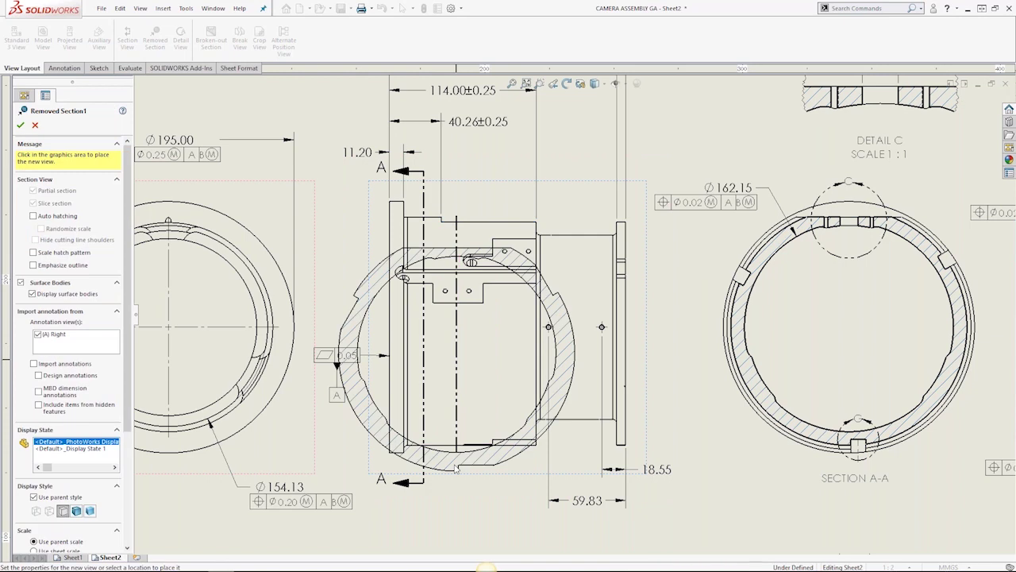
key("f")
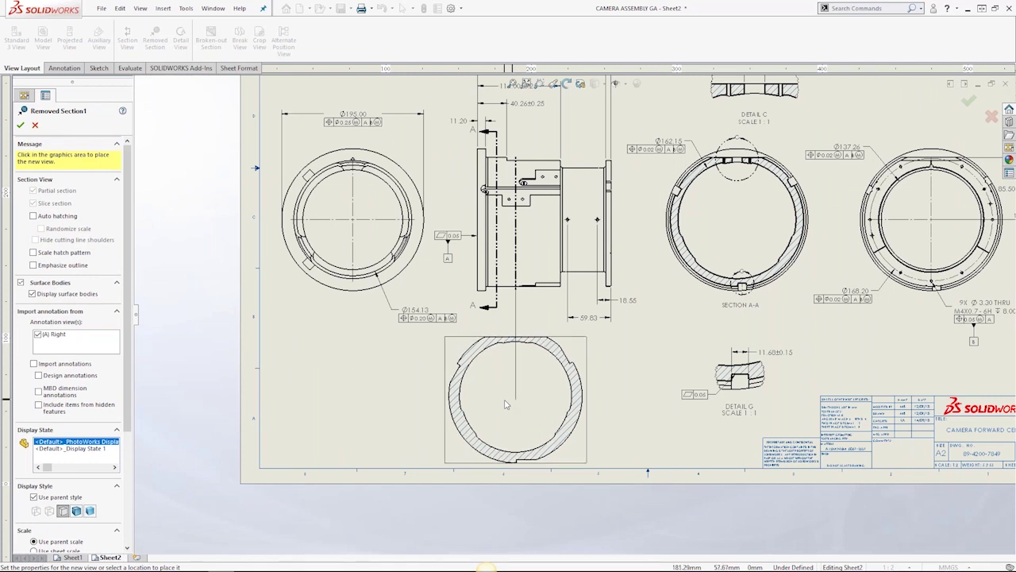
left_click(23, 127)
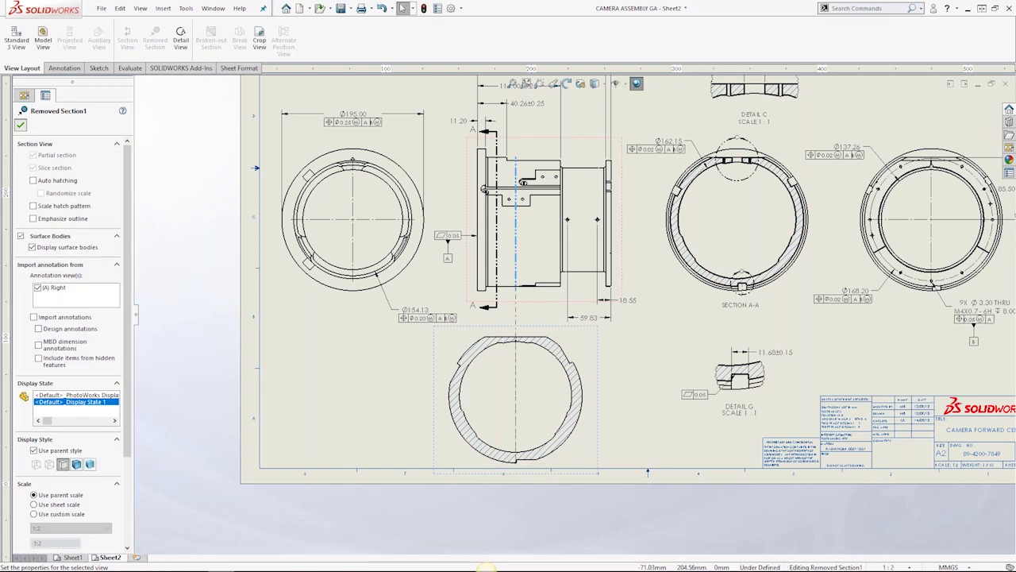
left_click(20, 125)
- Break the removed section's alignment with its parent view and reposition the section freely on the sheet
right_click(545, 365)
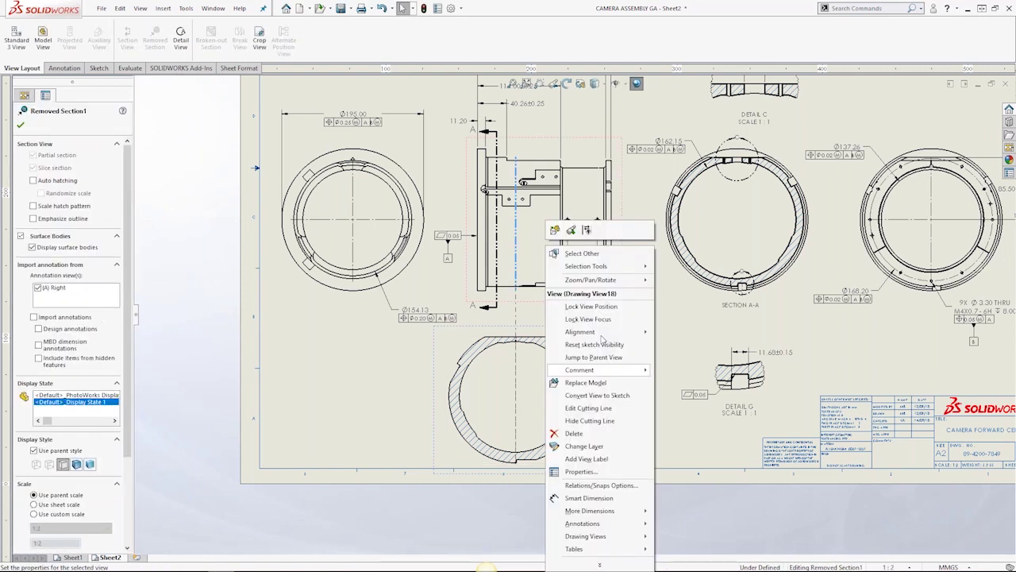
mouse_move(639, 332)
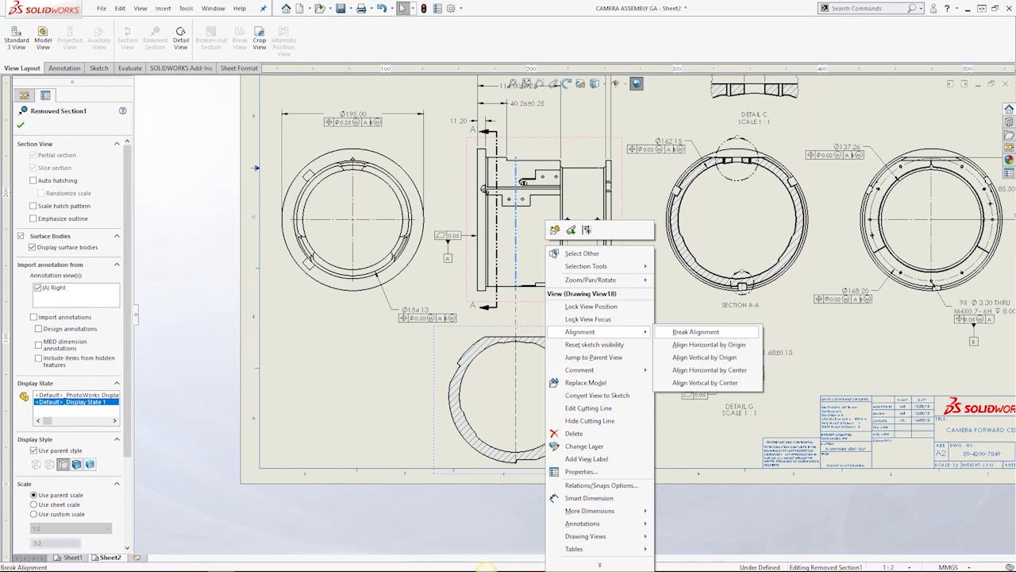
left_click(696, 332)
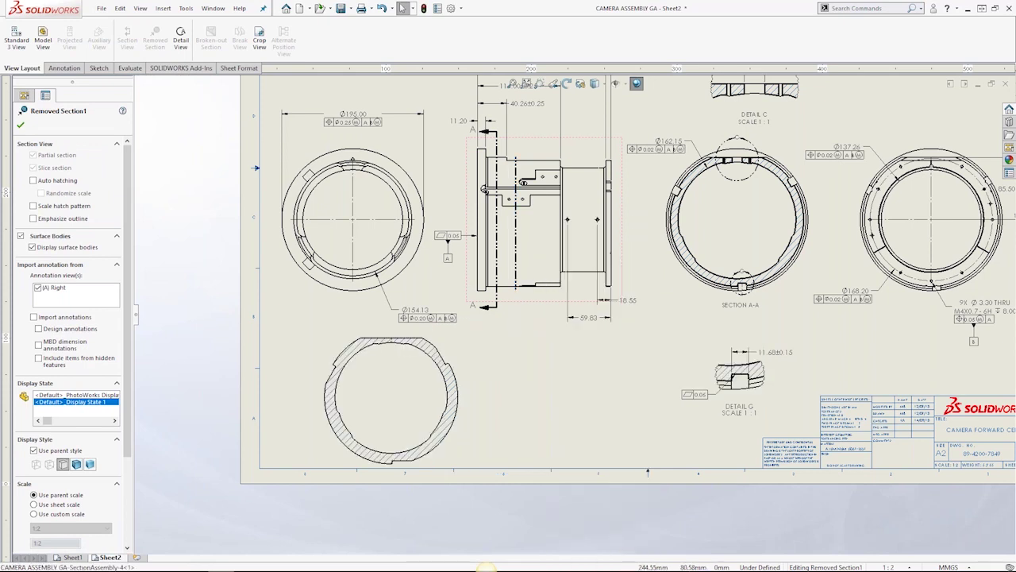
left_click(519, 391)
left_click_drag(598, 351, 594, 360)
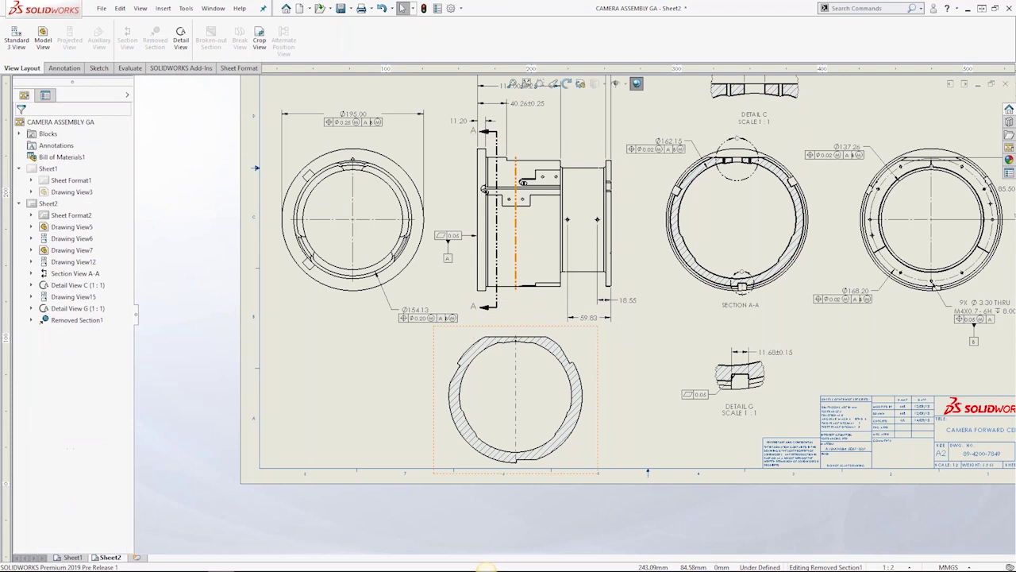
- Start a hole table on the uppermost view with the large central hole as origin, the surrounding flat face for holes, and Radial tag order
scroll(565, 342, "up", 2)
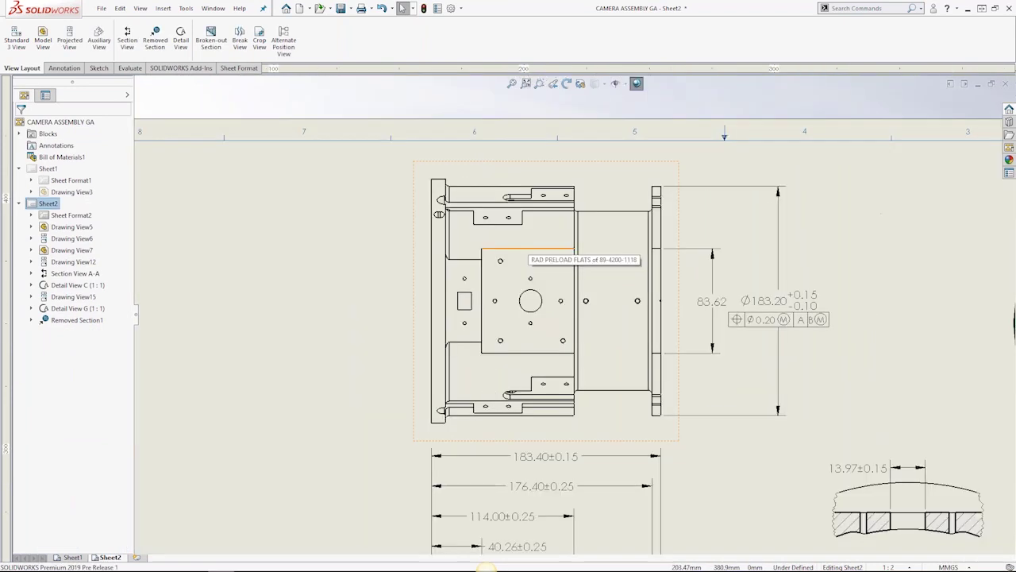
middle_click_drag(526, 247, 635, 242)
left_click(163, 8)
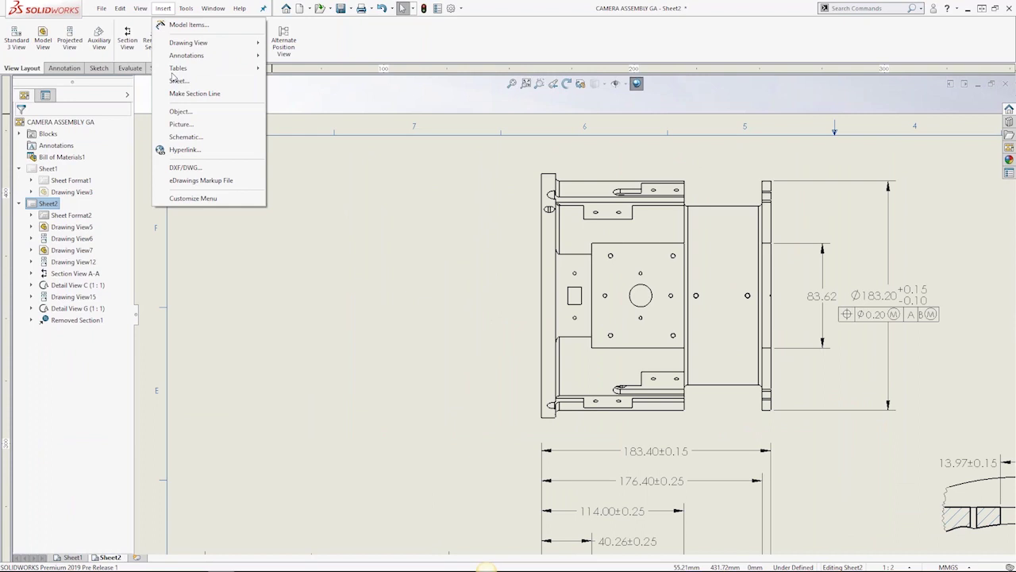
mouse_move(177, 69)
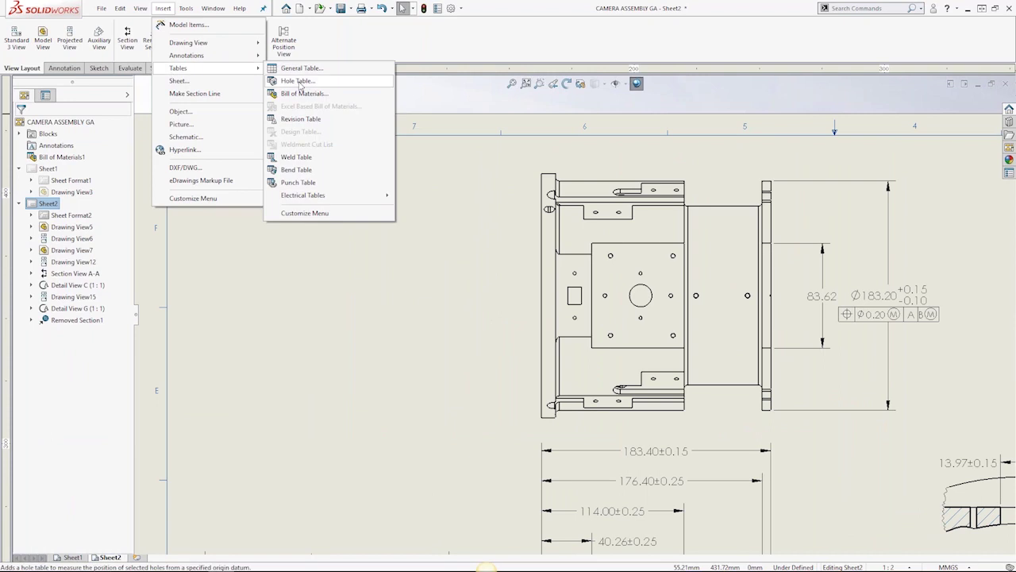
left_click(298, 80)
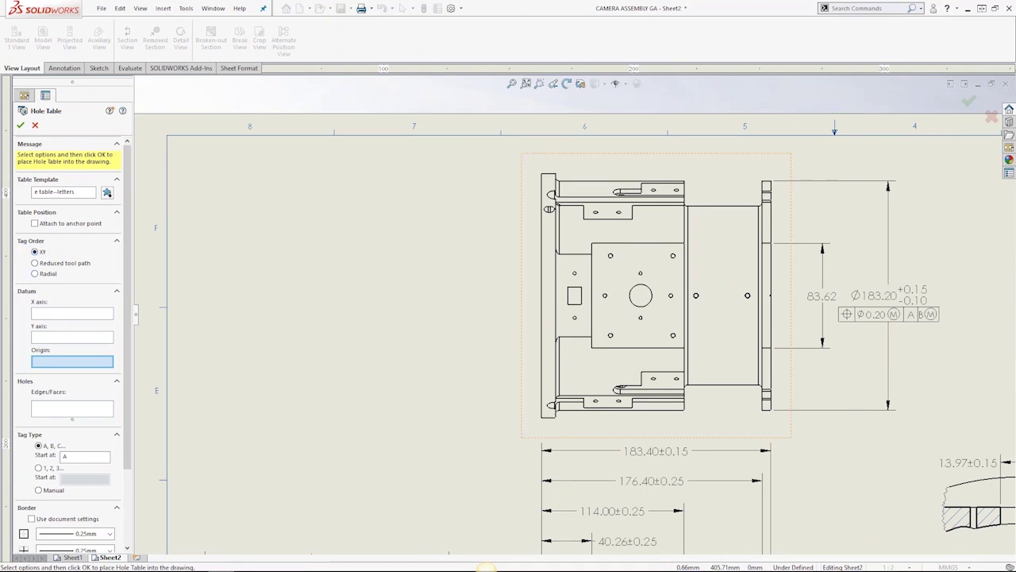
left_click(594, 326)
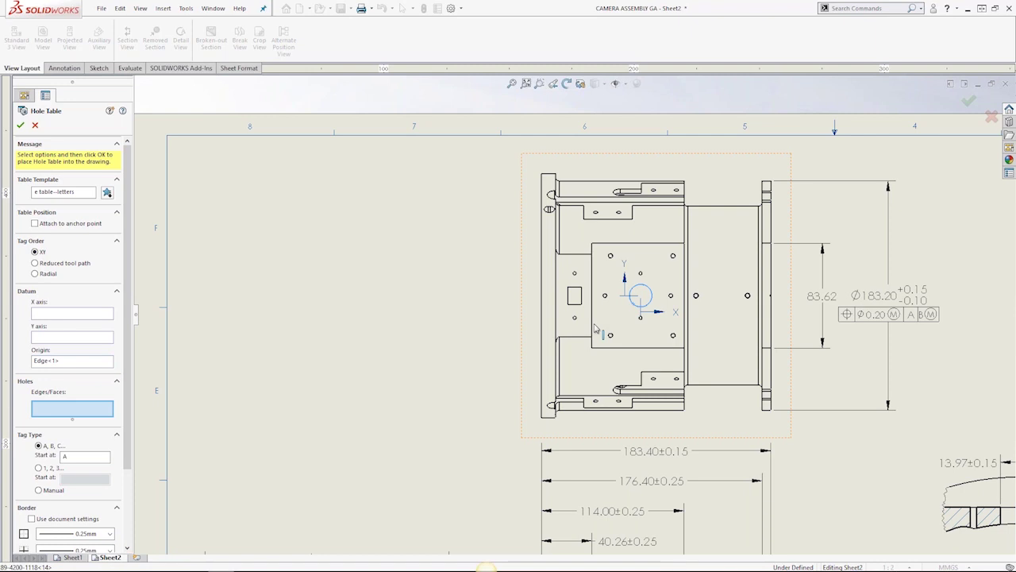
left_click(595, 328)
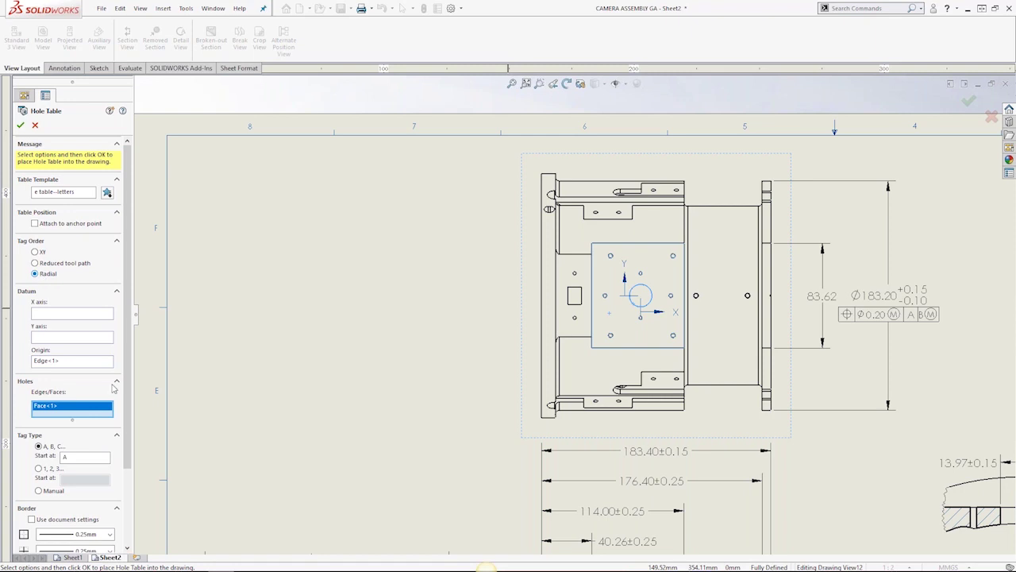
- Set the hole table's tag type to Manual, load the selected face's holes, and place the table in the sheet's upper-left corner
scroll(37, 344, "down", 1)
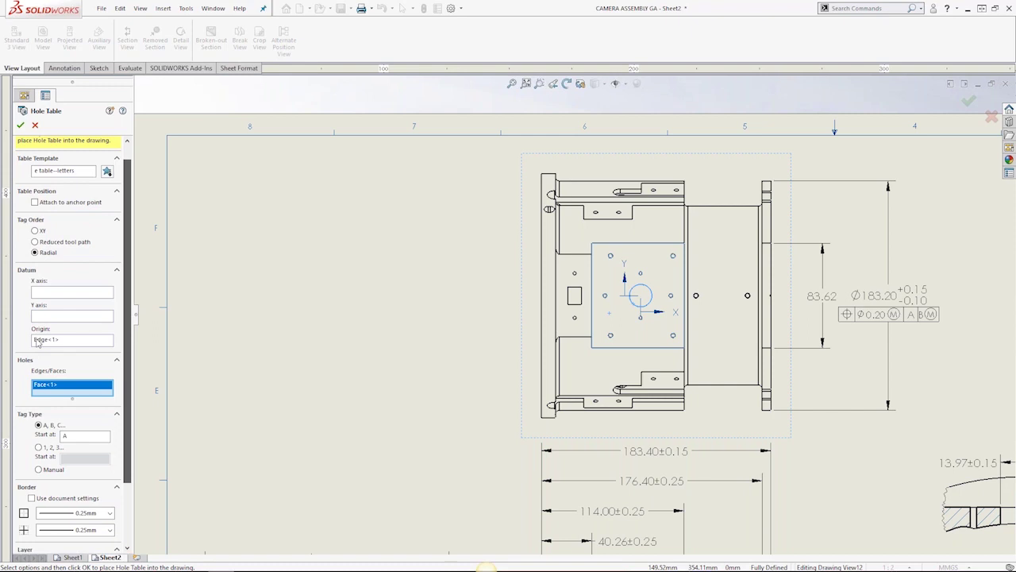
scroll(37, 343, "down", 3)
left_click(39, 372)
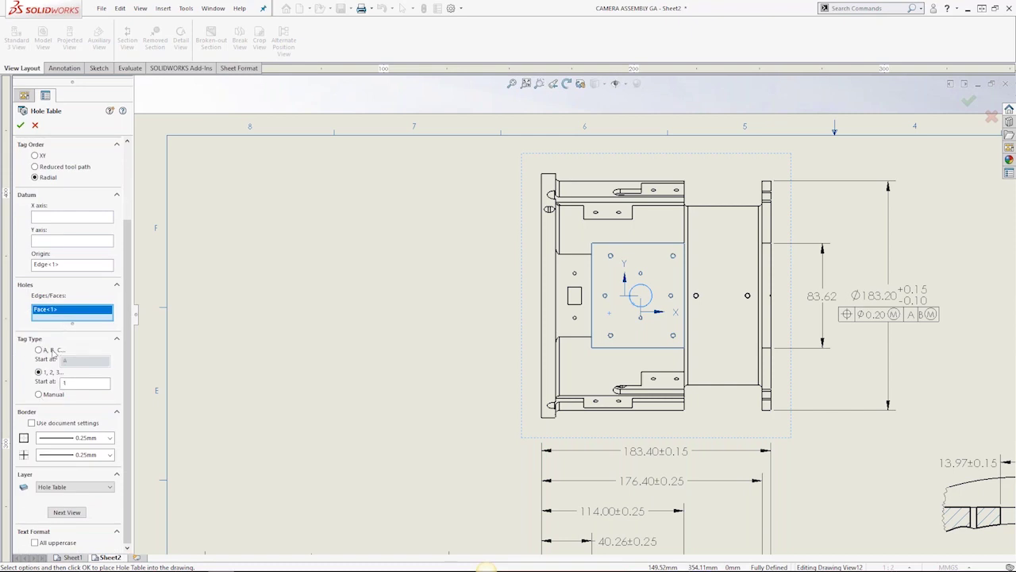
left_click(38, 394)
left_click(38, 349)
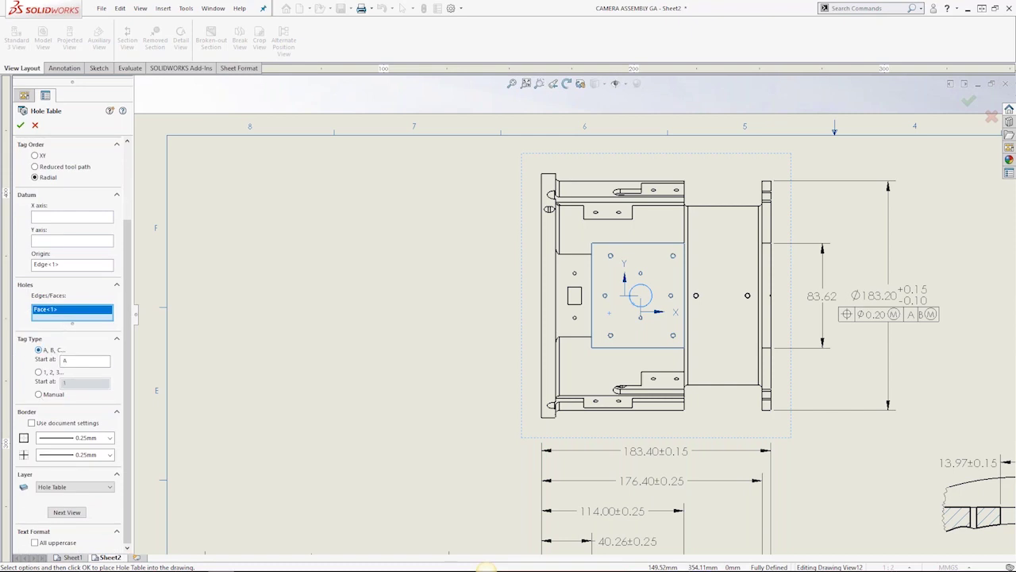
left_click(54, 394)
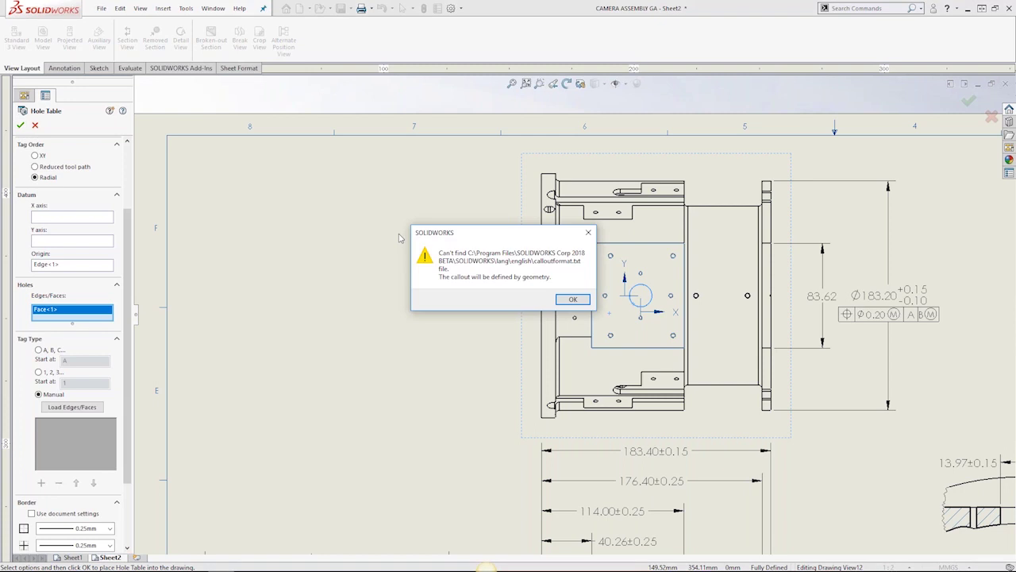
left_click(573, 299)
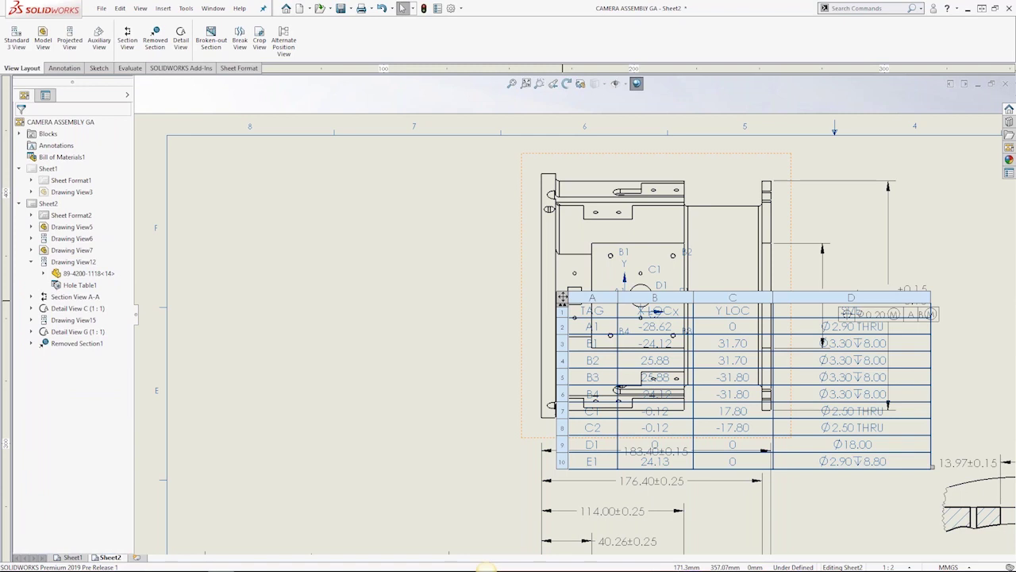
left_click(161, 129)
middle_click_drag(561, 297, 607, 369)
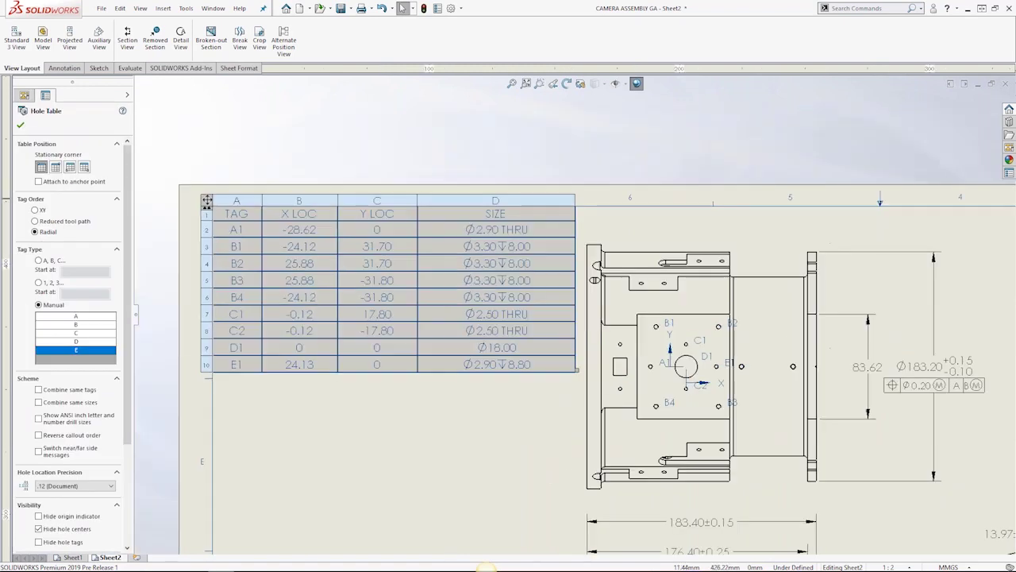
- Rename the hole table's manual tags A and B to AA and BB
left_click(56, 317)
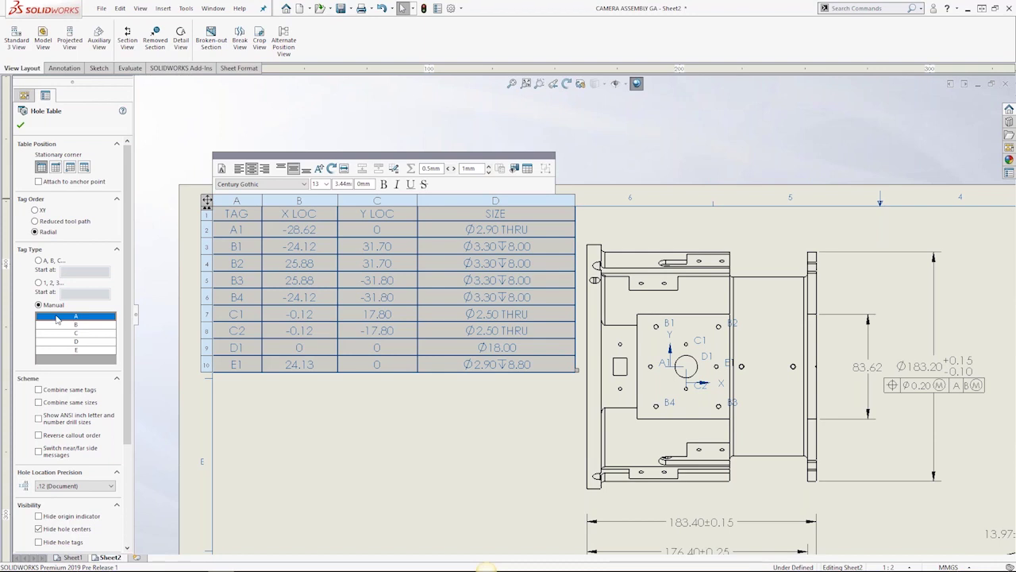
left_click(56, 317)
type("A")
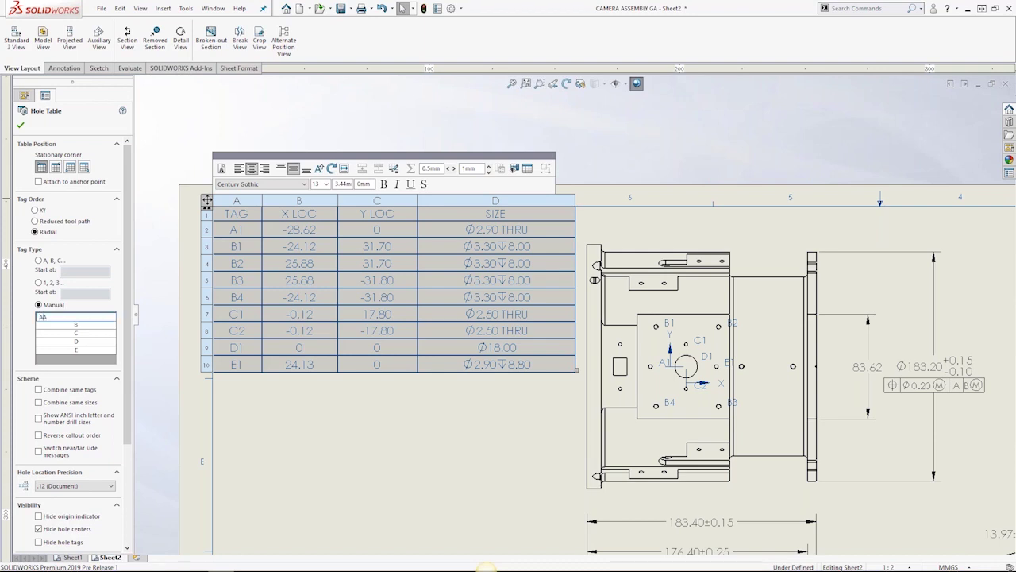
left_click(56, 324)
type("B")
key("Return")
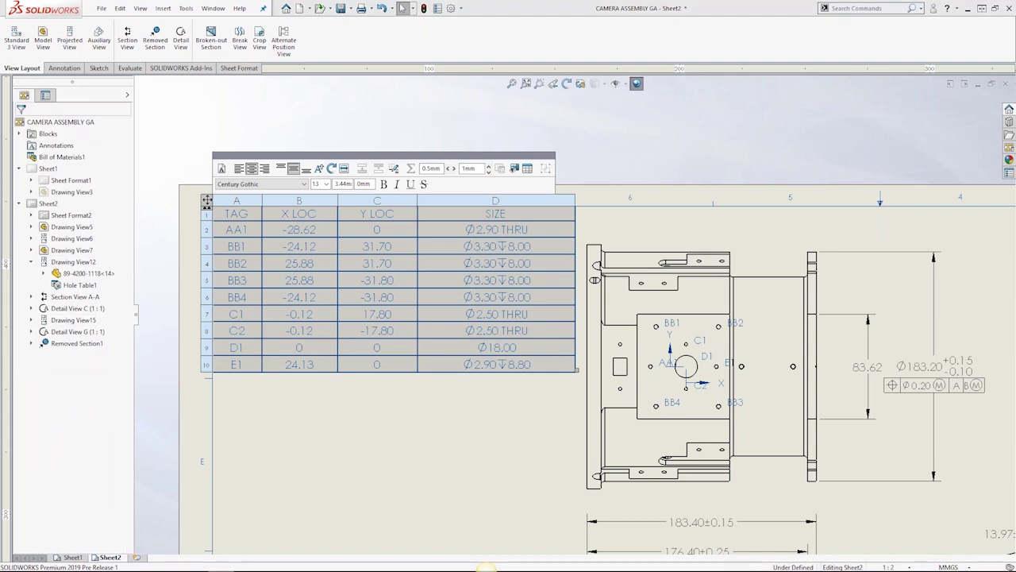
- Combine the same sizes in the hole table and deselect the table
left_click(236, 363)
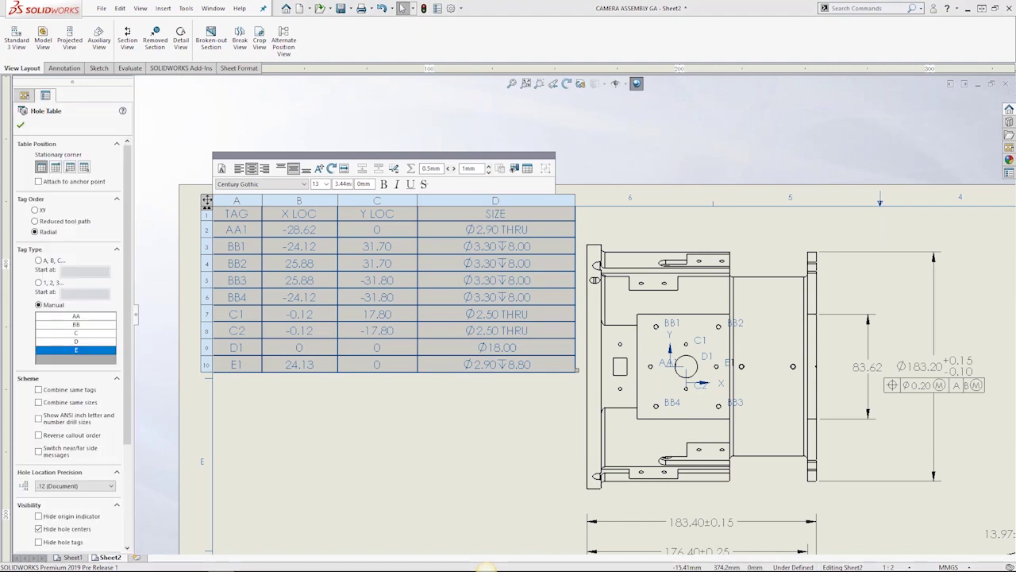
left_click(39, 402)
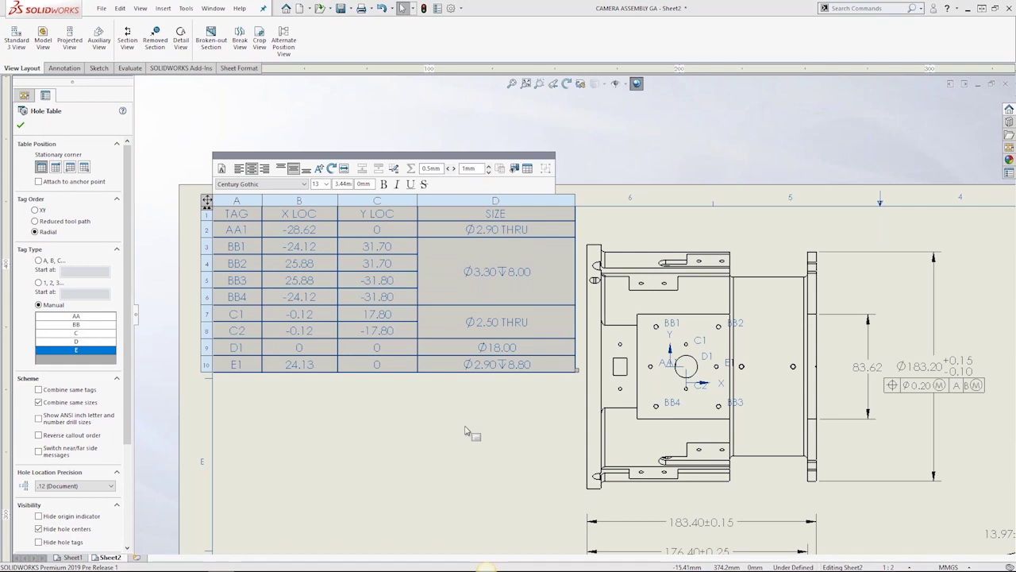
left_click(466, 430)
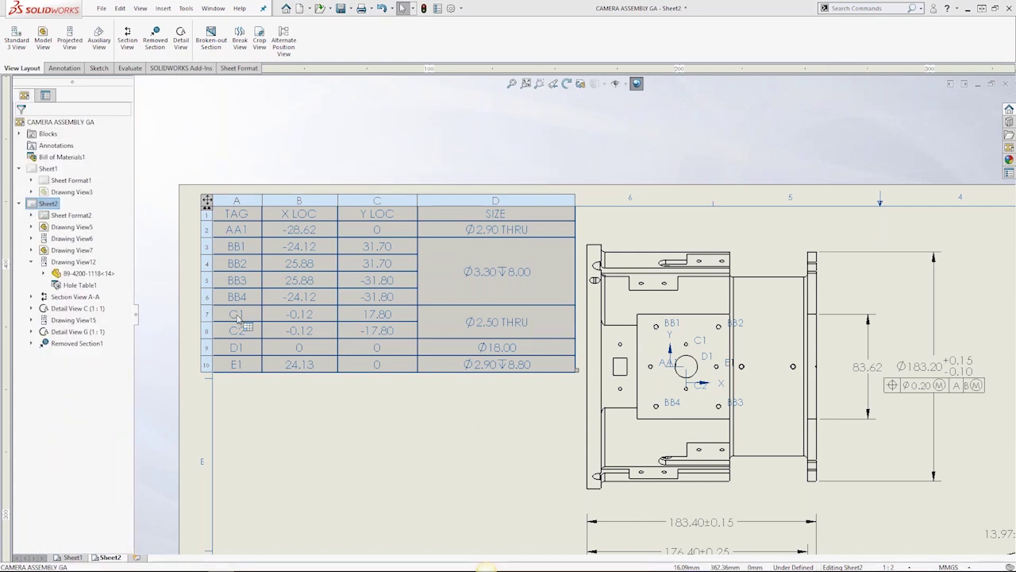
- Assign the tag prefix AC to all holes of the same size as C1, and deselect the table
left_click(238, 316)
right_click(239, 224)
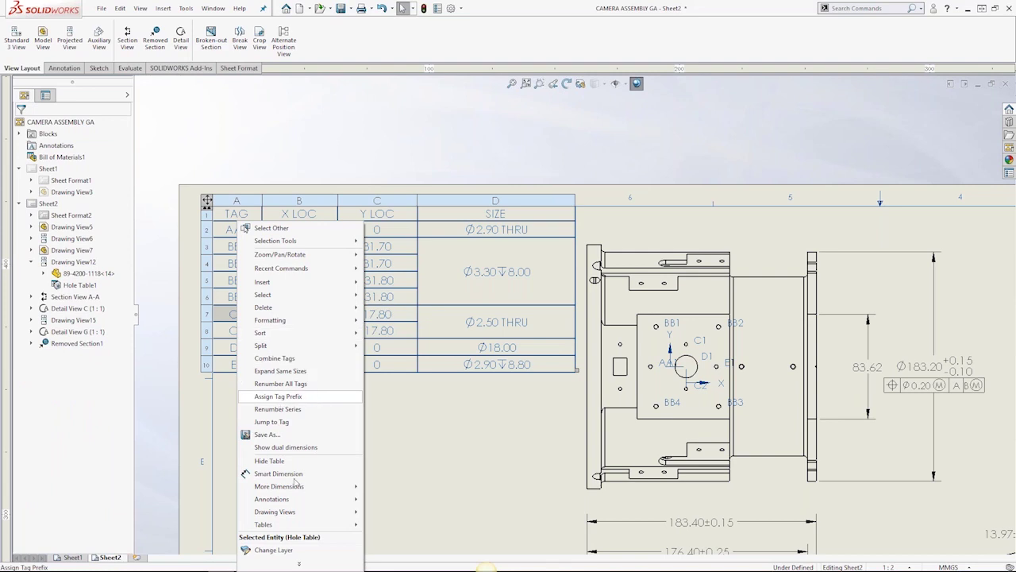
key("Escape")
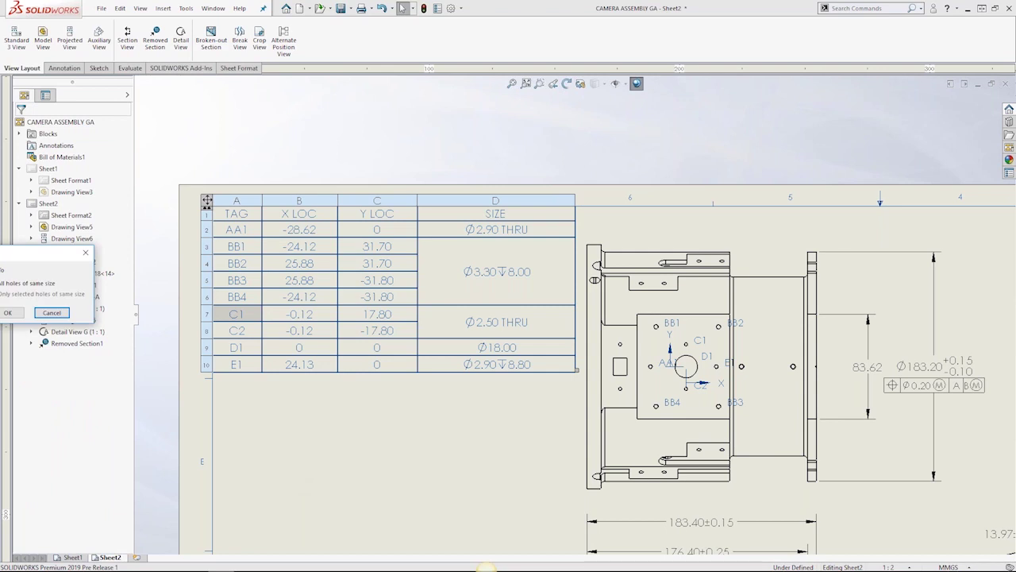
double_click(335, 307)
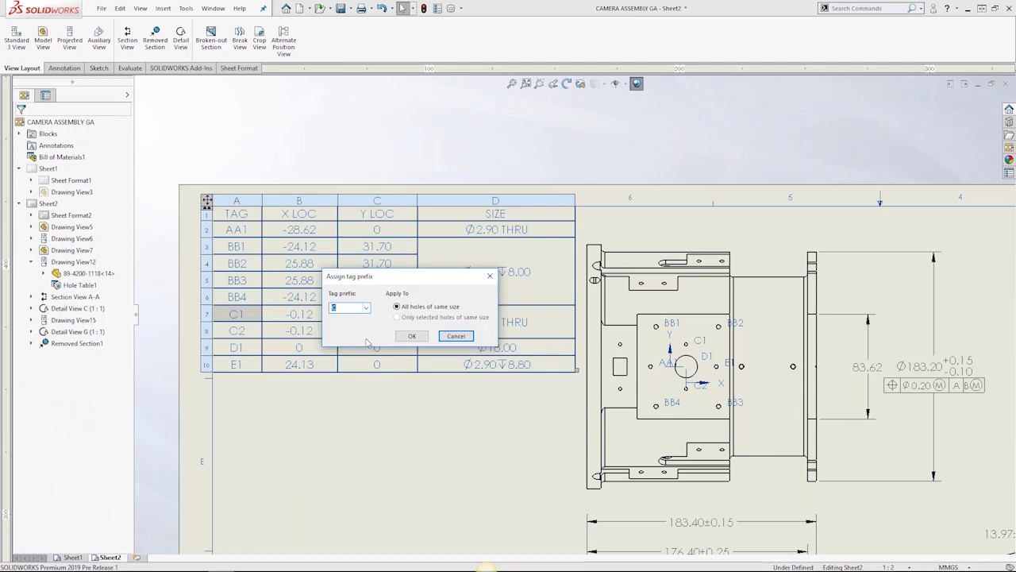
left_click(366, 307)
left_click(346, 455)
key("Return")
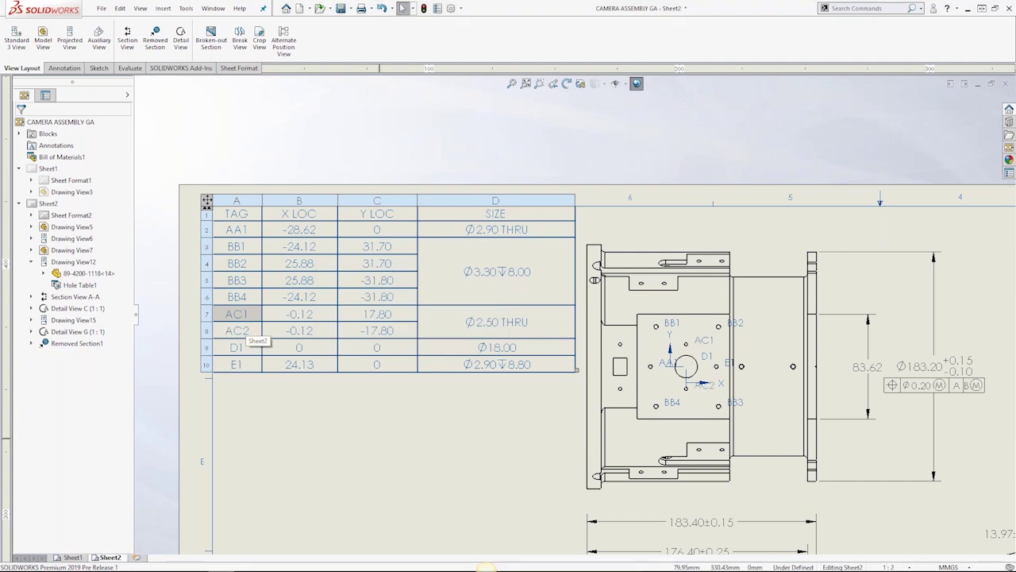
left_click(48, 203)
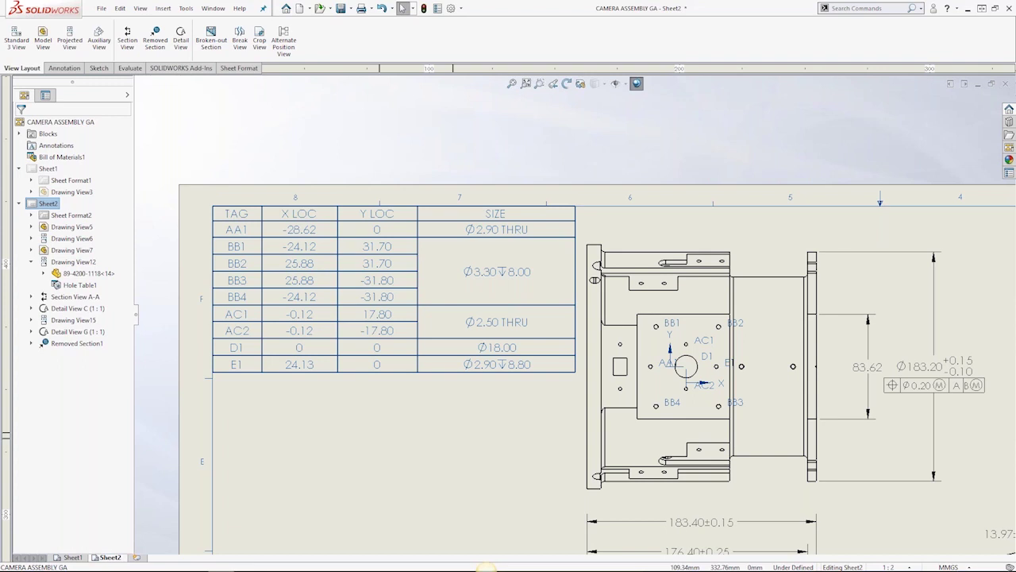
- Exclude Section View A-A, the front view below the overall dimensions, and the top view from automatic update
scroll(581, 312, "up", 2)
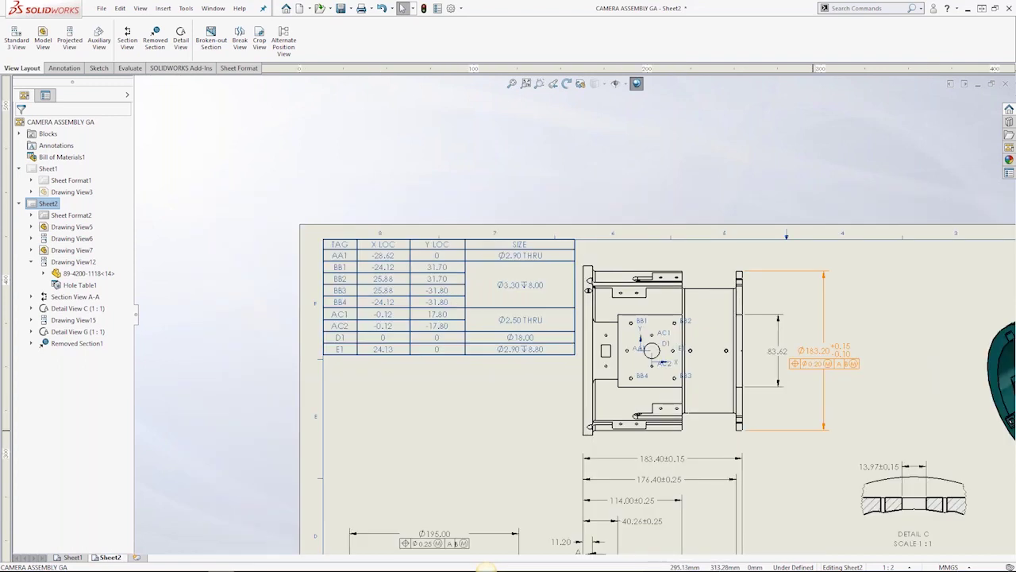
scroll(548, 484, "up", 2)
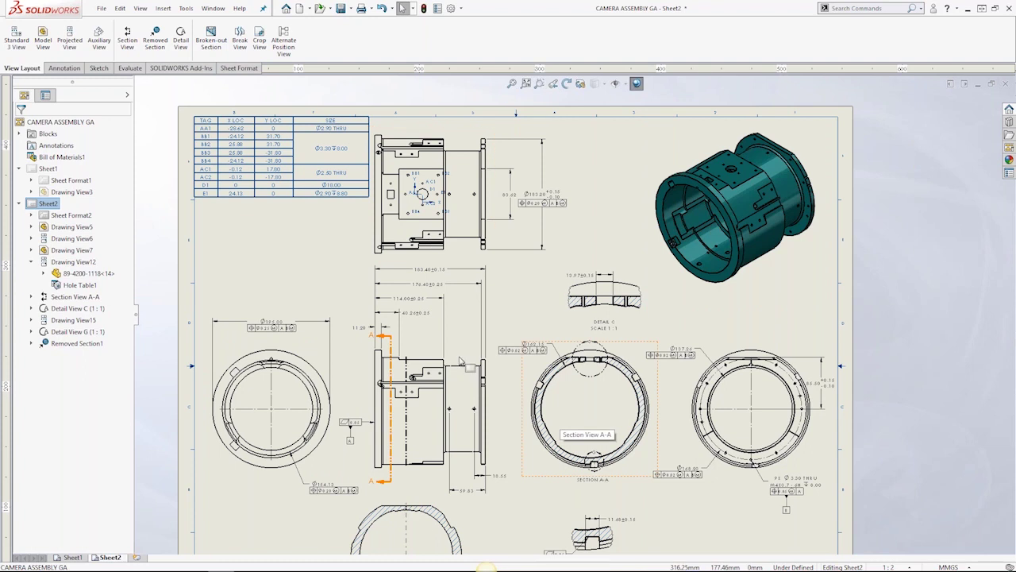
left_click(384, 361)
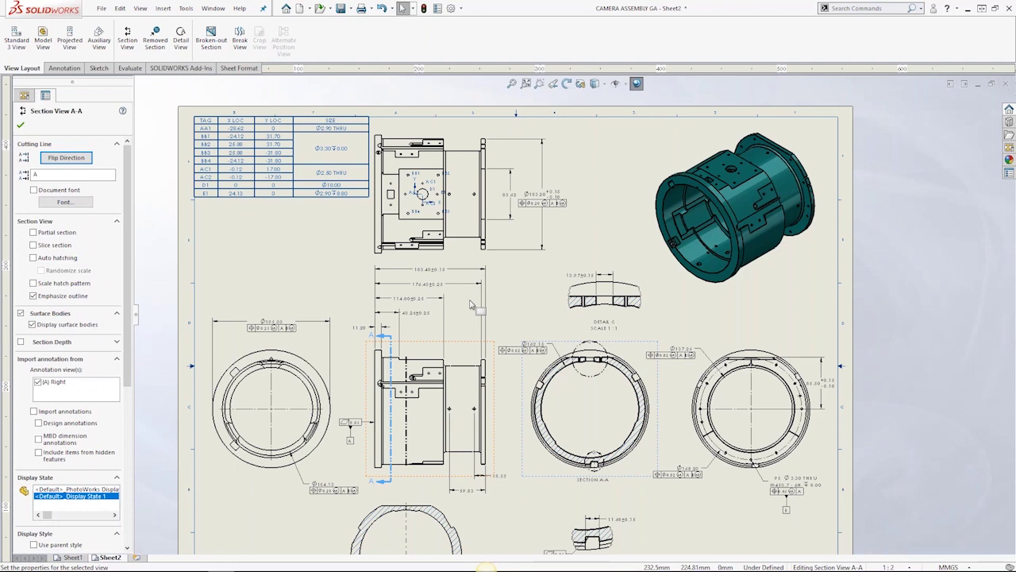
left_click(468, 255)
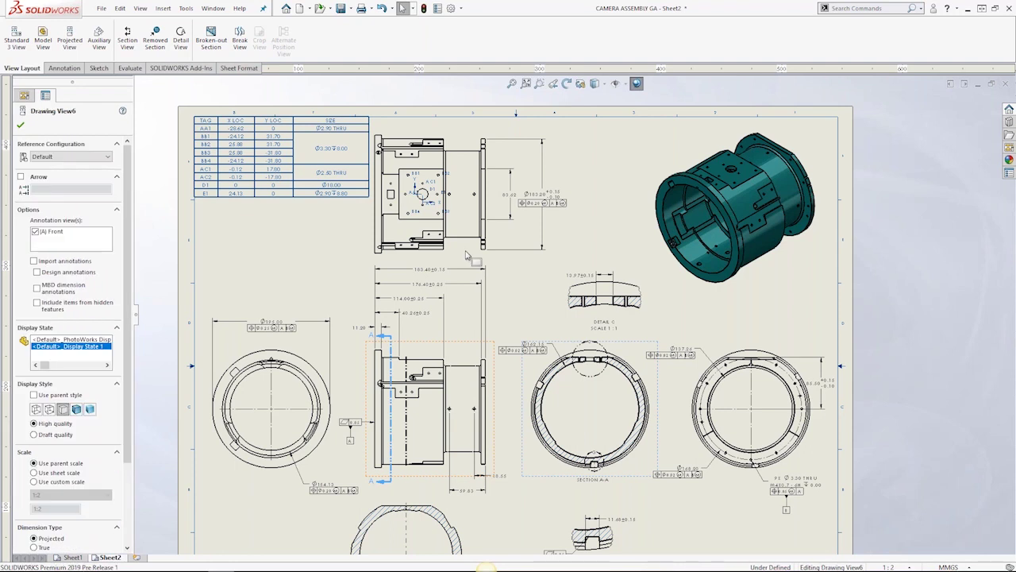
left_click(467, 255, "ctrl")
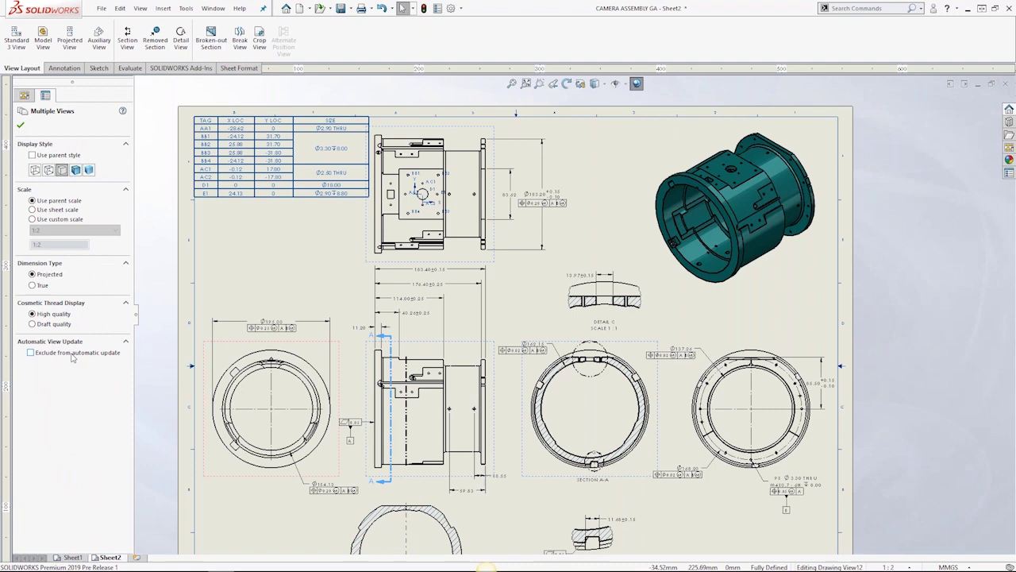
left_click(73, 357)
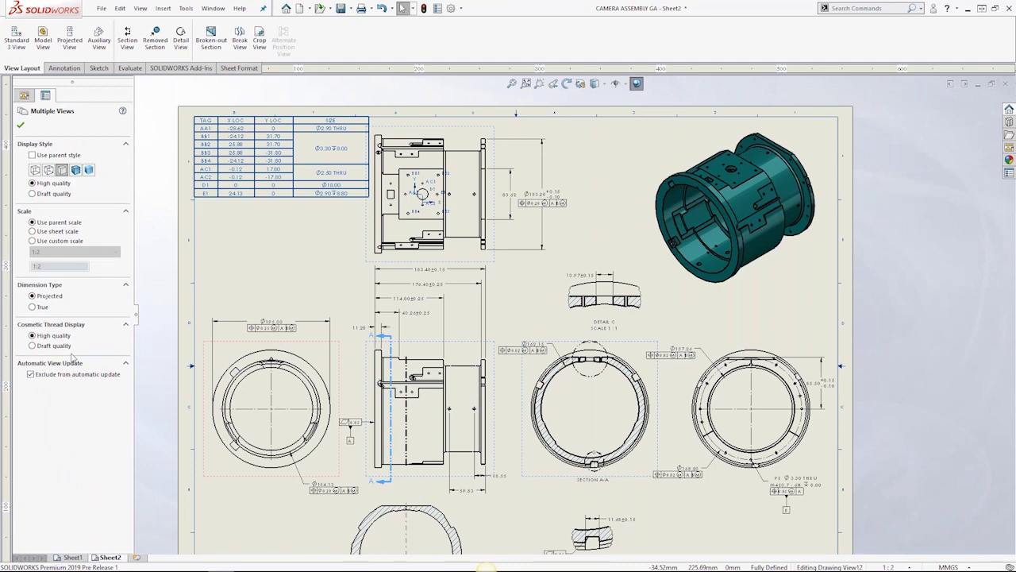
left_click(735, 206)
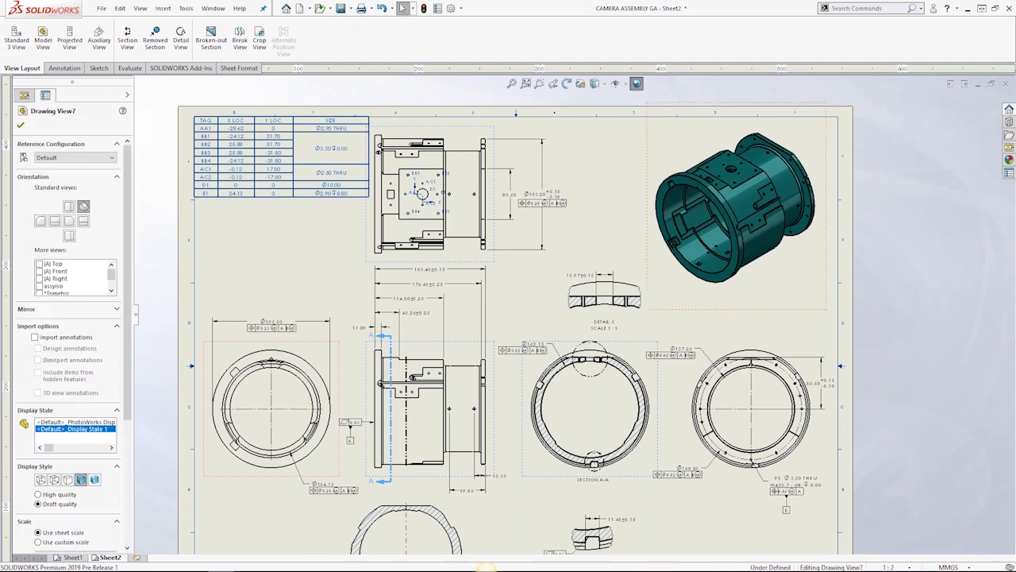
key("ctrl+Tab")
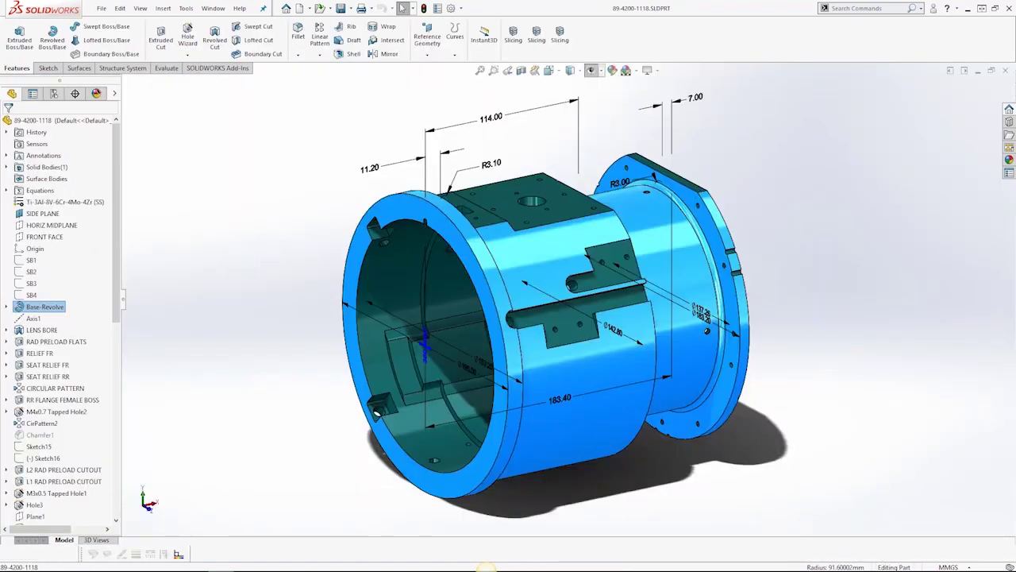
double_click(693, 98)
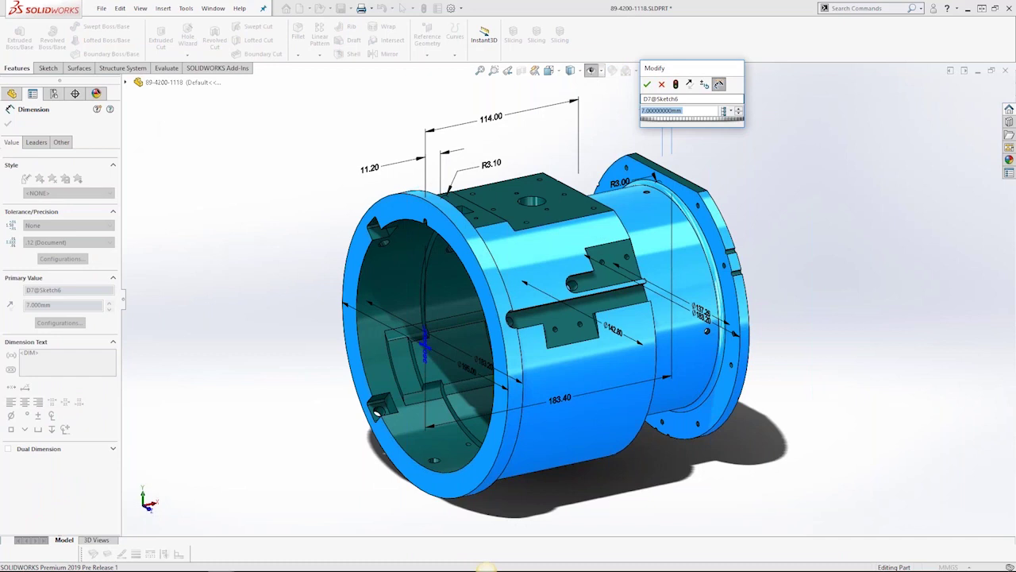
type("13")
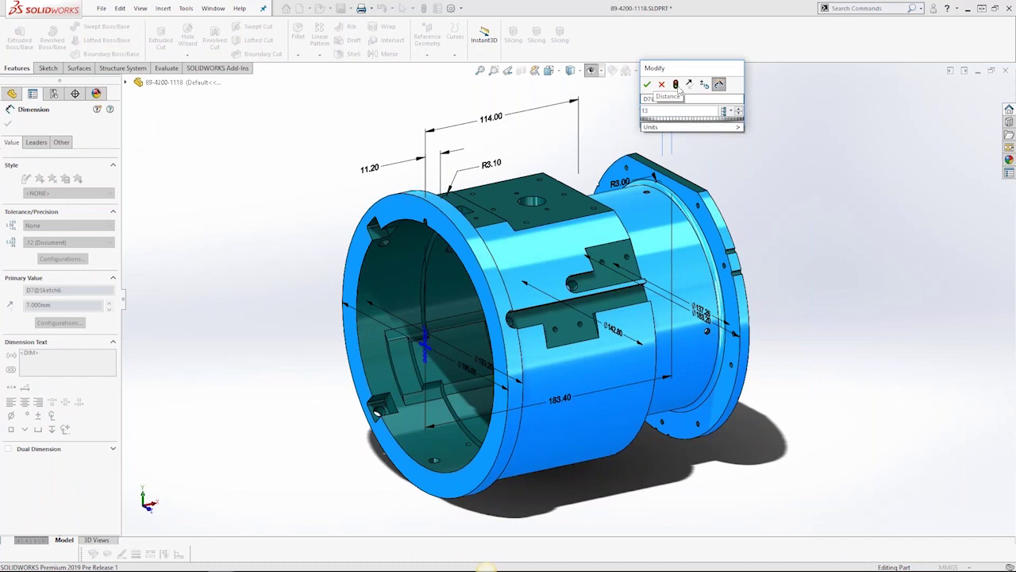
left_click(676, 84)
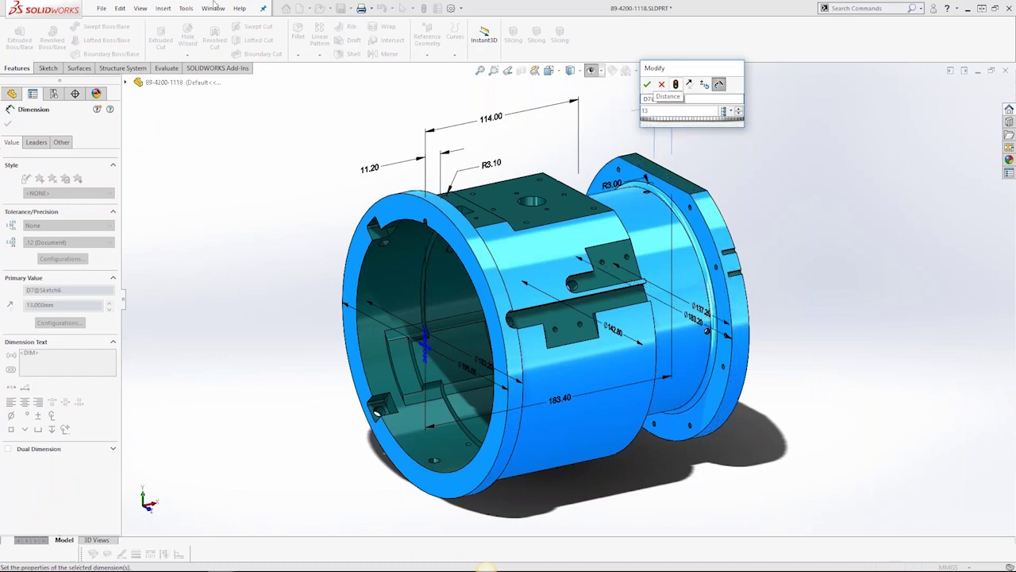
key("Return")
- Return to the CAMERA ASSEMBLY GA drawing and examine the views excluded from automatic update
left_click(213, 8)
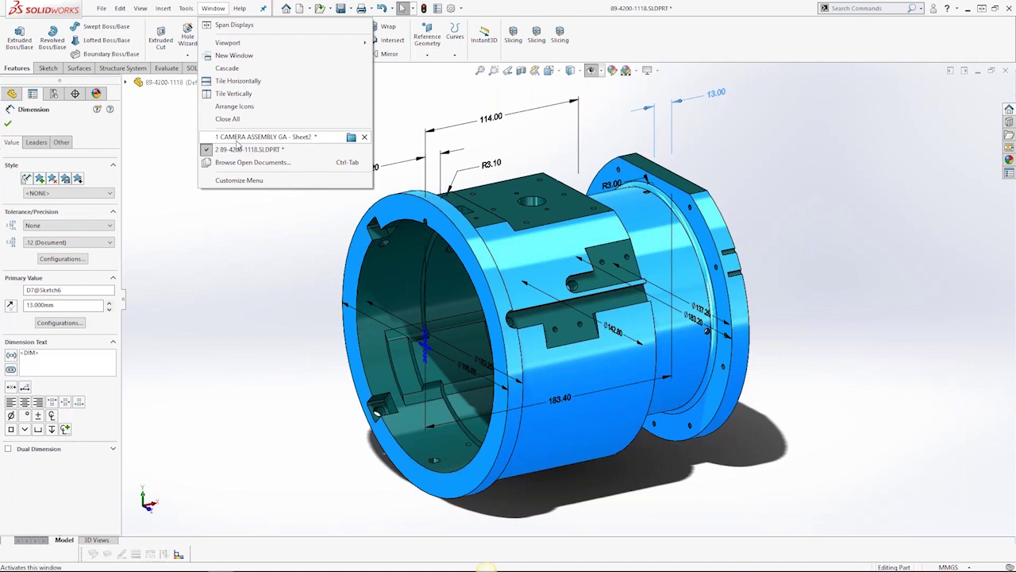
left_click(238, 138)
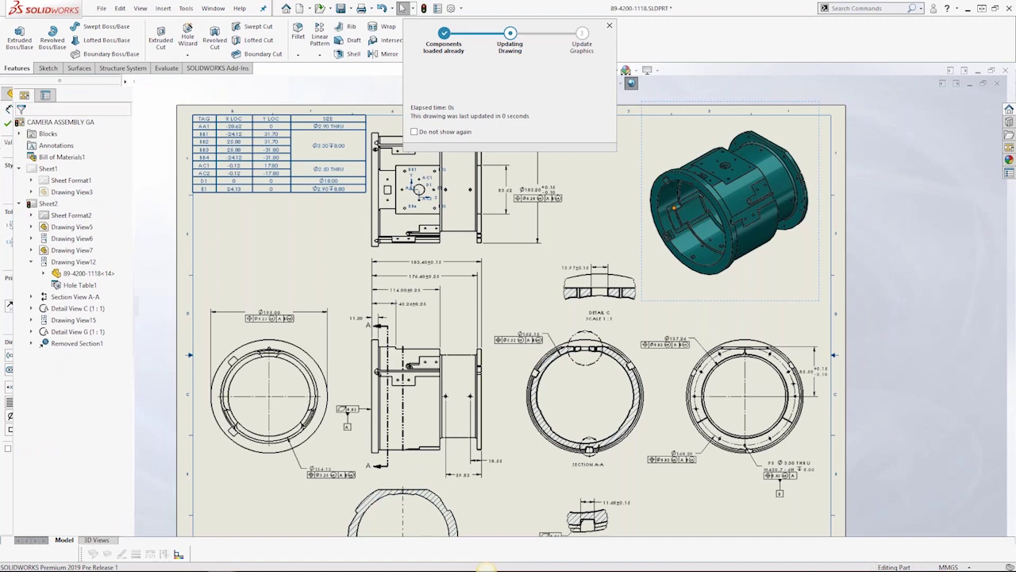
middle_click_drag(499, 308, 492, 231)
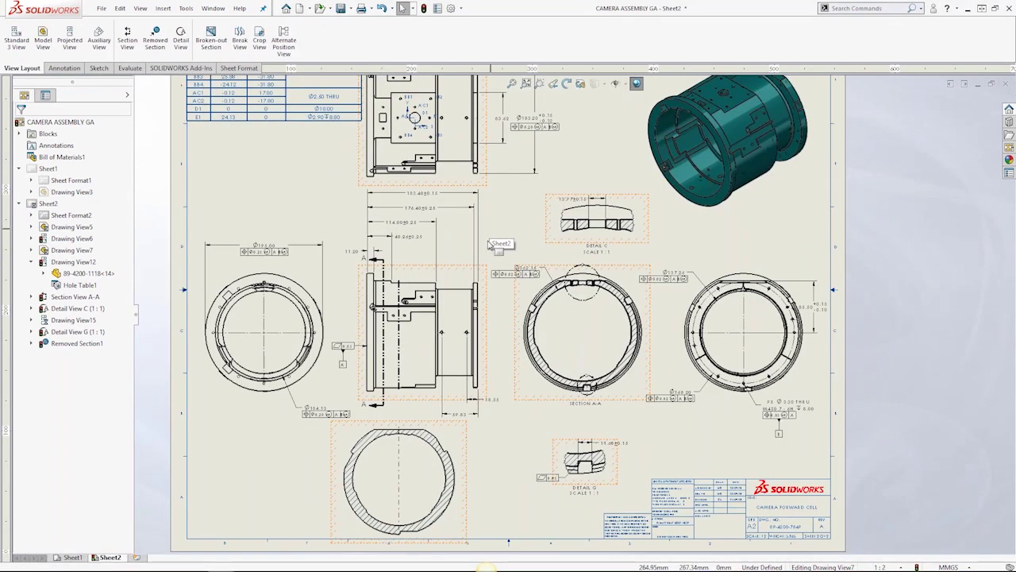
middle_click_drag(488, 243, 474, 256)
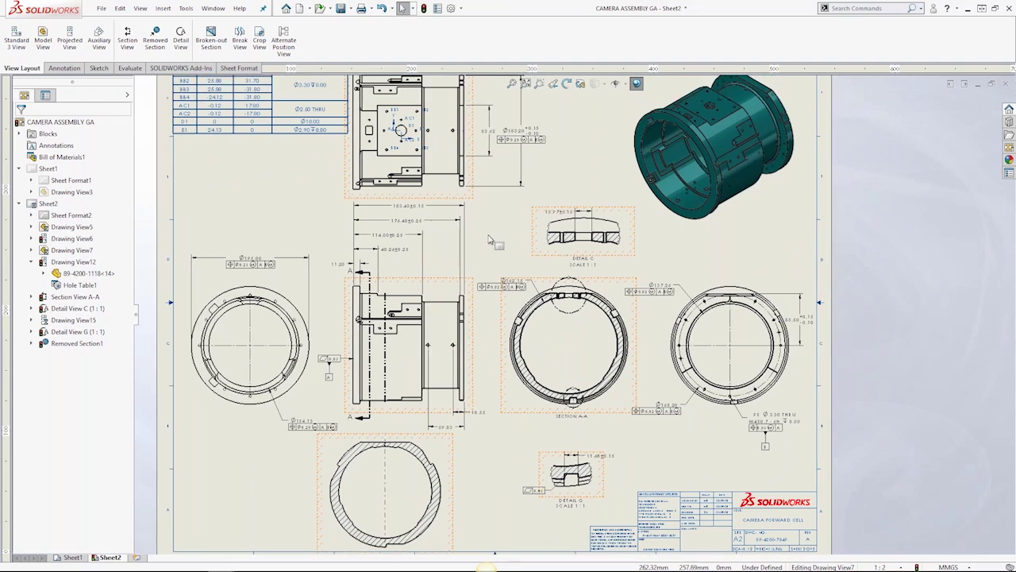
scroll(448, 205, "down", 1)
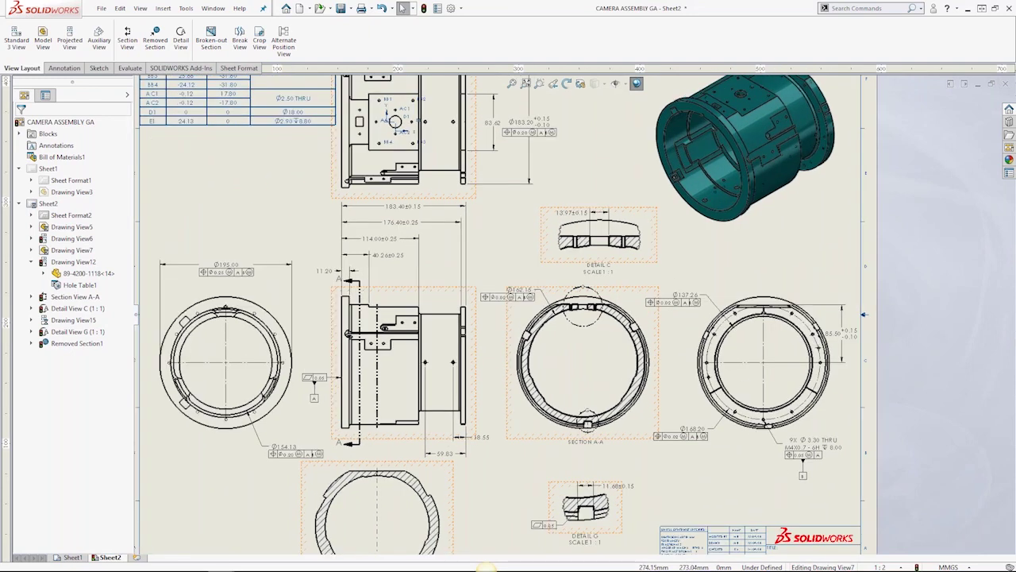
scroll(469, 217, "down", 2)
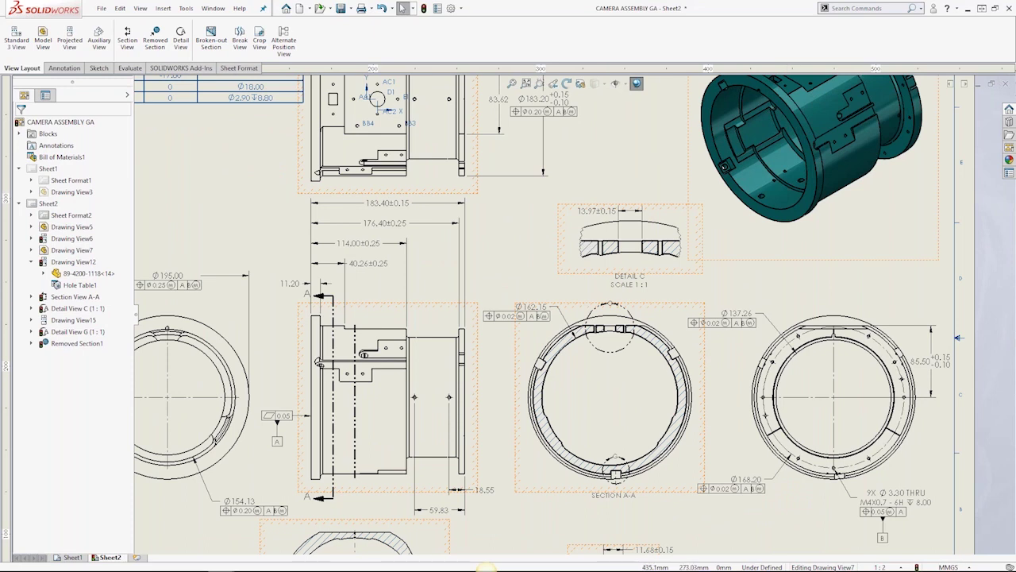
left_click(764, 271)
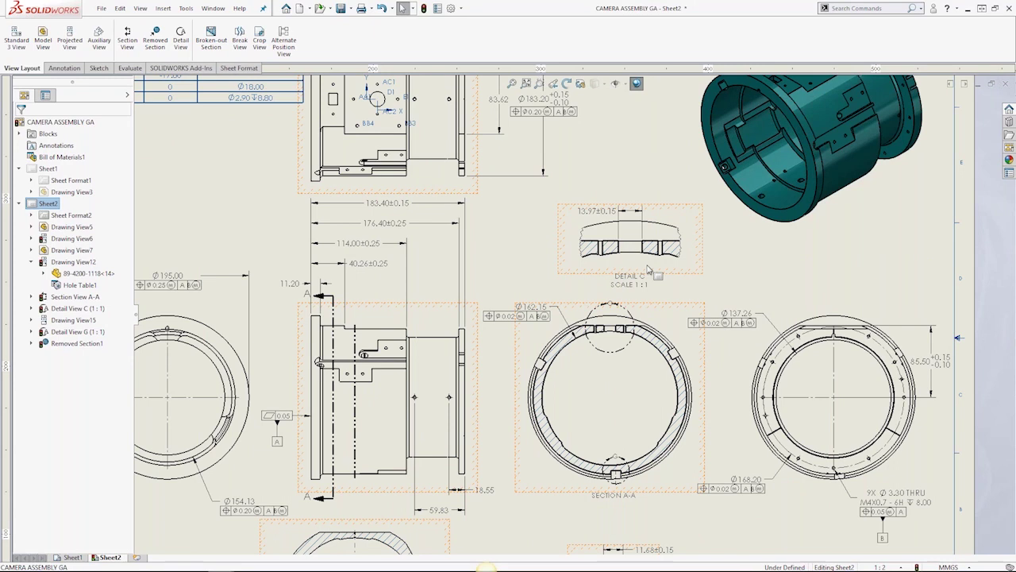
- Update the top view of the housing to the current state of the reference model
left_click(449, 173)
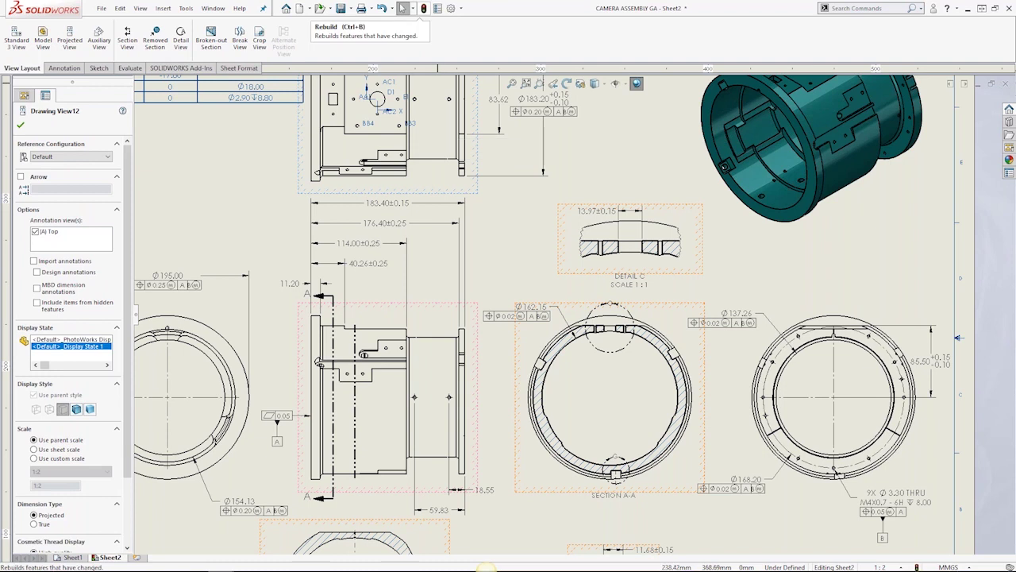
left_click(440, 183)
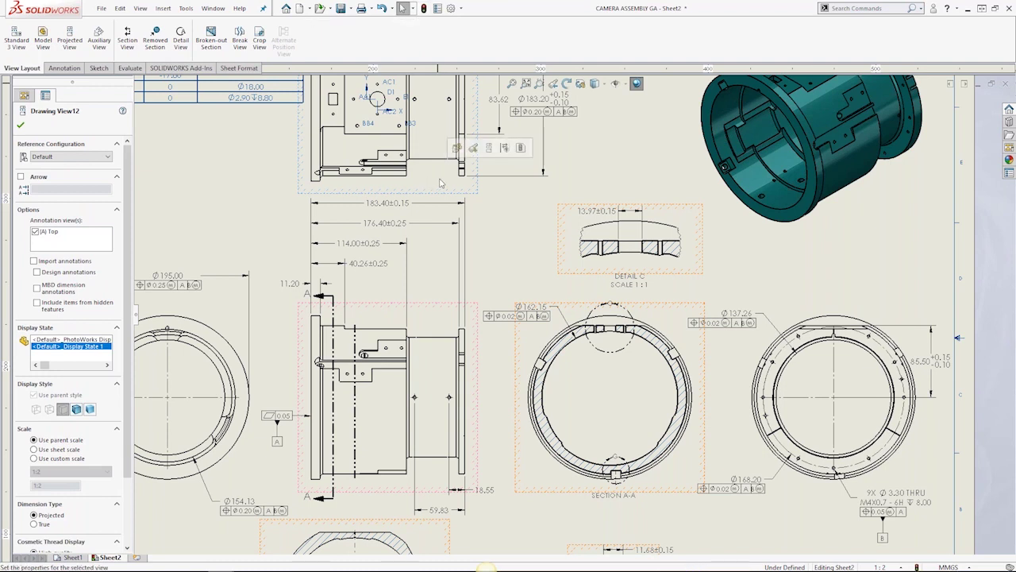
left_click(521, 148)
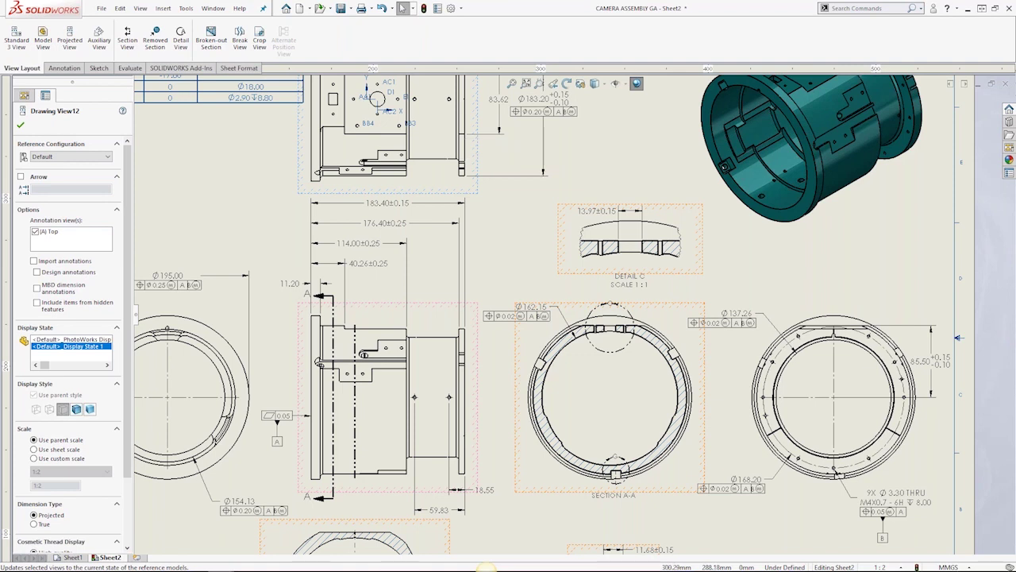
scroll(419, 123, "down", 2)
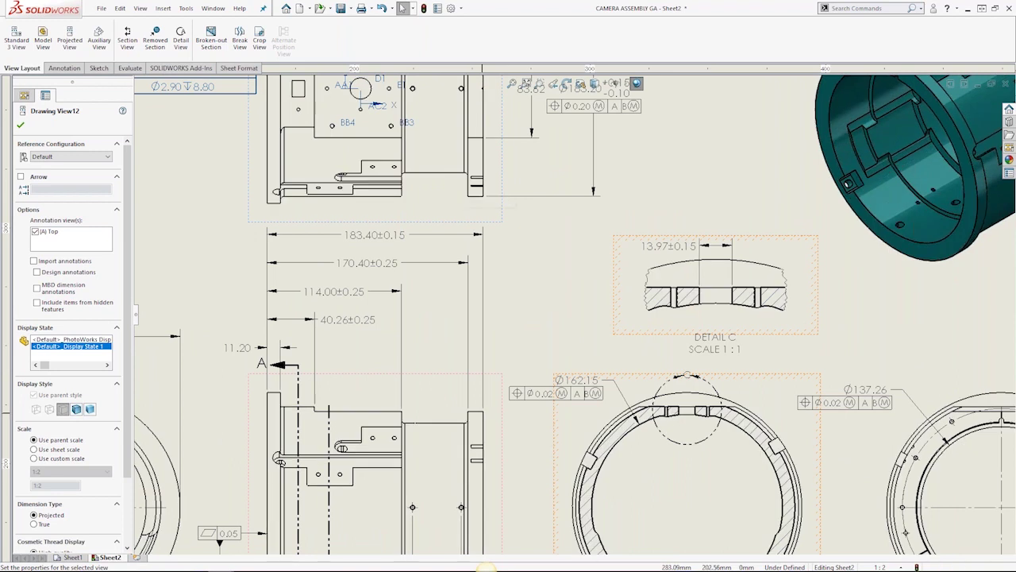
- Update Section View A-A and the remaining out-of-date views, and clear the selection
scroll(482, 203, "up", 2)
middle_click_drag(690, 262, 668, 283)
left_click(668, 283)
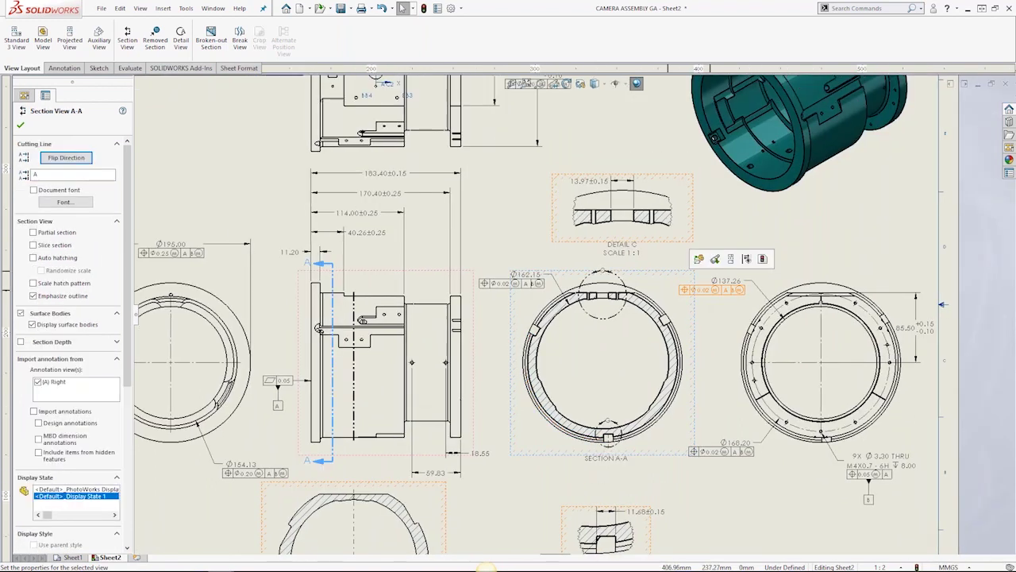
key("Escape")
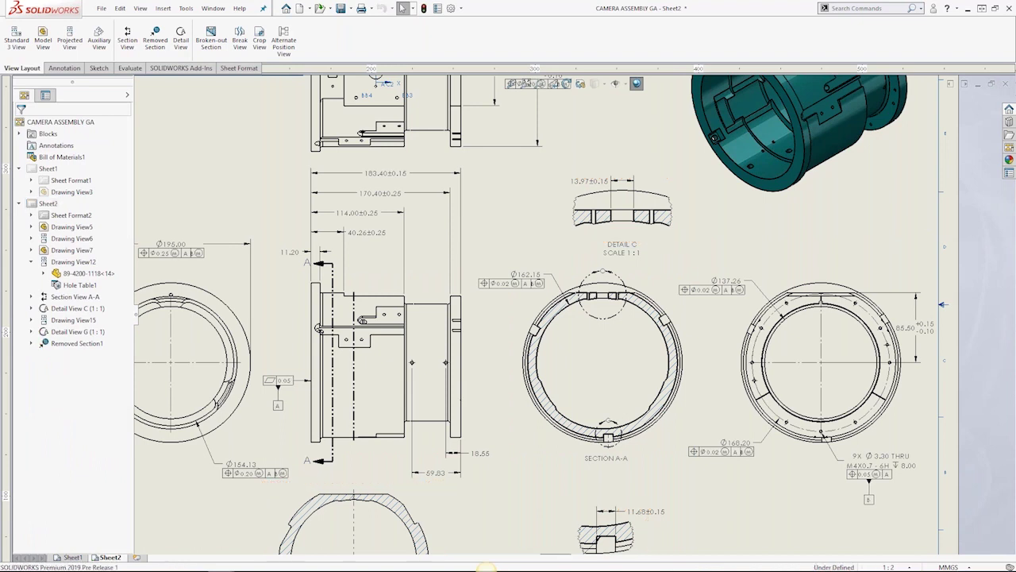
- Clear the exclusion from automatic update for Section View A-A, the front view, and the top view together
left_click(602, 381)
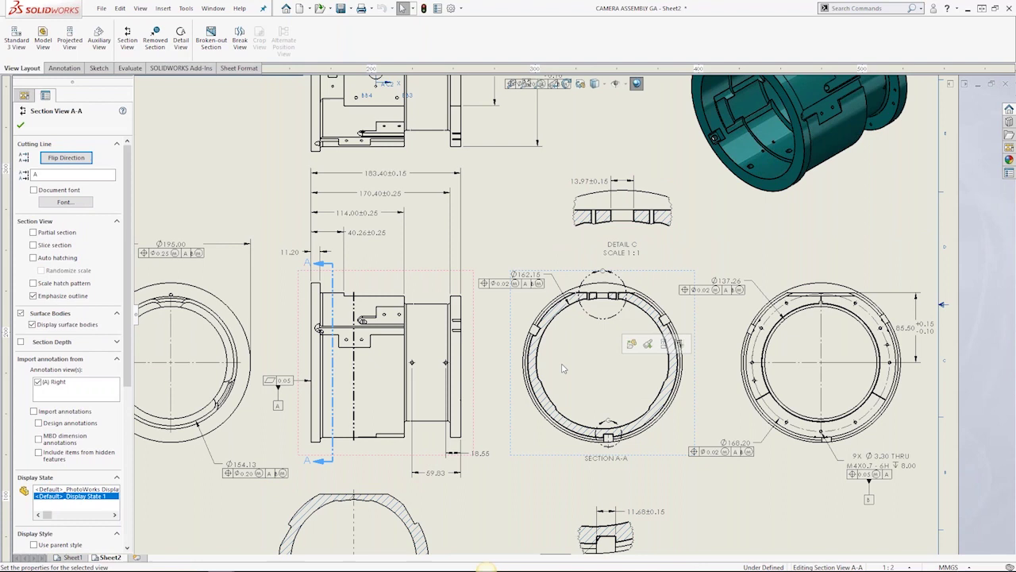
scroll(69, 445, "down", 5)
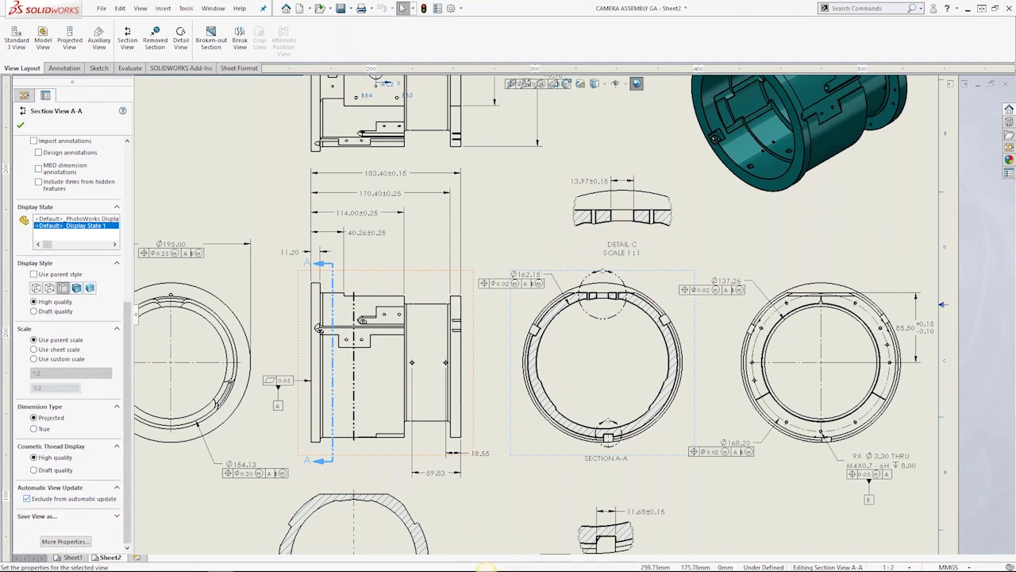
left_click(428, 149, "ctrl")
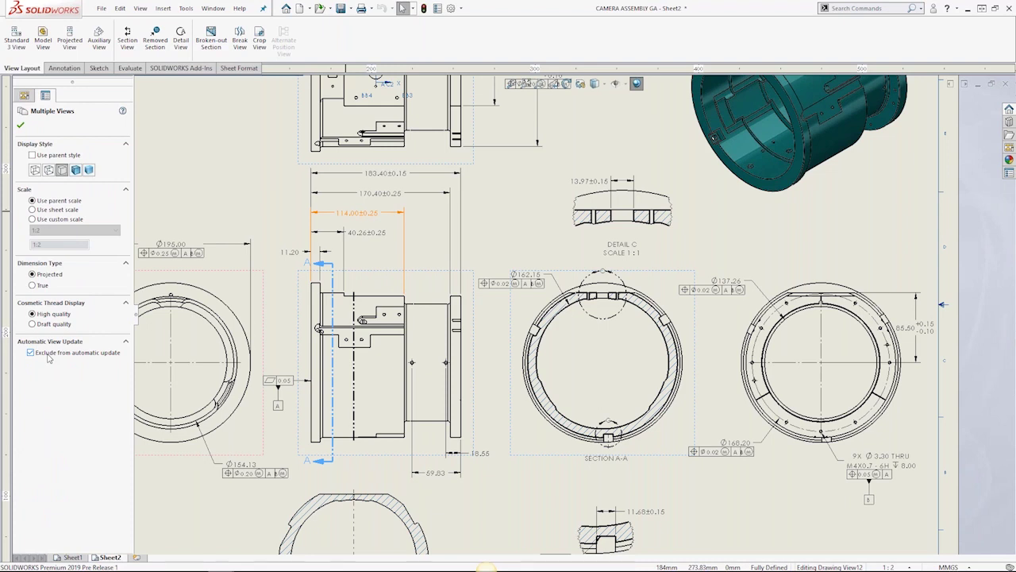
left_click(48, 359)
left_click(47, 357)
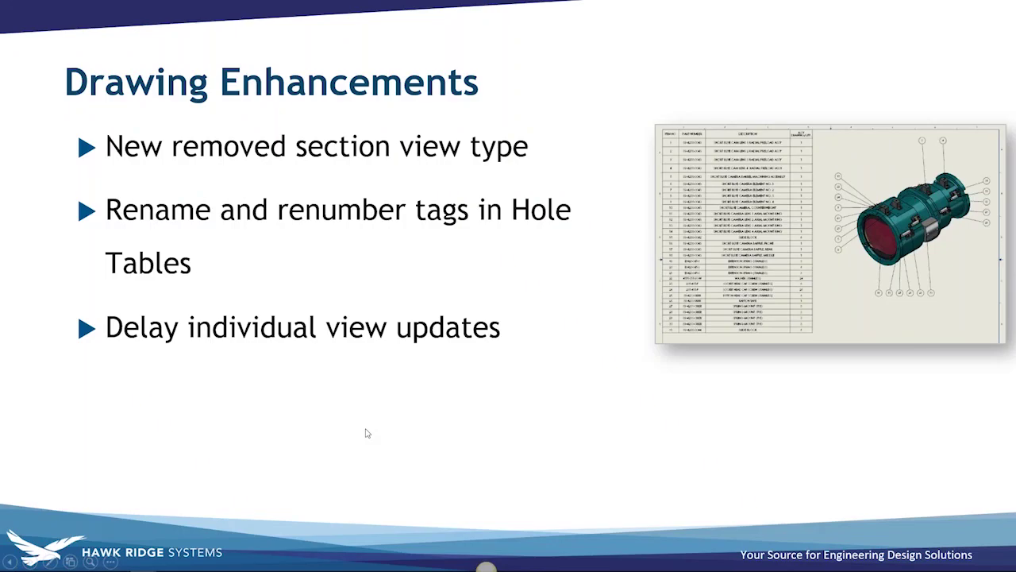
left_click(367, 433)
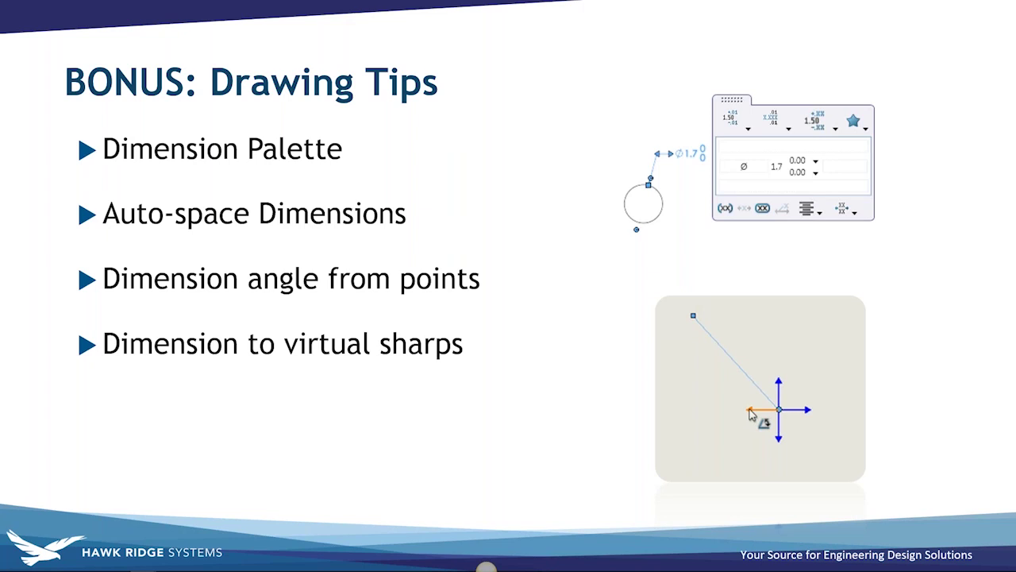
key("Right")
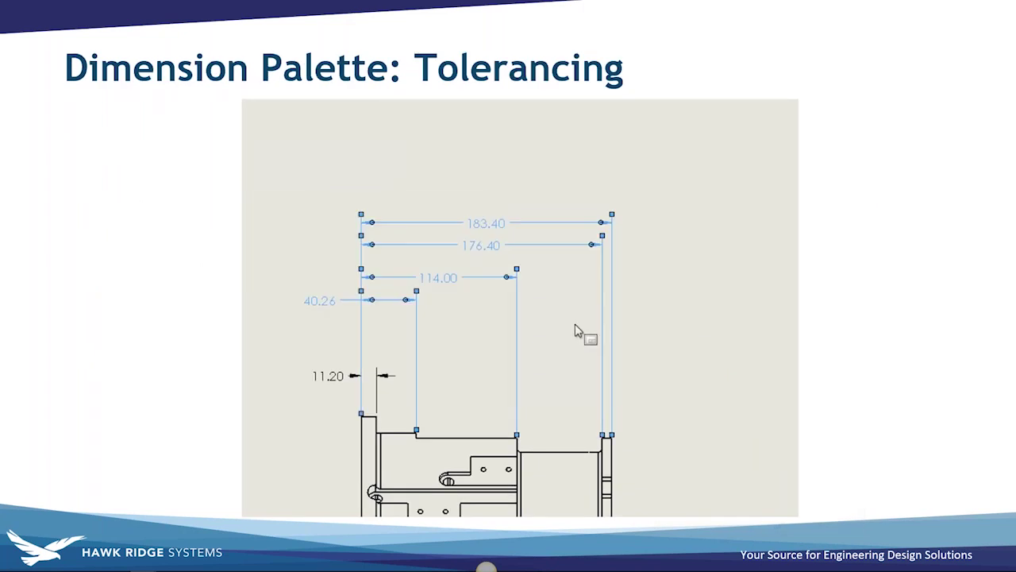